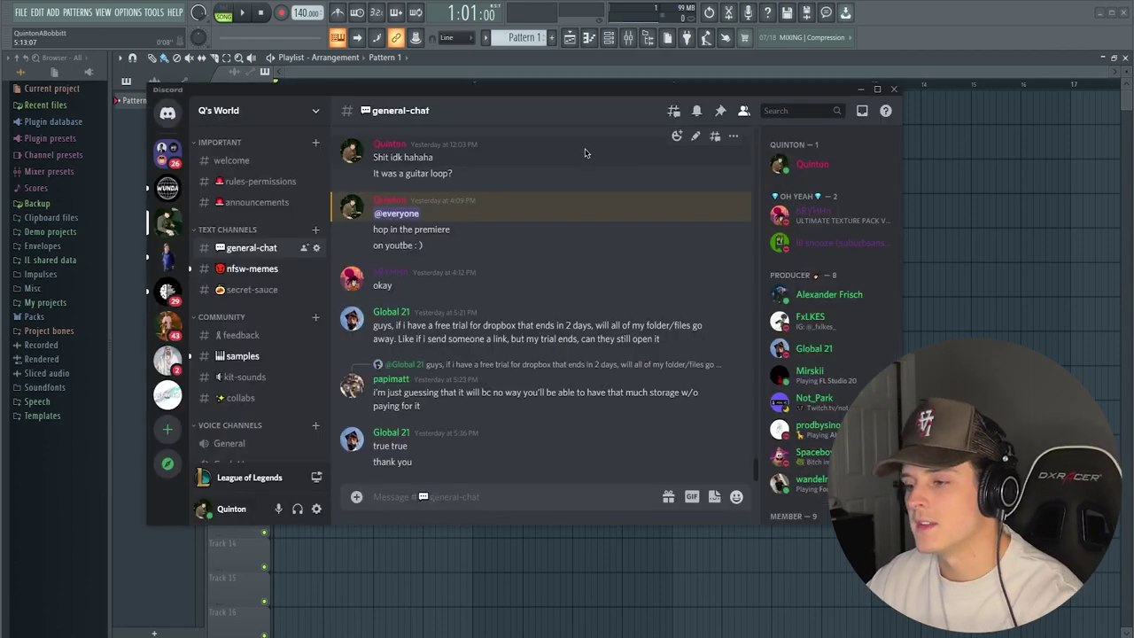
# - Open the samples channel in the Q's World Discord server and go to its most recent posts
pyautogui.moveTo(555, 94); pyautogui.dragTo(593, 92)
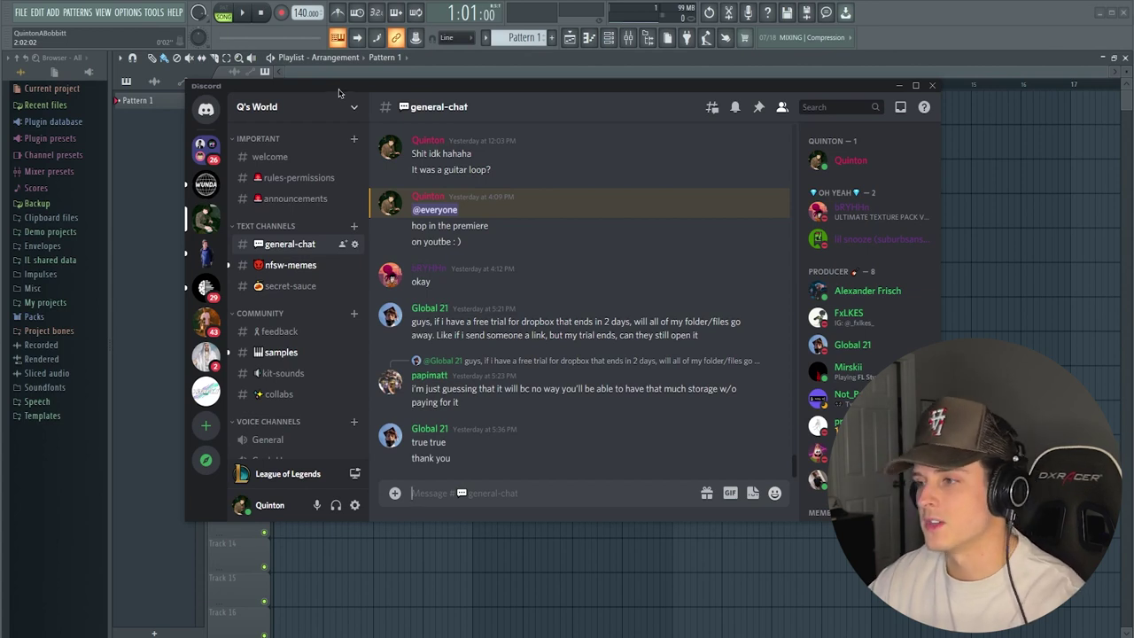
pyautogui.scroll(-1, 310, 328)
pyautogui.click(282, 310)
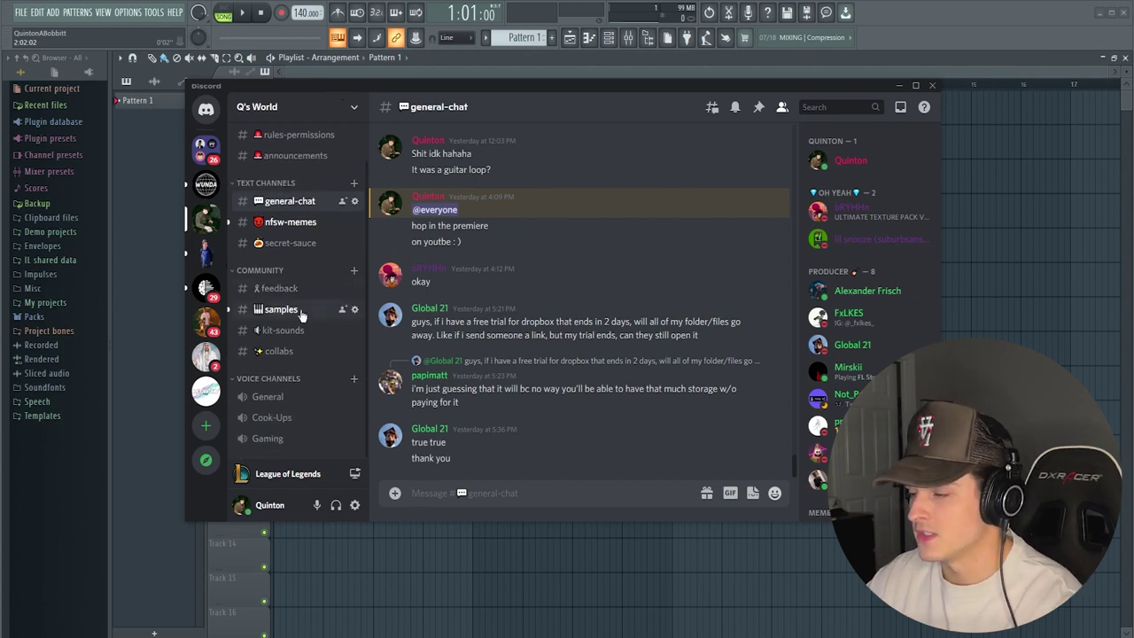
pyautogui.scroll(-8, 525, 357)
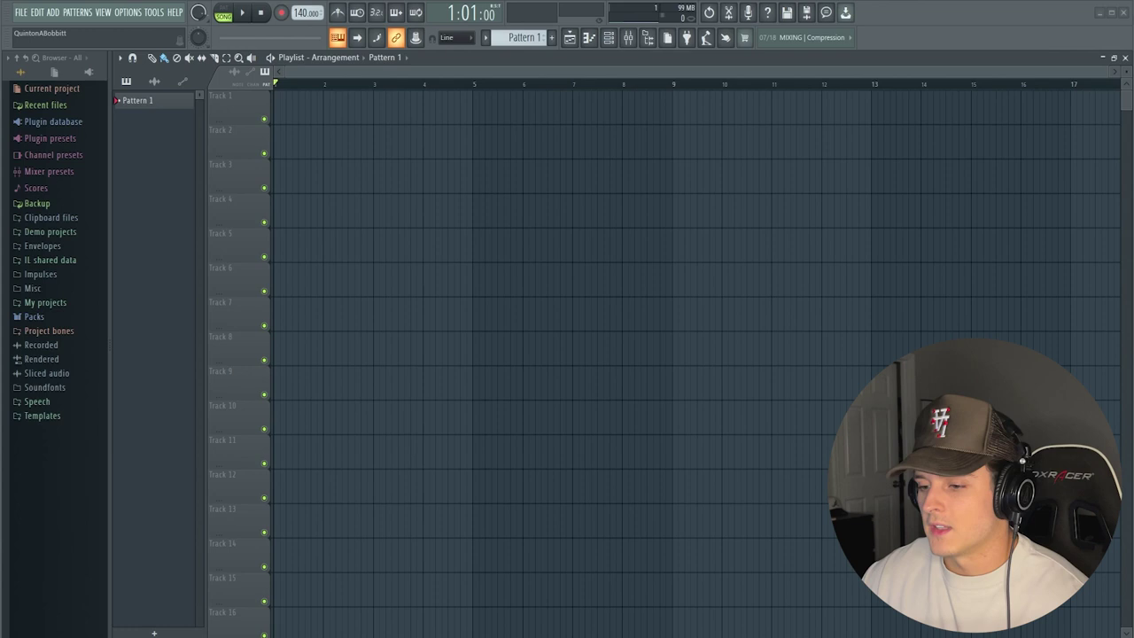
# - Preview the "Space_Dreams_134_Bpm_C_Maj" loop in Discord and import it onto Track 1 of the FL Studio playlist, with the project at 134 BPM
pyautogui.hotkey('alt', 'Tab')
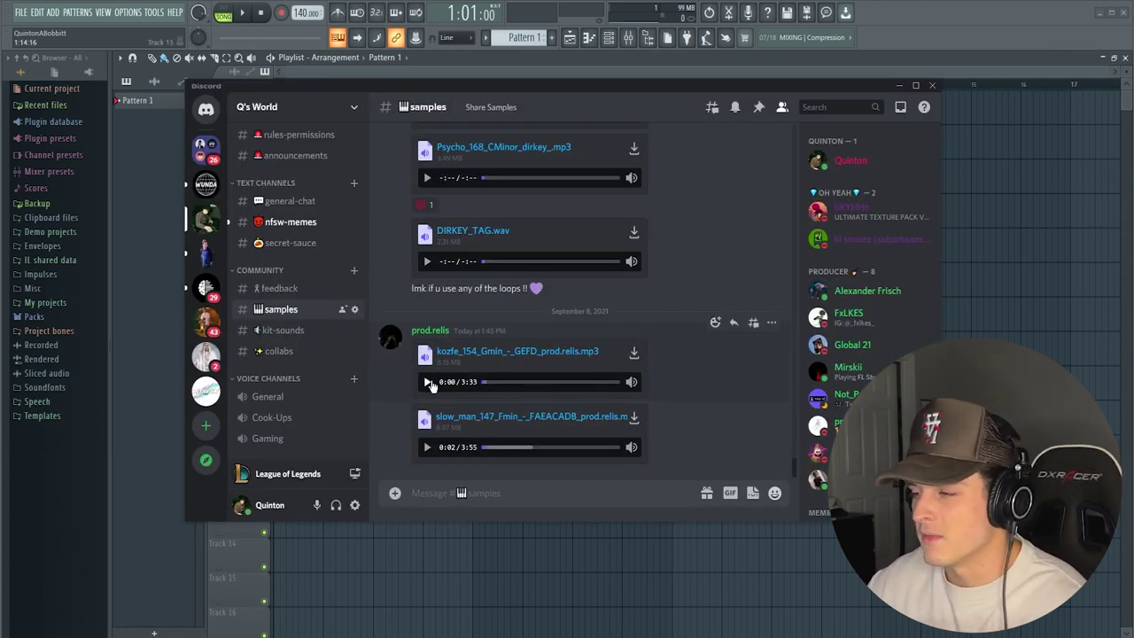
pyautogui.scroll(5, 428, 384)
pyautogui.click(426, 258)
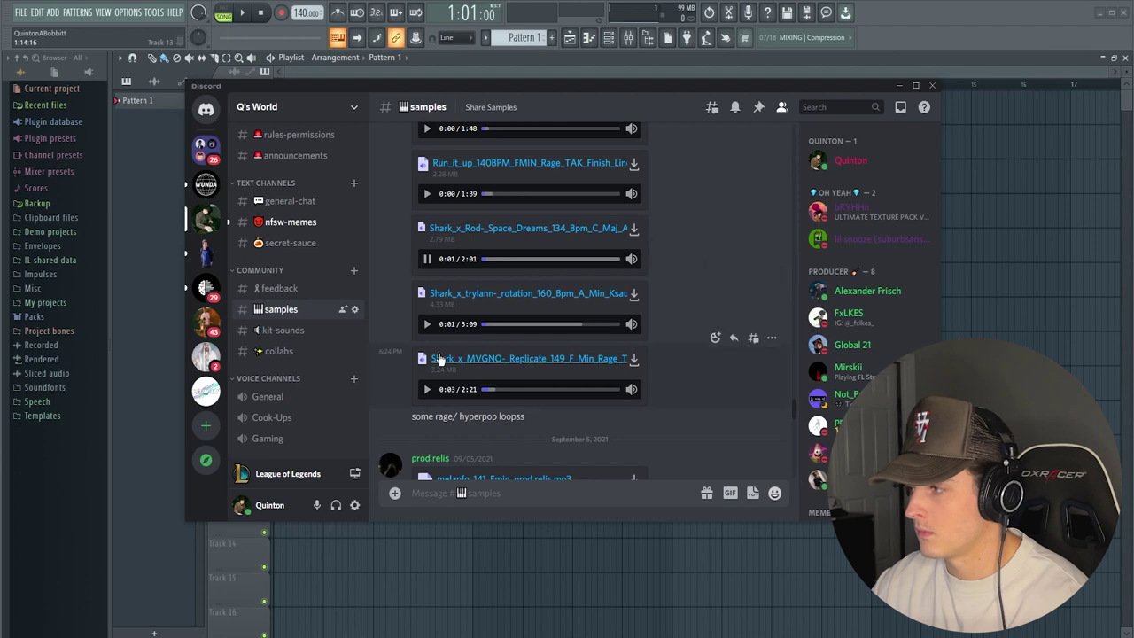
pyautogui.scroll(1, 400, 341)
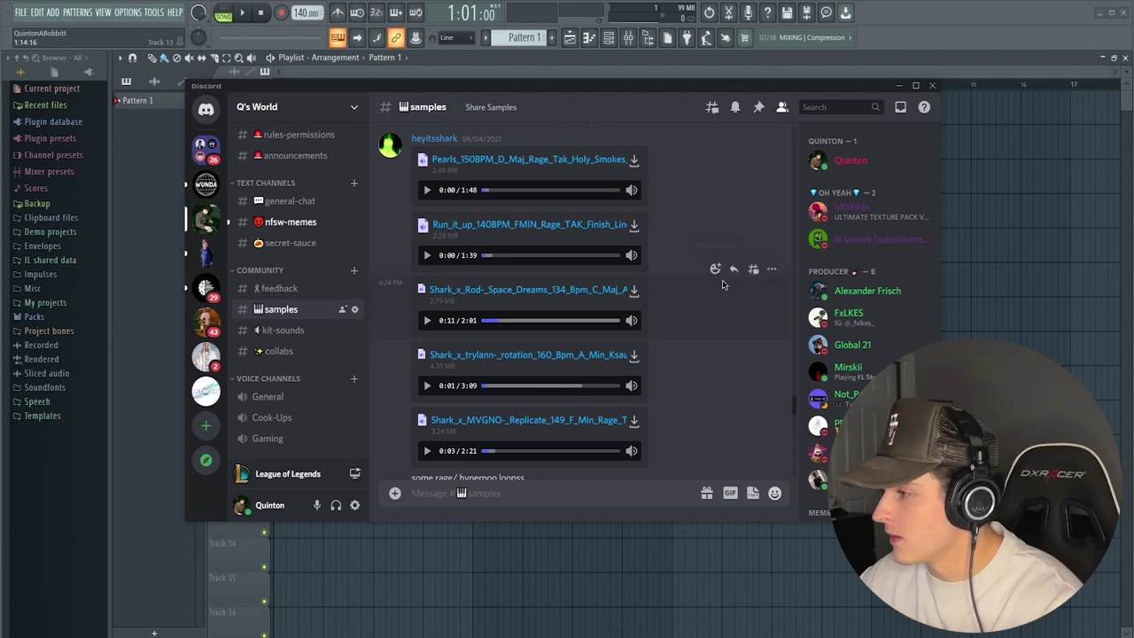
pyautogui.click(772, 268)
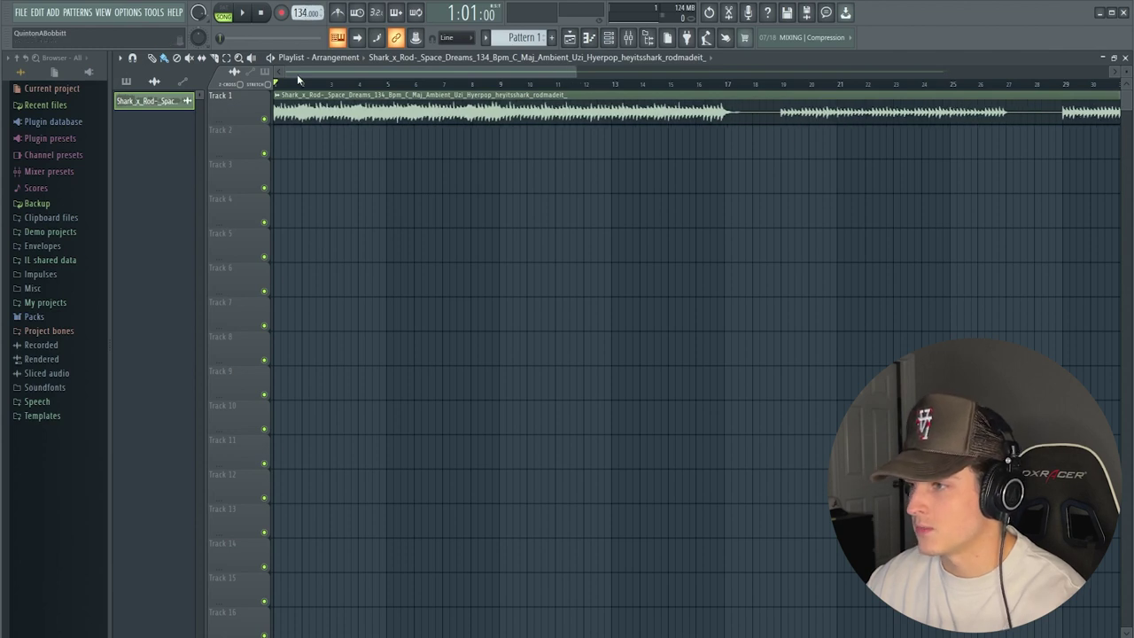
# - Trim the short silence off the start of the Track 1 loop so its first sound lands on bar 1
pyautogui.scroll(3, 303, 83)
pyautogui.scroll(5, 293, 78)
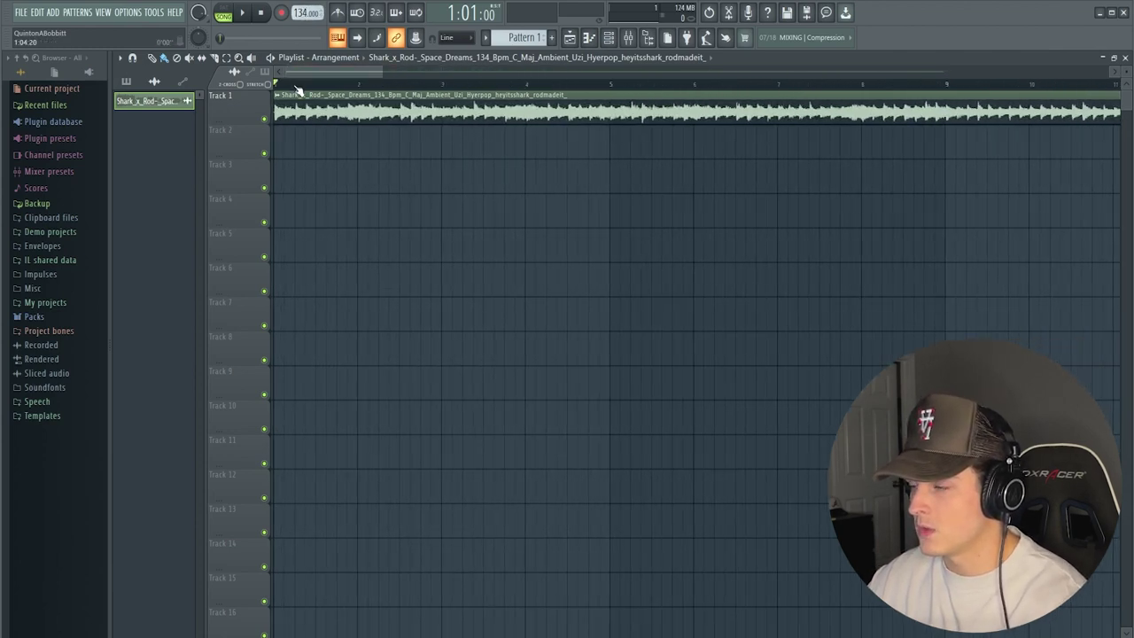
pyautogui.scroll(4, 293, 78)
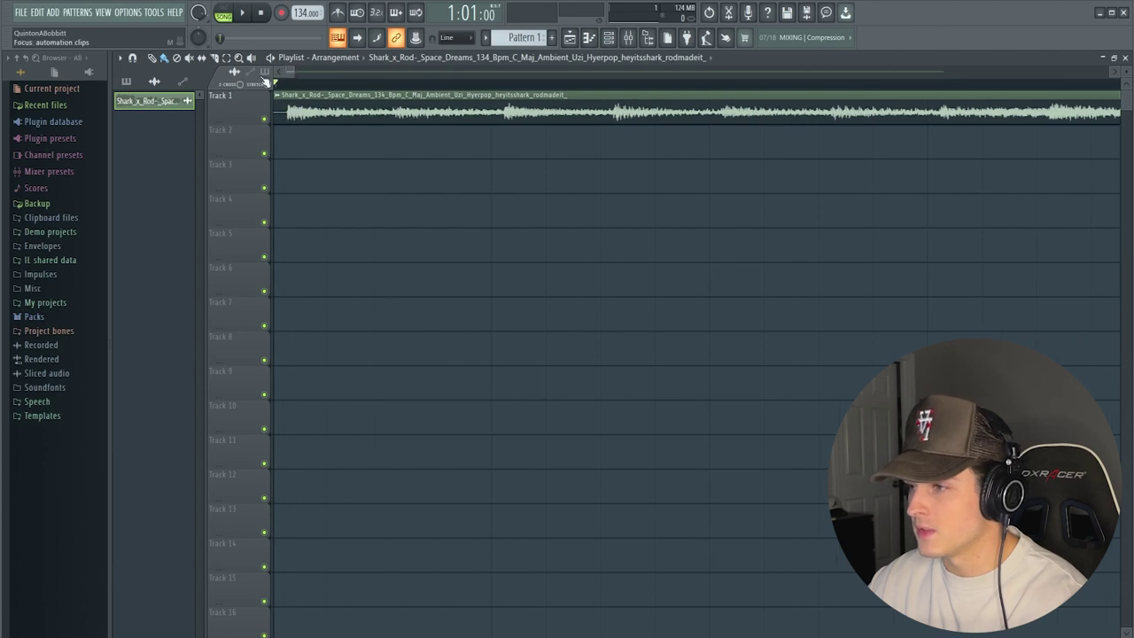
pyautogui.doubleClick(280, 106)
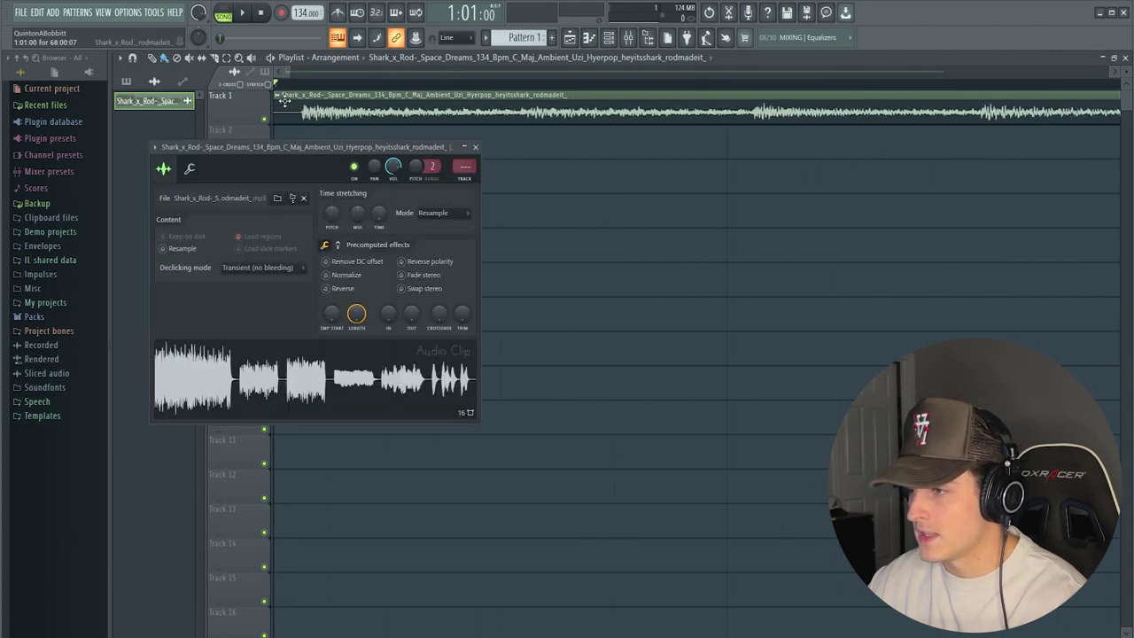
pyautogui.click(476, 143)
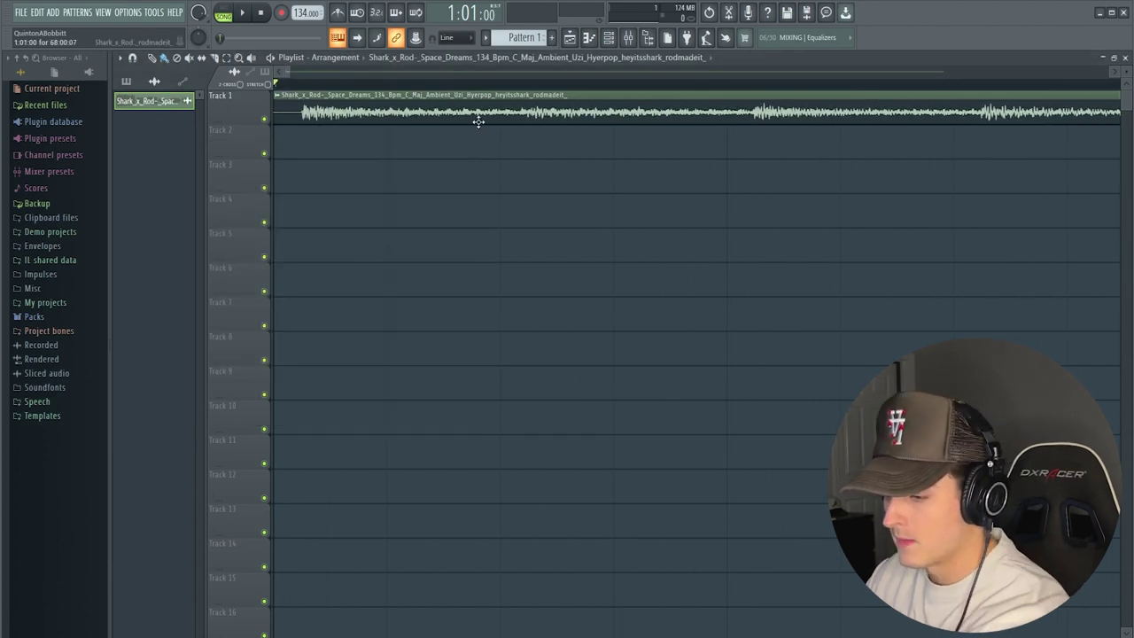
pyautogui.moveTo(276, 116); pyautogui.dragTo(302, 124)
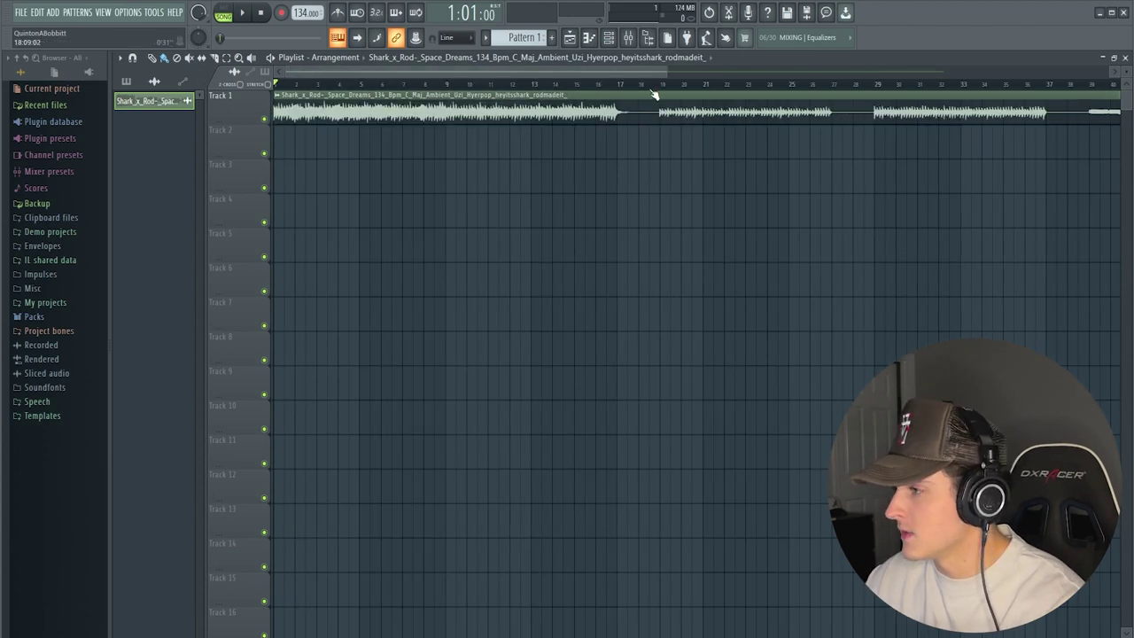
# - Slice the loop into its separate 8-bar sections and stack them from bar 1 on Tracks 1 to 5
pyautogui.scroll(-3, 721, 108)
pyautogui.press('space')
pyautogui.press('space')
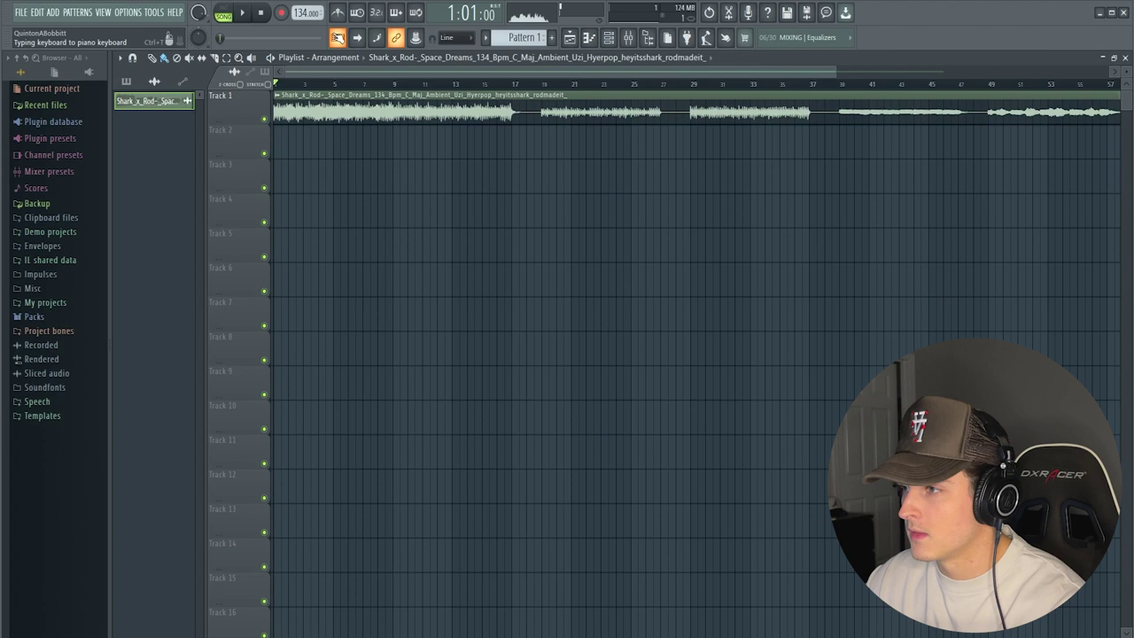
pyautogui.click(543, 119)
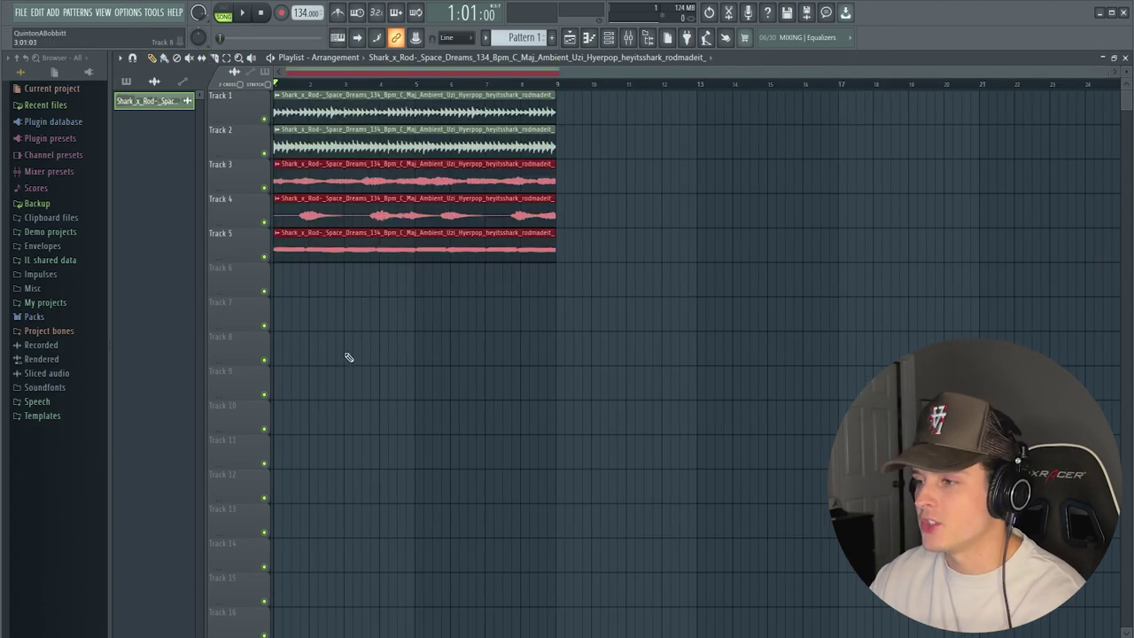
pyautogui.click(347, 356)
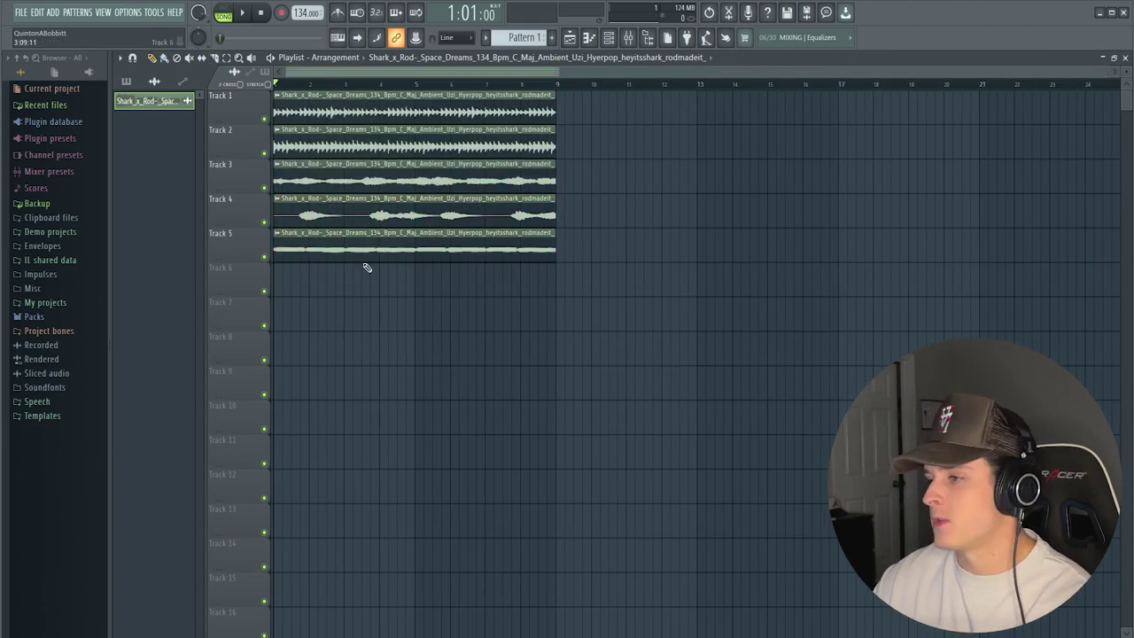
# - Consolidate the 8-bar clip on Track 5 into its own audio clip, rendered as a 16-bit stereo WAV
pyautogui.moveTo(352, 290); pyautogui.dragTo(368, 255)
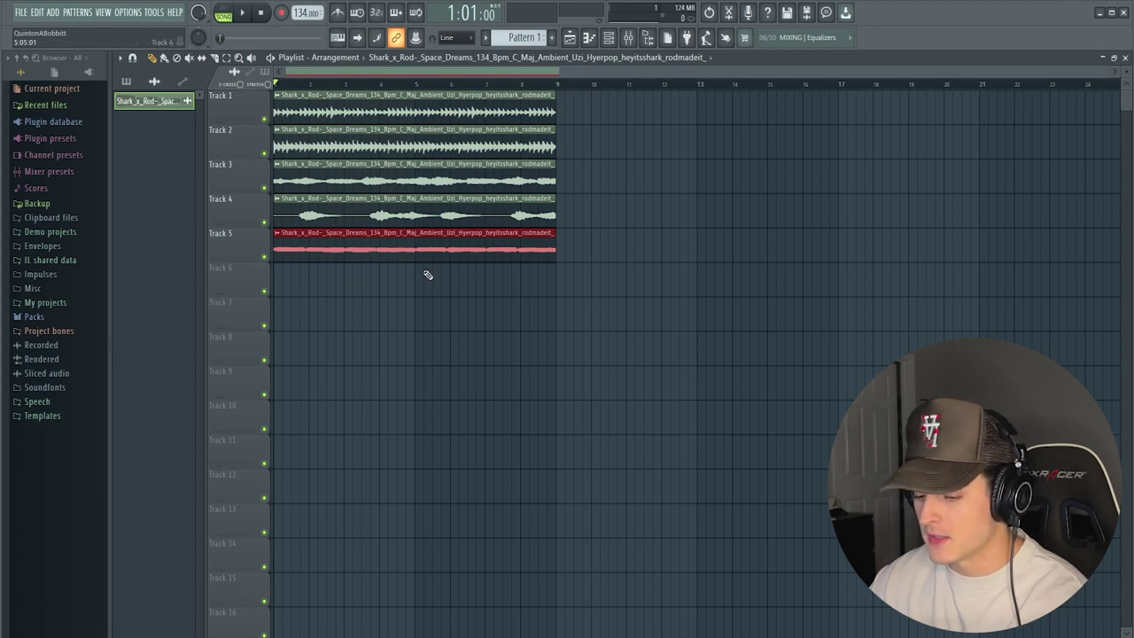
pyautogui.hotkey('ctrl', 'r')
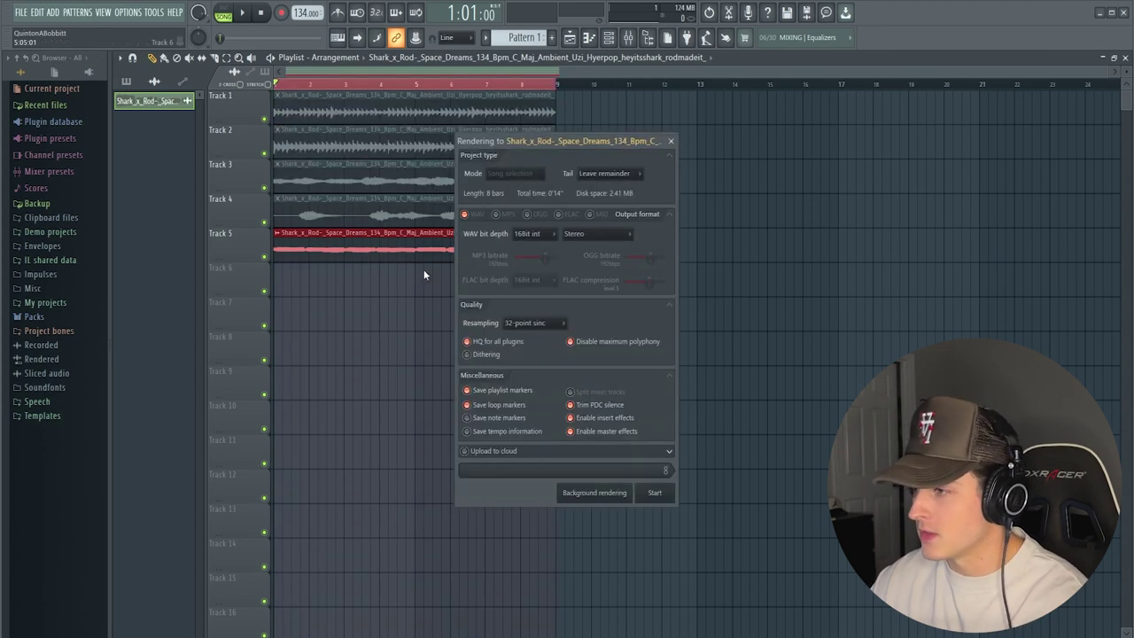
pyautogui.click(657, 493)
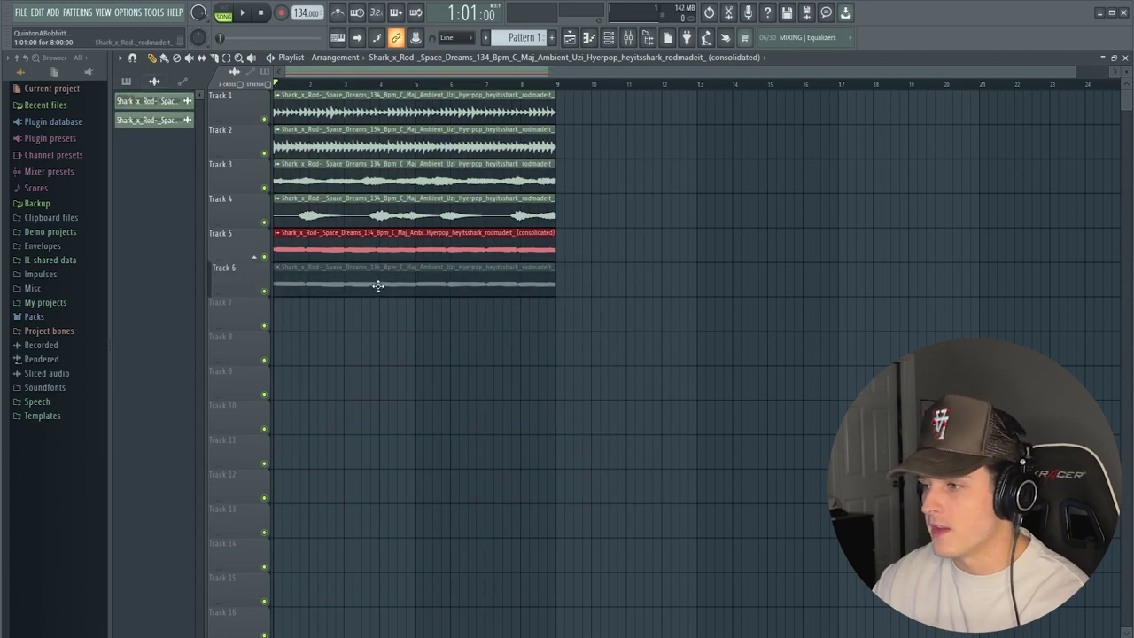
# - Load the consolidated Track 5 clip into Edison and detect its pitch regions
pyautogui.doubleClick(376, 254)
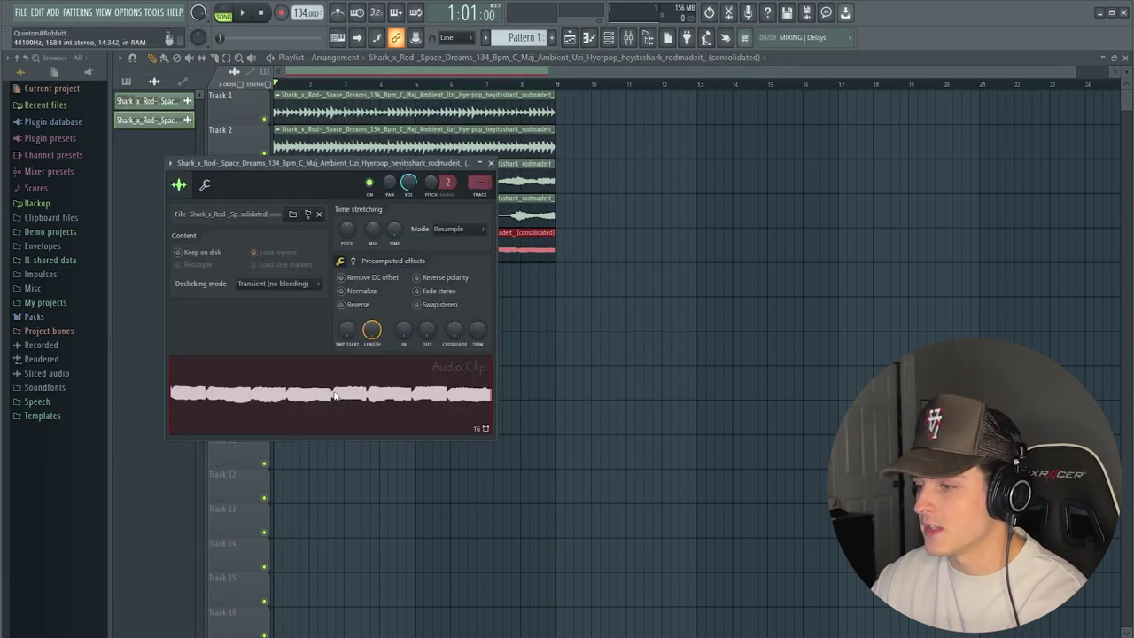
pyautogui.rightClick(337, 393)
pyautogui.click(396, 452)
pyautogui.click(226, 200)
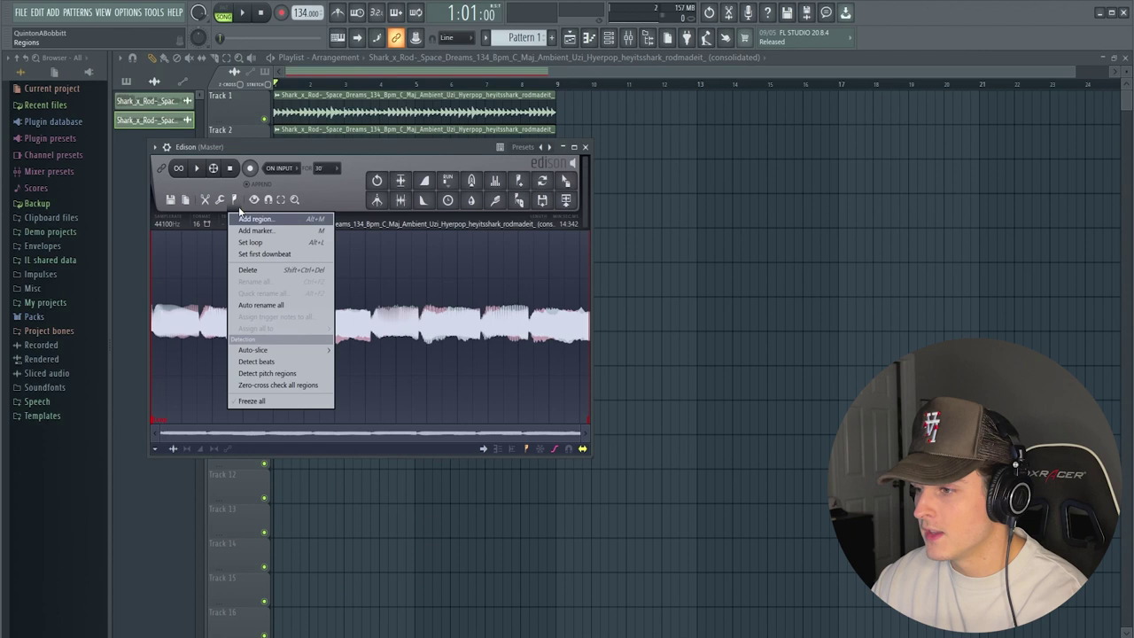
pyautogui.click(253, 378)
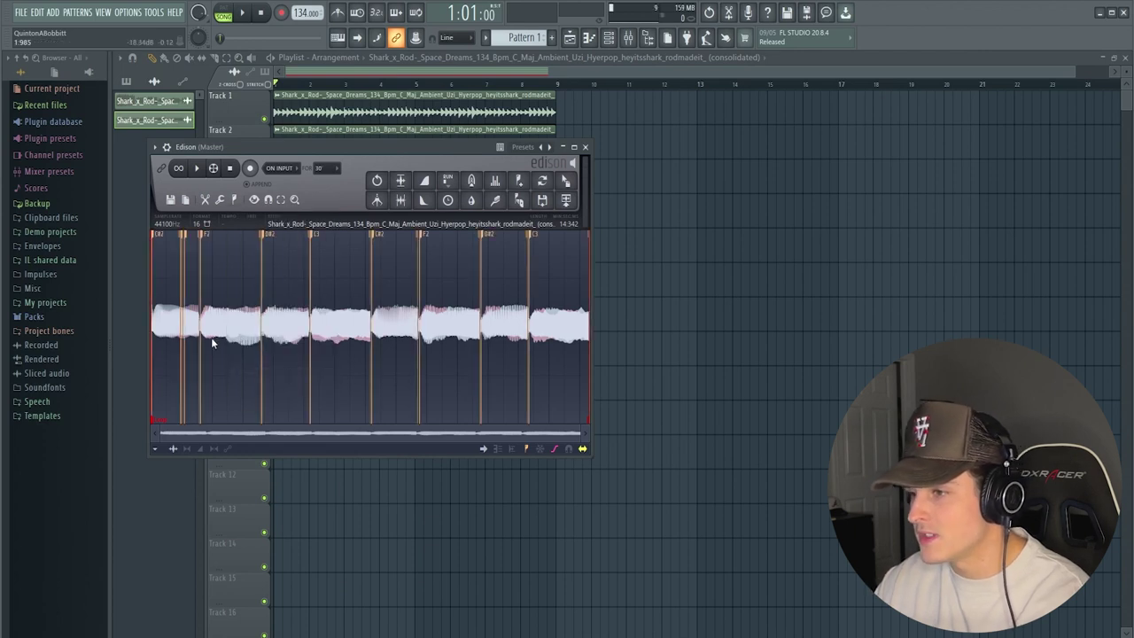
# - Read the notes marked along the waveform in Edison and close all plugin and mixer windows
pyautogui.scroll(4, 263, 349)
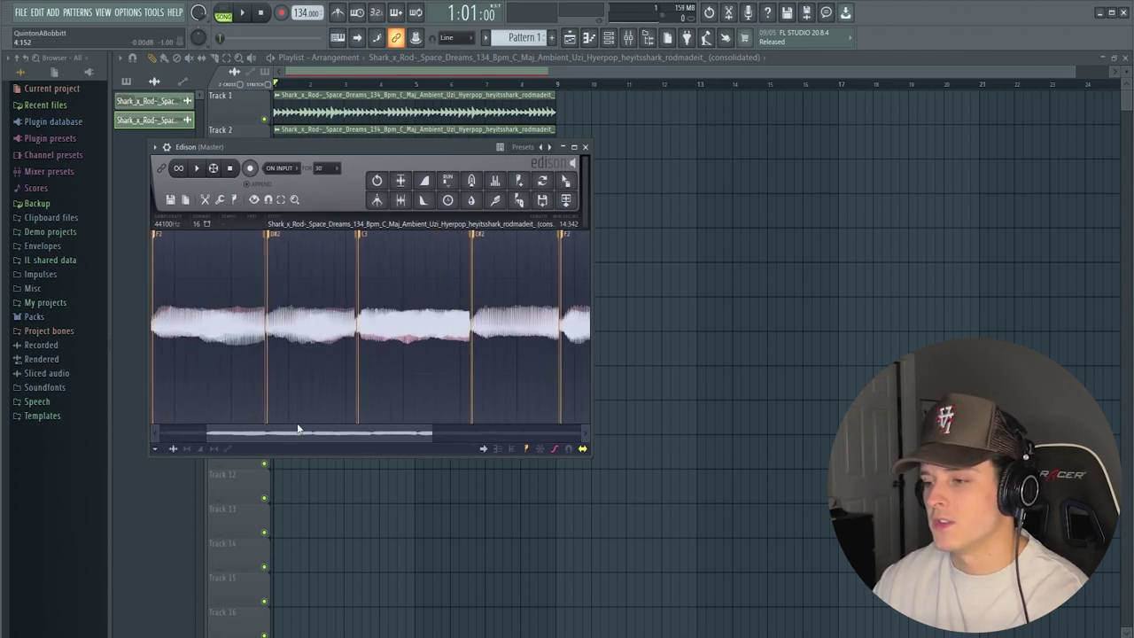
pyautogui.moveTo(297, 428); pyautogui.dragTo(184, 414)
pyautogui.scroll(-2, 298, 365)
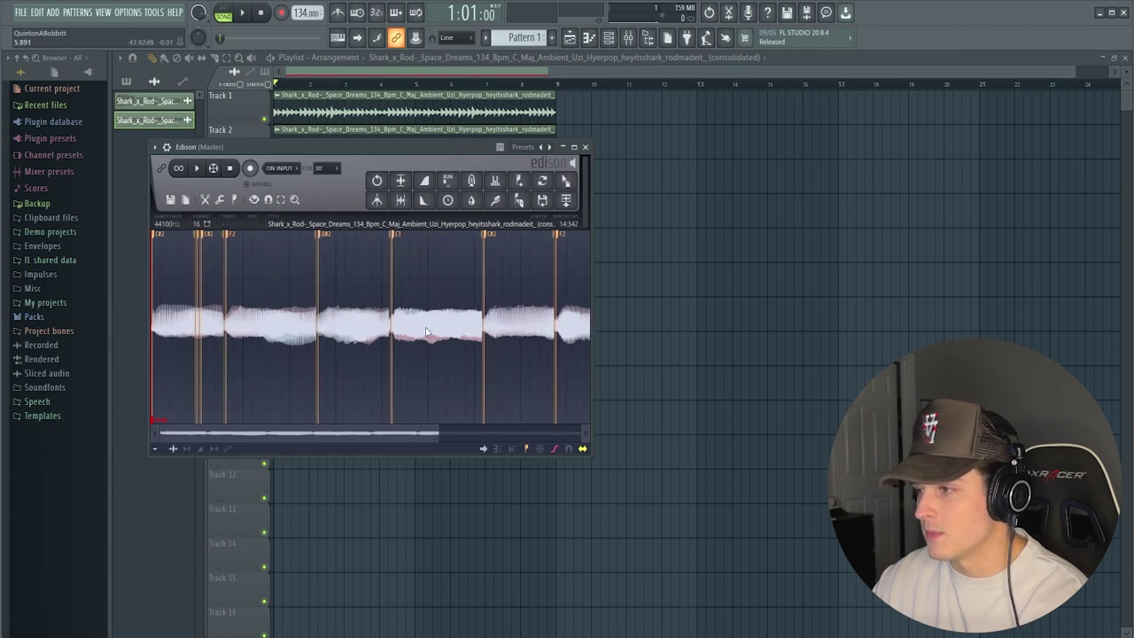
pyautogui.scroll(-1, 585, 155)
pyautogui.click(586, 147)
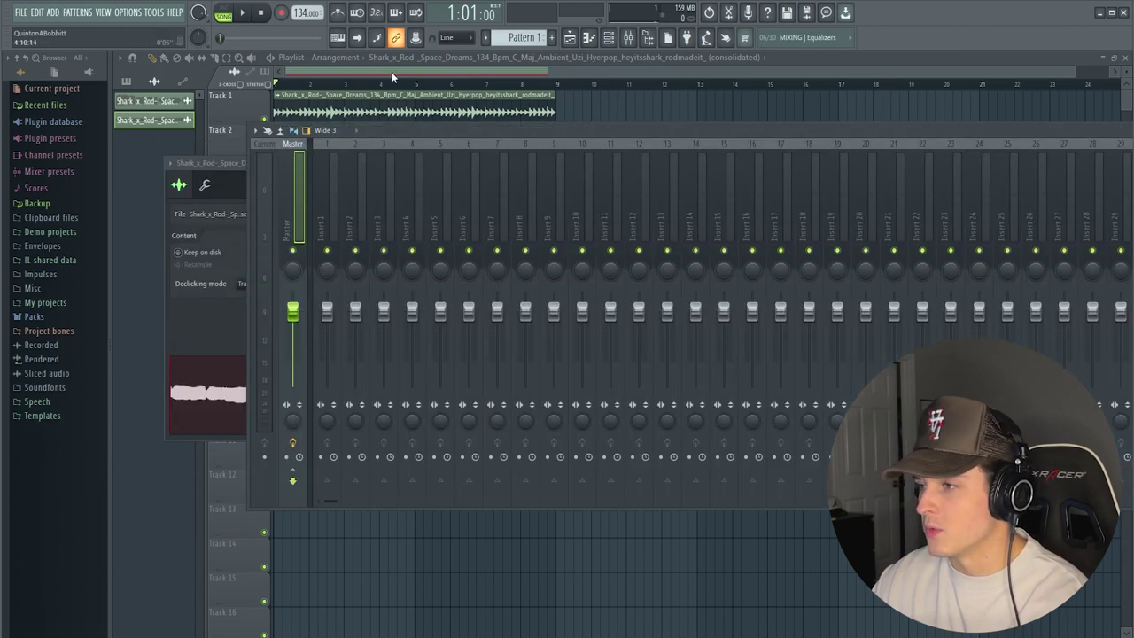
pyautogui.press('F12')
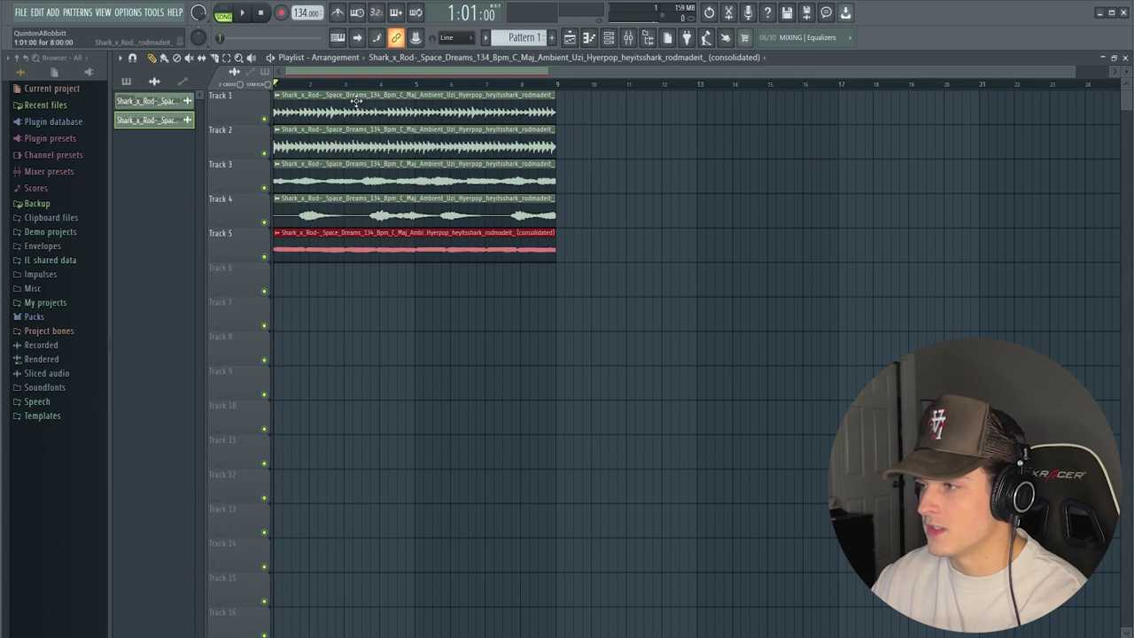
# - Audition the loop layers on Tracks 1 to 4 with Track 5 muted
pyautogui.scroll(-1, 361, 86)
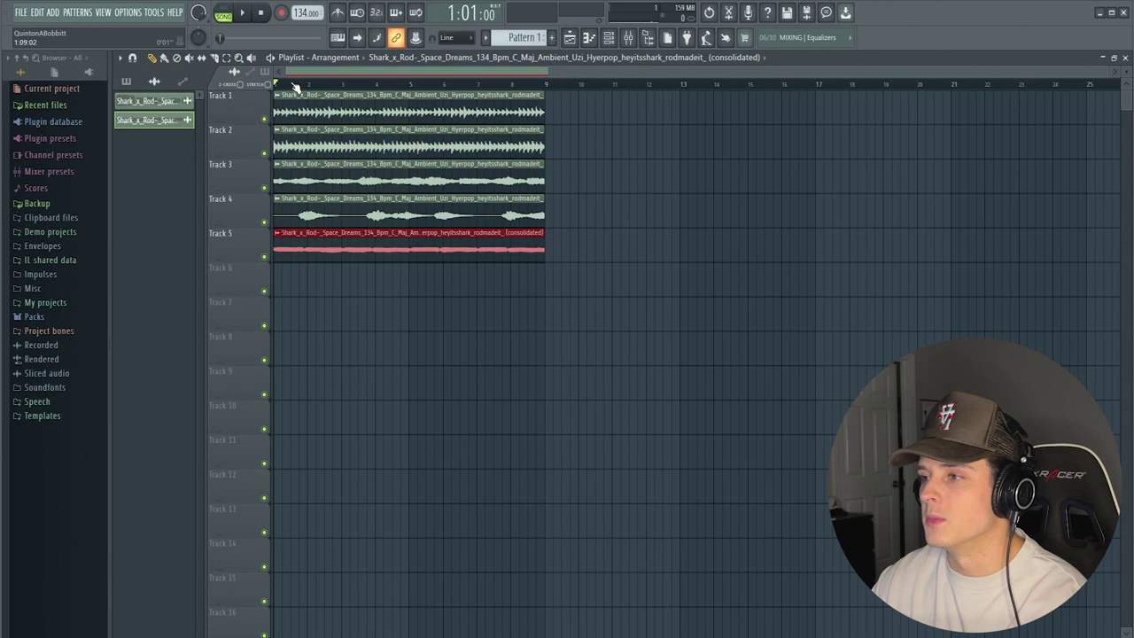
pyautogui.press('space')
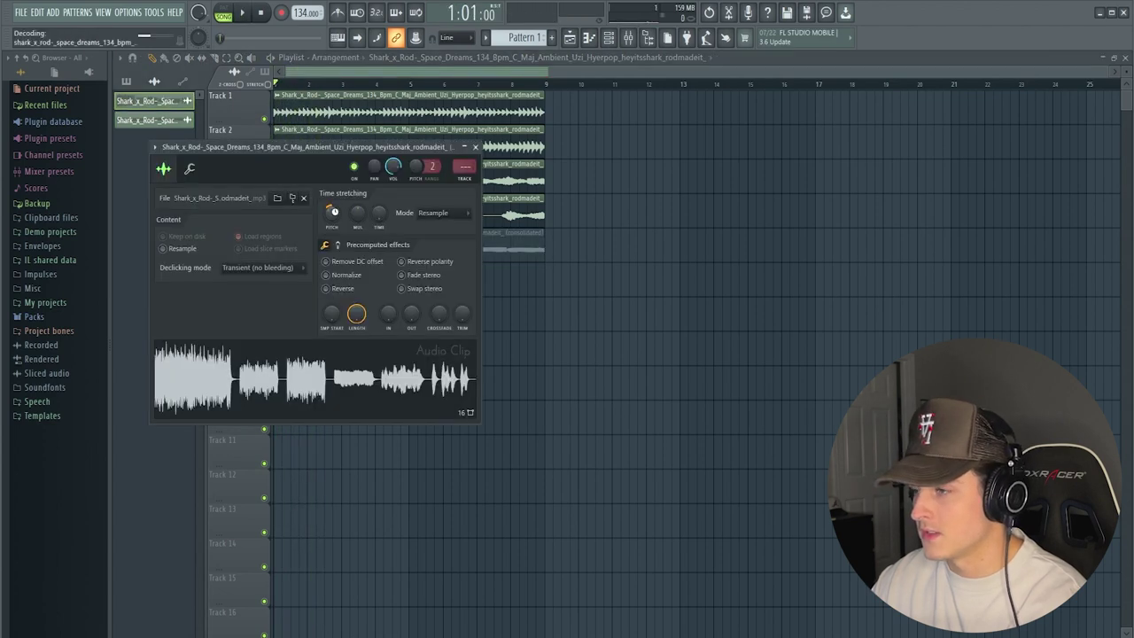
pyautogui.press('Escape')
pyautogui.press('space')
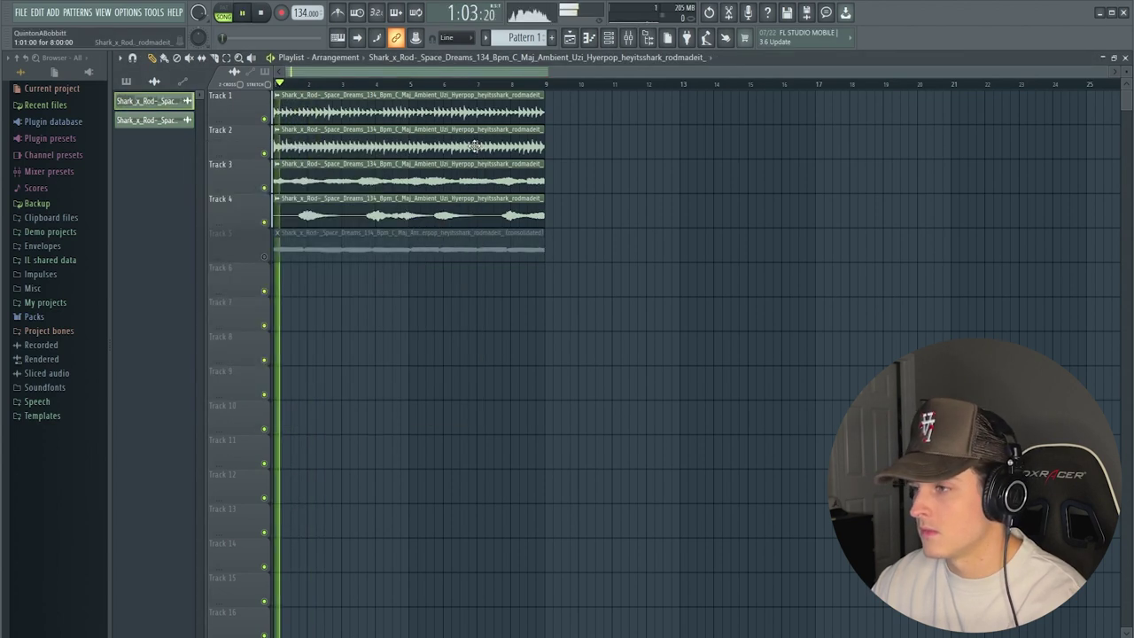
pyautogui.press('space')
# - Route the original loop sample to mixer insert 1 and load Fruity Parametric EQ 2 in its first effect slot
pyautogui.doubleClick(363, 94)
pyautogui.click(465, 180)
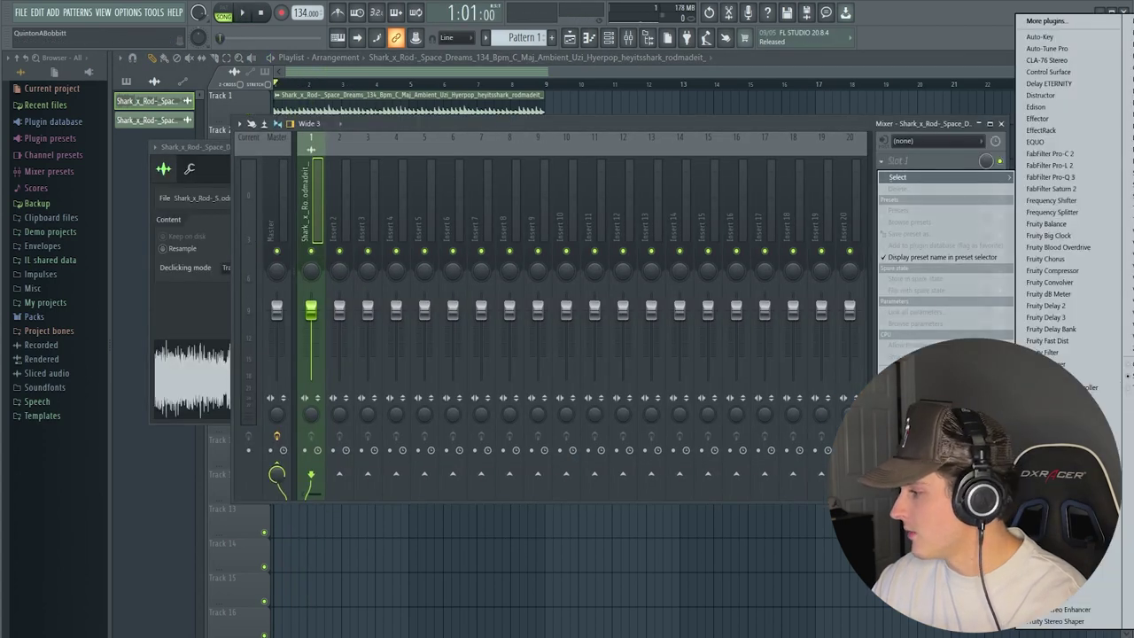
pyautogui.click(1063, 500)
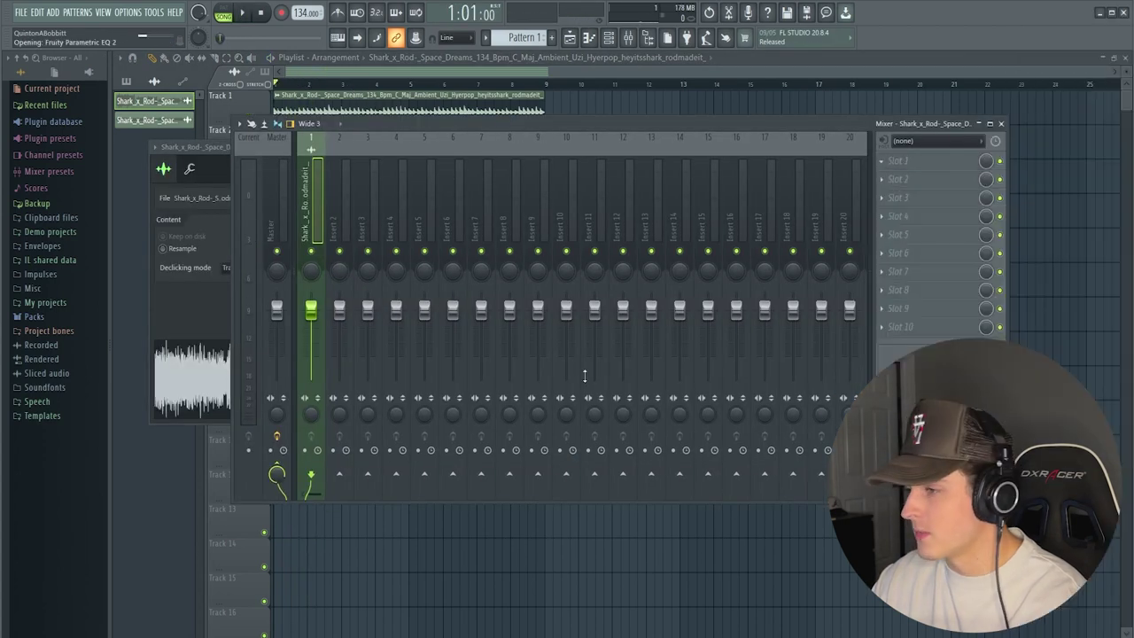
pyautogui.click(554, 179)
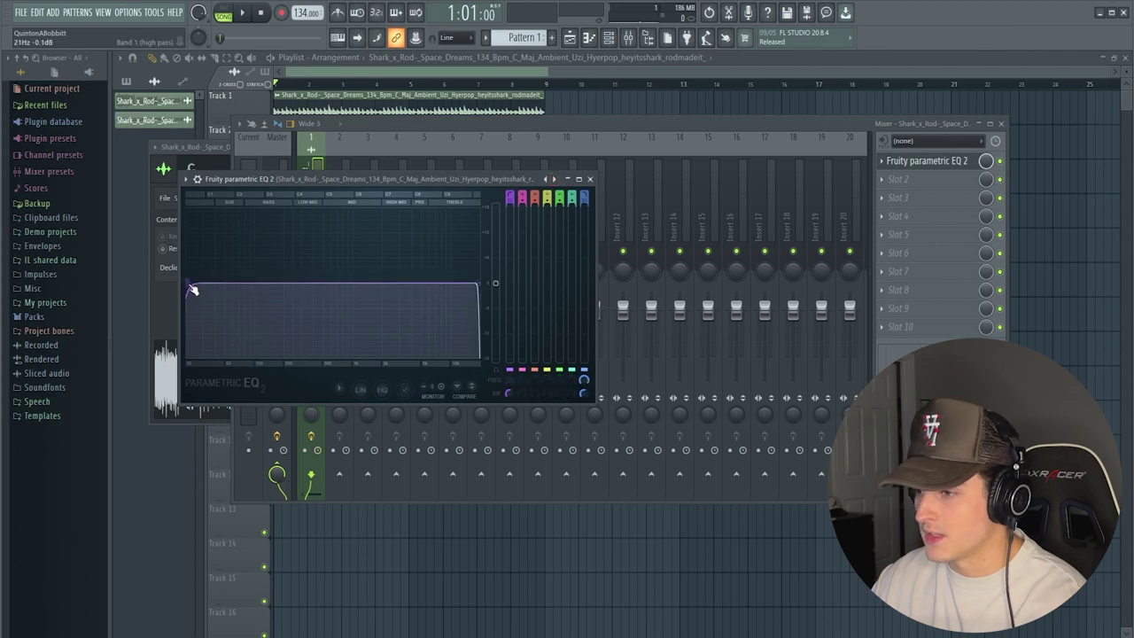
# - Filter the loop during playback with a high-pass at about 155 Hz and a low-pass at about 2245 Hz, and close the EQ
pyautogui.moveTo(189, 284); pyautogui.dragTo(272, 284)
pyautogui.press('space')
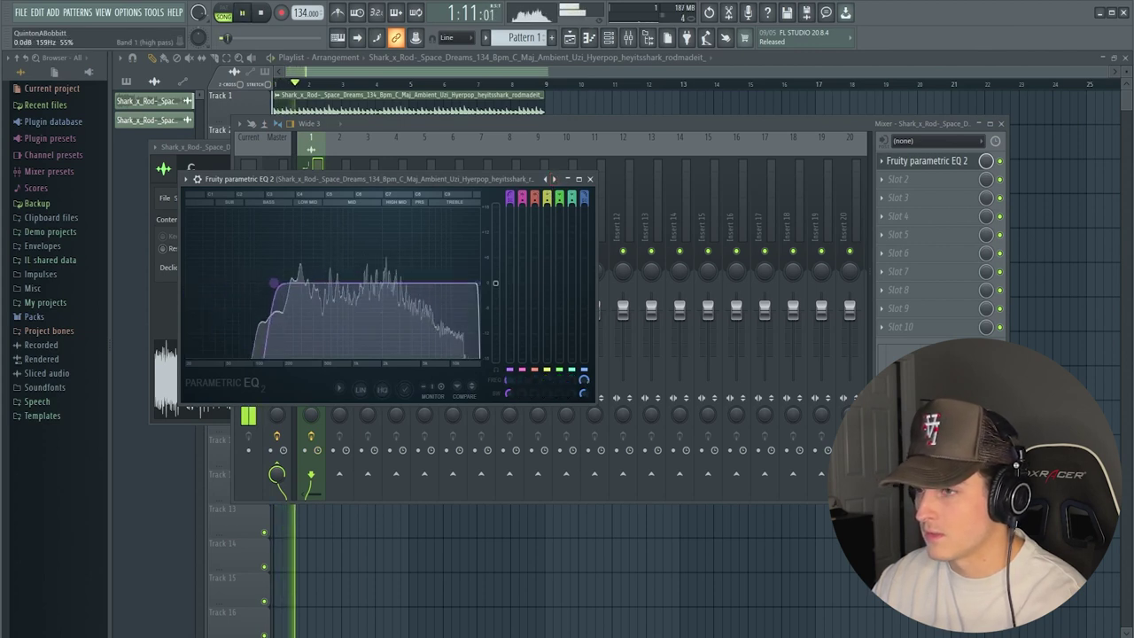
pyautogui.moveTo(479, 283); pyautogui.dragTo(398, 288)
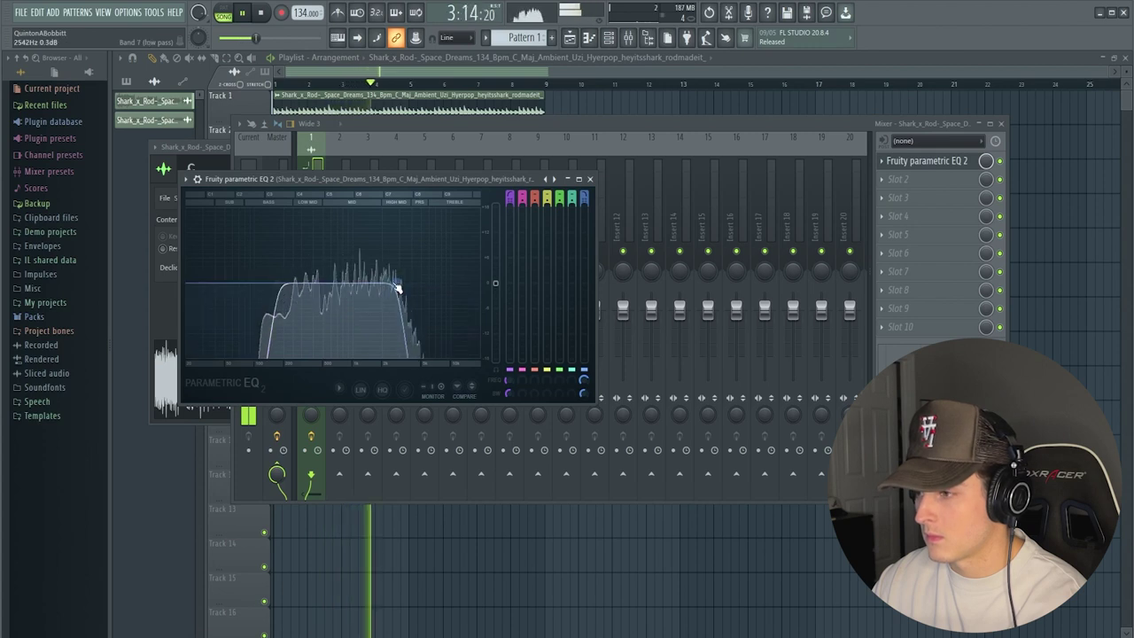
pyautogui.moveTo(274, 286)
pyautogui.mouseDown()
pyautogui.moveTo(292, 290)
pyautogui.moveTo(279, 291)
pyautogui.mouseUp()
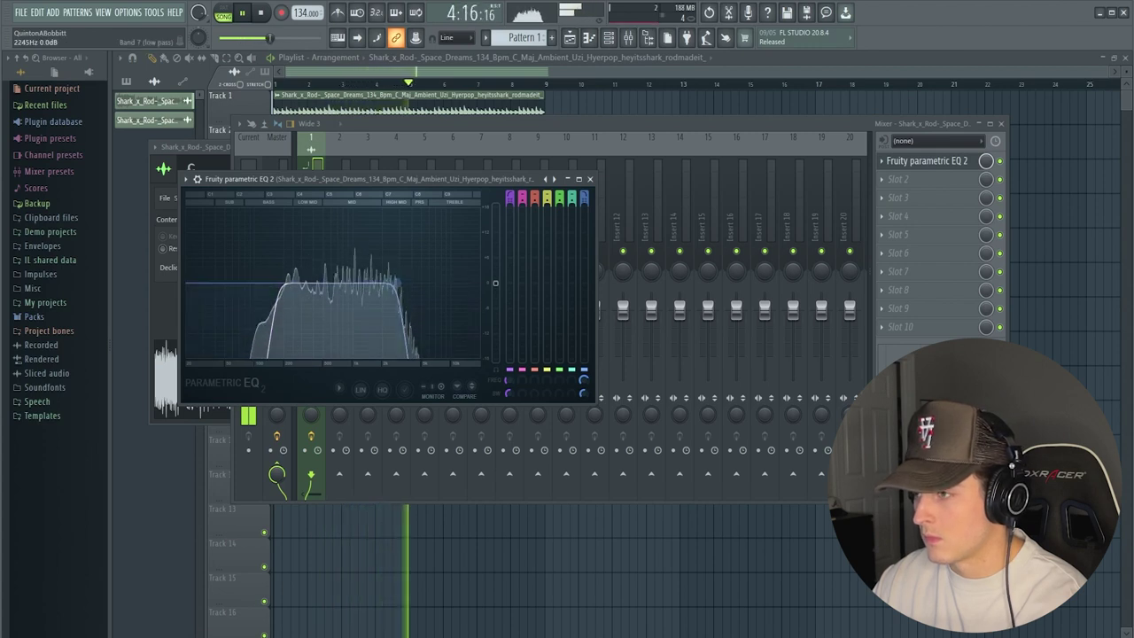
pyautogui.click(589, 179)
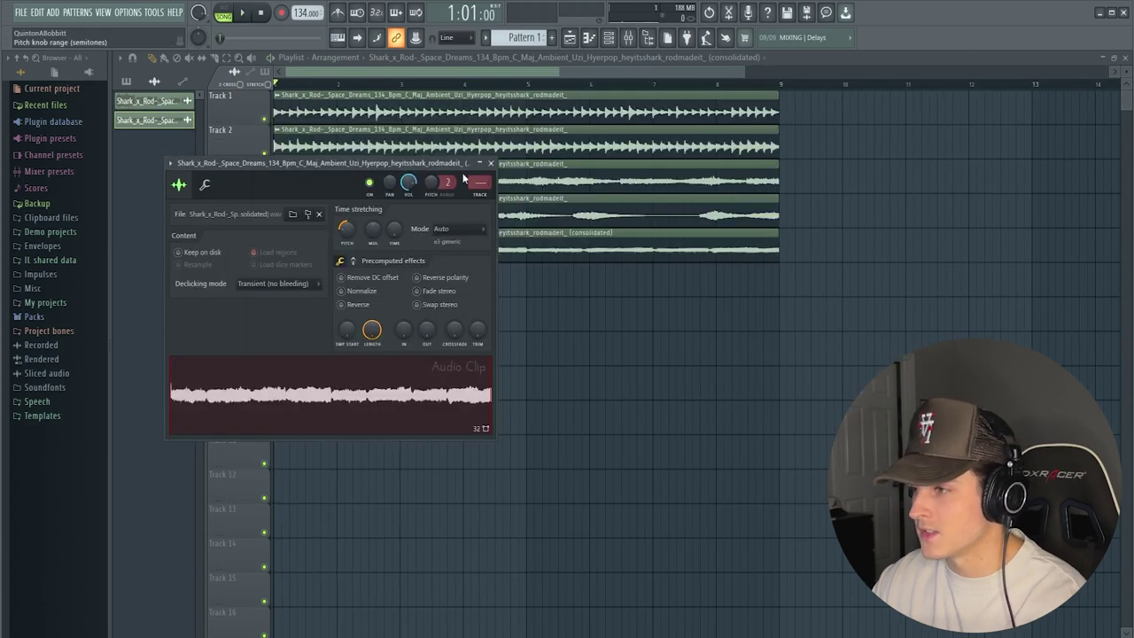
# - Close the consolidated clip's settings and audition the full loop and the soloed Track 5
pyautogui.click(492, 163)
pyautogui.press('space')
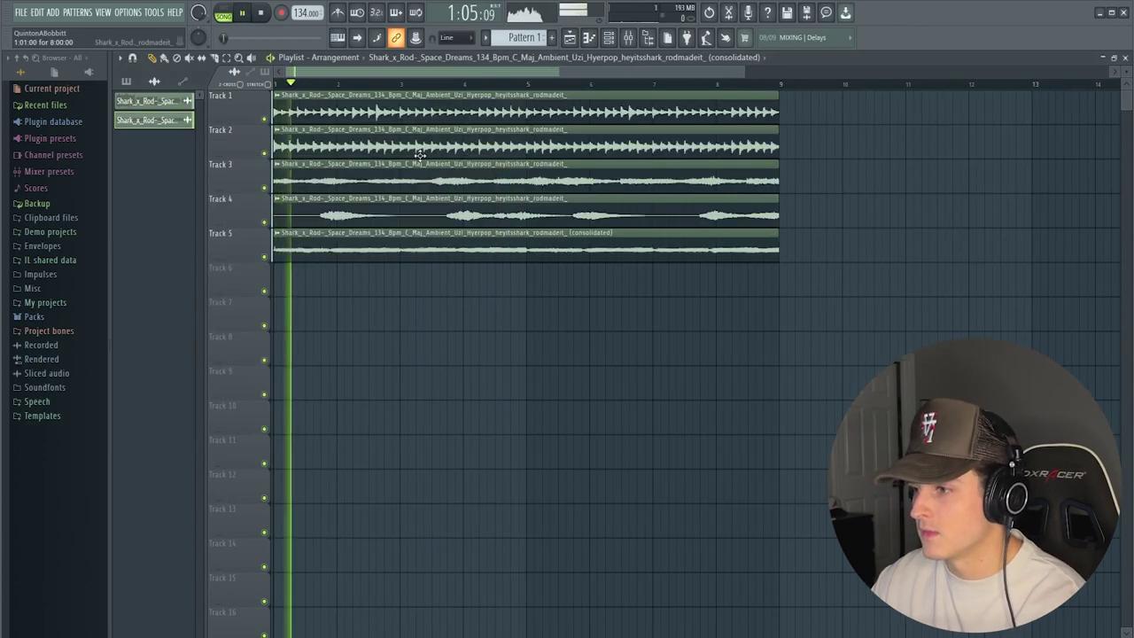
pyautogui.keyDown('ctrl'); pyautogui.click(264, 256); pyautogui.keyUp('ctrl')
pyautogui.press('space')
pyautogui.press('space')
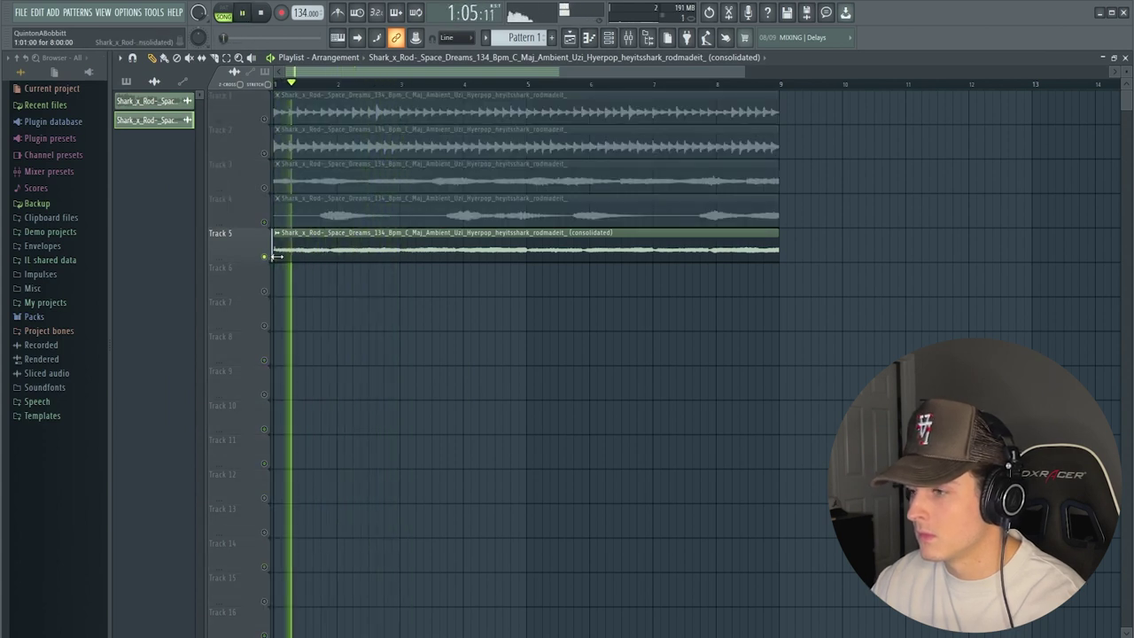
# - Raise the pitch of Track 5's consolidated clip, close its settings, and audition it unsoloed with the other tracks
pyautogui.doubleClick(299, 253)
pyautogui.press('space')
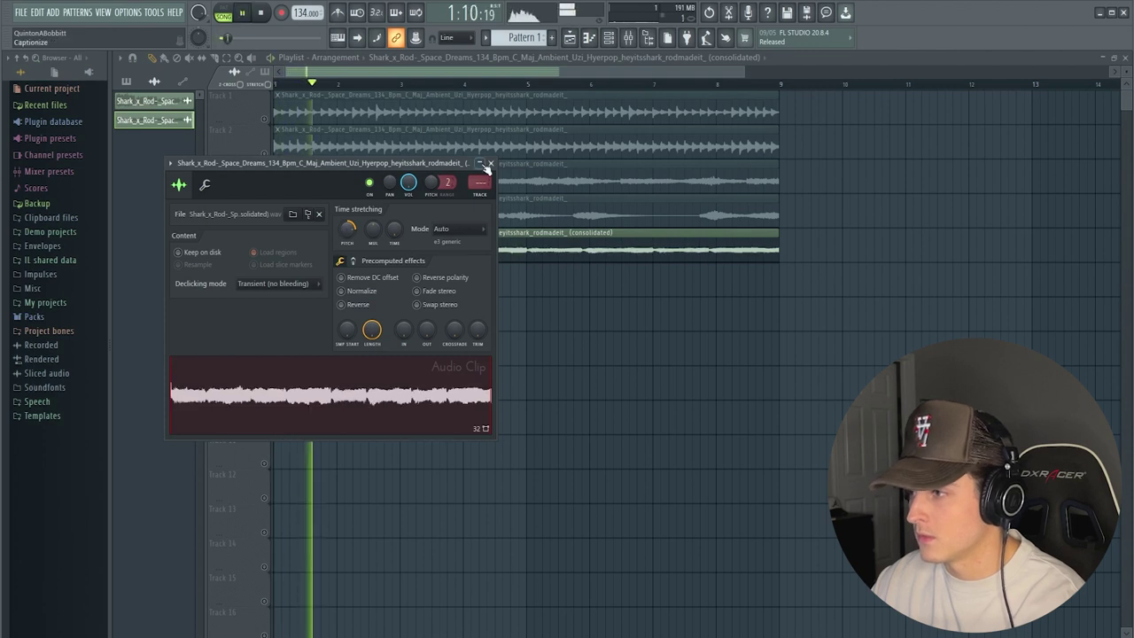
pyautogui.click(490, 163)
pyautogui.rightClick(264, 256)
pyautogui.press('space')
pyautogui.press('space')
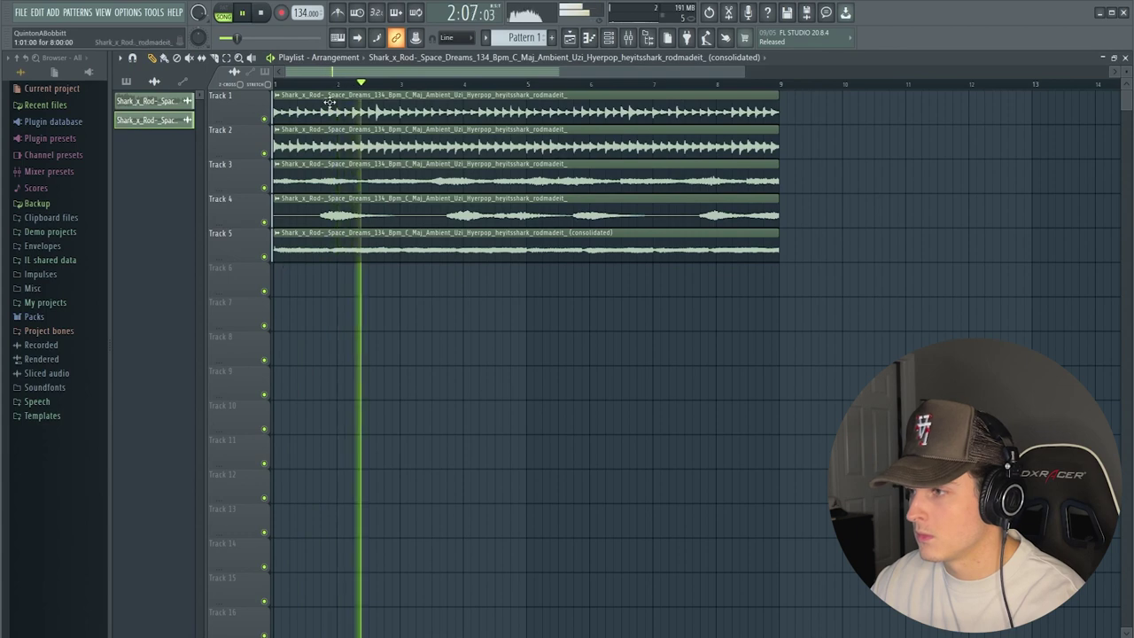
# - Route the consolidated Track 5 sample to mixer insert 2 and load Fruity Parametric EQ 2 in its first slot
pyautogui.scroll(-2, 345, 89)
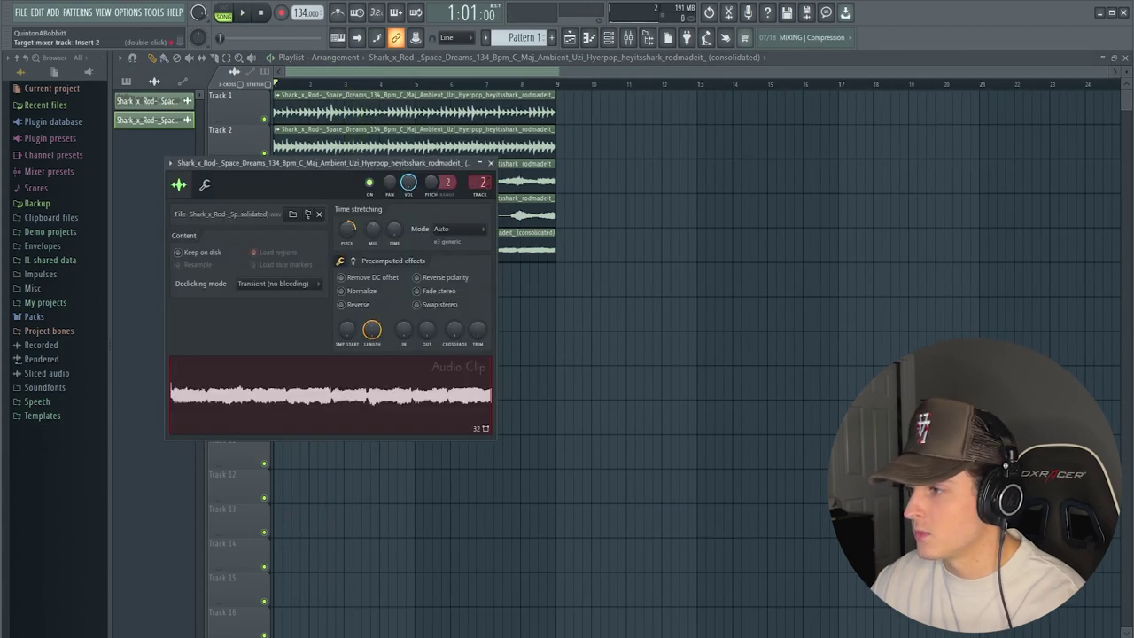
pyautogui.click(490, 163)
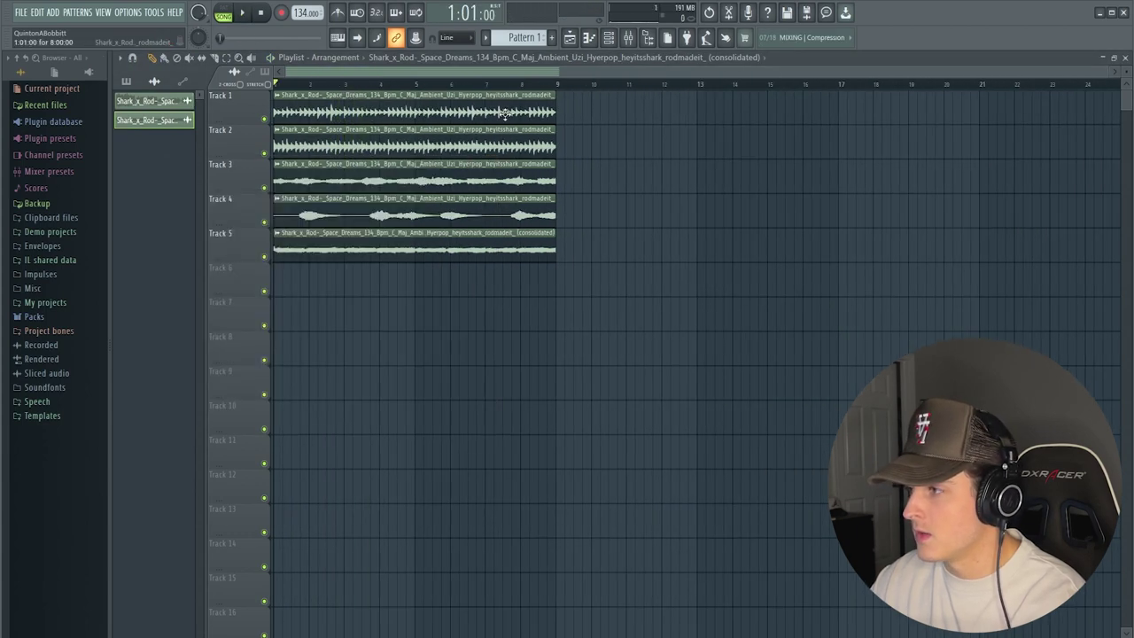
pyautogui.click(629, 38)
pyautogui.click(930, 164)
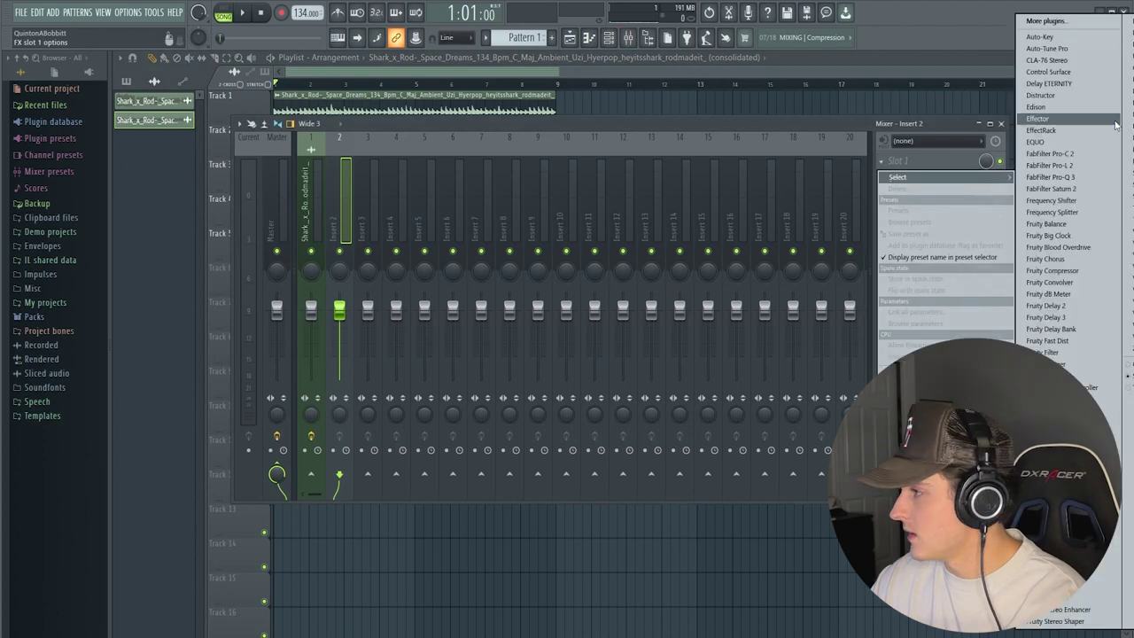
pyautogui.click(1054, 479)
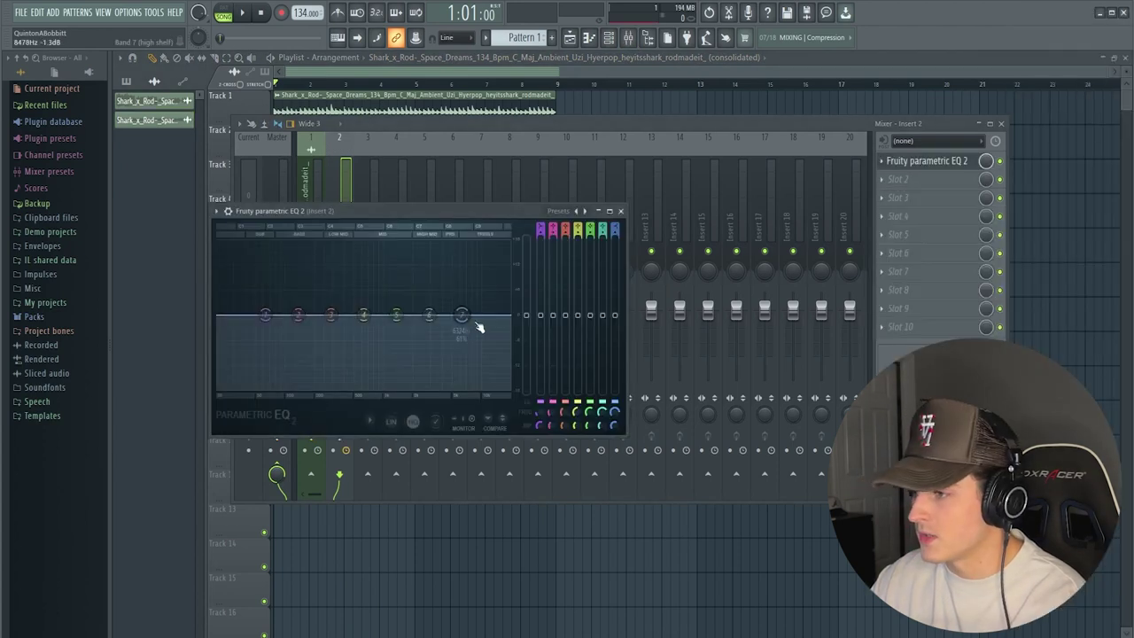
# - Shape insert 2's EQ during playback by cutting the highs, lowering the mid bands and boosting 68 Hz about 3.5 dB; close EQ and mixer
pyautogui.moveTo(476, 326); pyautogui.dragTo(377, 380)
pyautogui.moveTo(429, 314); pyautogui.dragTo(398, 346)
pyautogui.press('space')
pyautogui.moveTo(376, 387); pyautogui.dragTo(368, 386)
pyautogui.moveTo(363, 314); pyautogui.dragTo(399, 360)
pyautogui.moveTo(265, 314)
pyautogui.mouseDown()
pyautogui.moveTo(271, 285)
pyautogui.moveTo(301, 293)
pyautogui.moveTo(269, 296)
pyautogui.mouseUp()
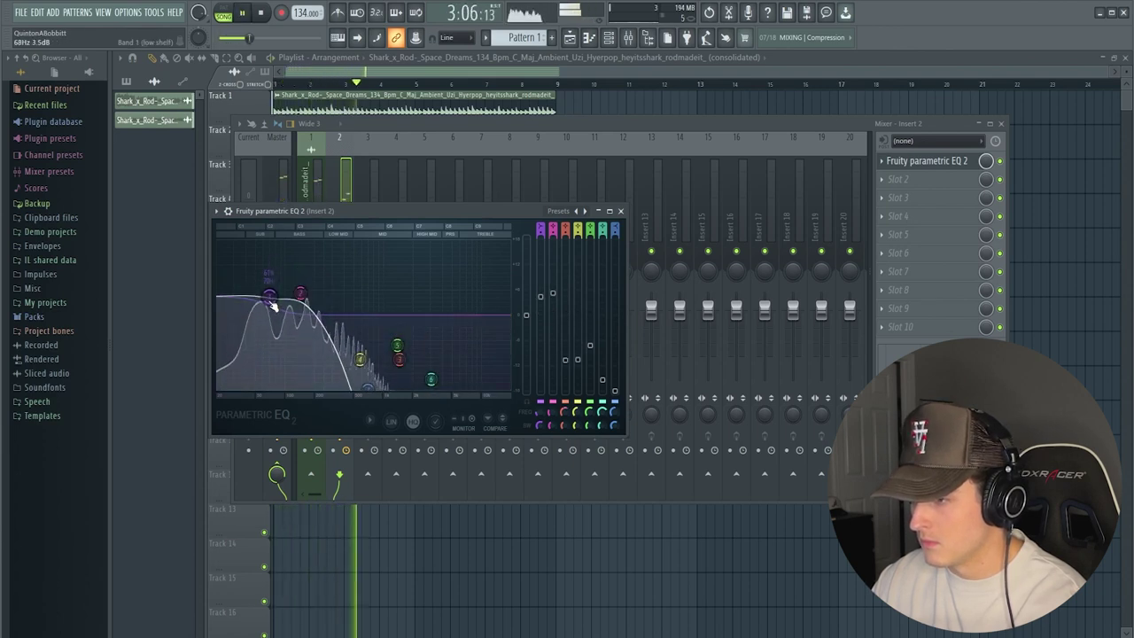
pyautogui.click(620, 211)
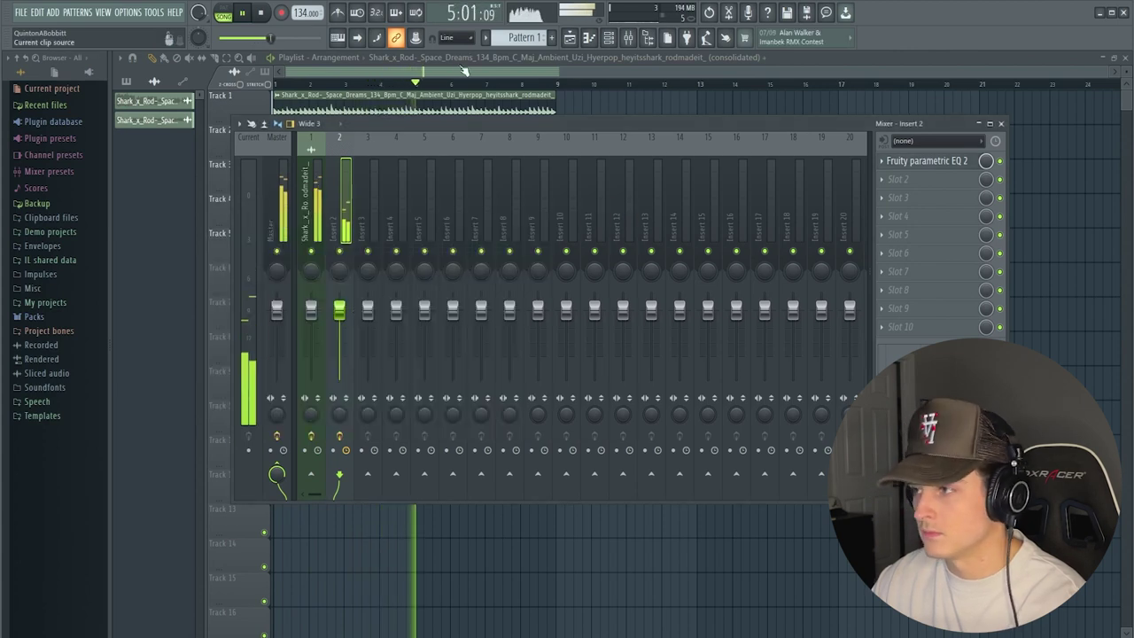
pyautogui.press('F9')
pyautogui.press('space')
# - Consolidate the filtered Track 5 clip into a new audio clip and return to the playlist
pyautogui.moveTo(564, 281); pyautogui.dragTo(470, 254)
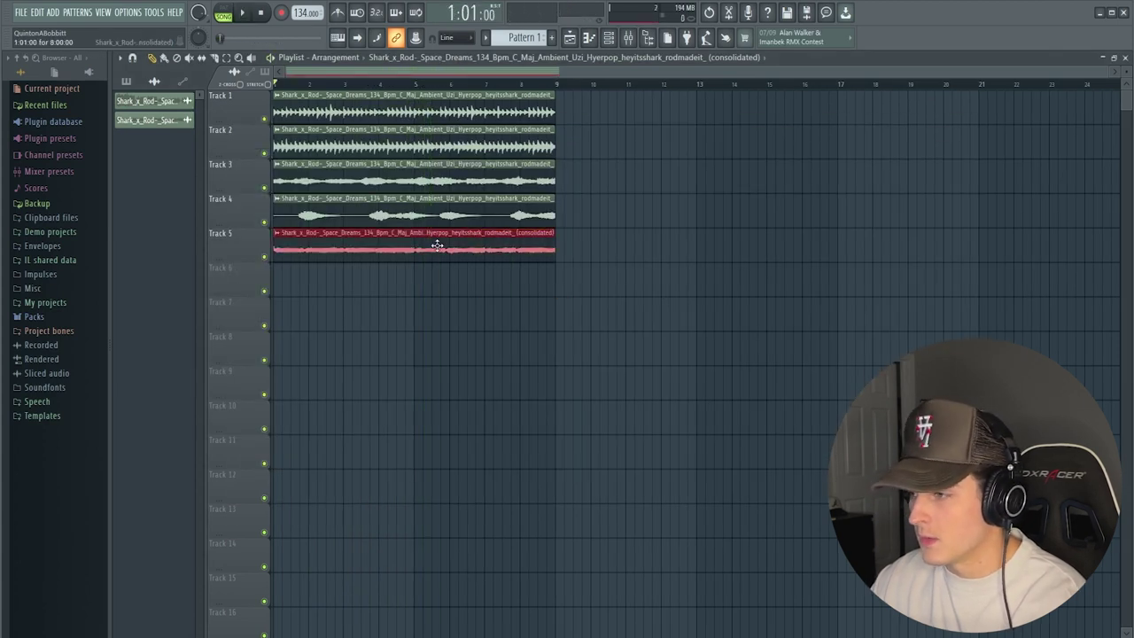
pyautogui.hotkey('ctrl', 'r')
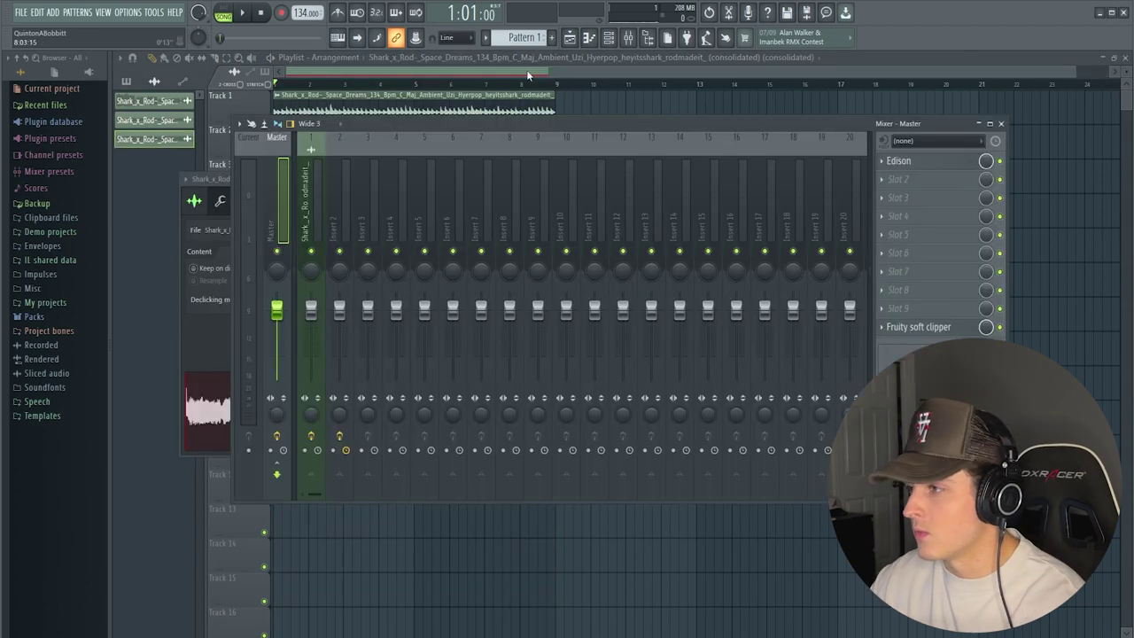
pyautogui.click(527, 75)
# - Duplicate the clips on all five tracks from bar 9 and delete the duplicate on Track 5
pyautogui.moveTo(643, 296); pyautogui.dragTo(399, 87)
pyautogui.hotkey('ctrl', 'b')
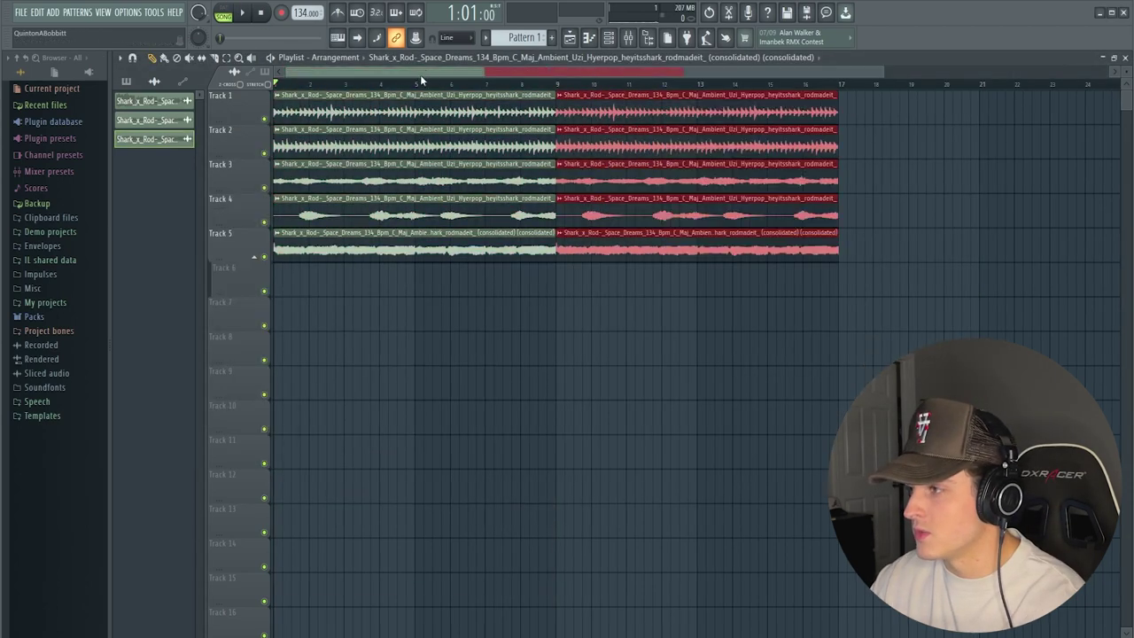
pyautogui.scroll(-2, 447, 86)
pyautogui.rightClick(559, 247)
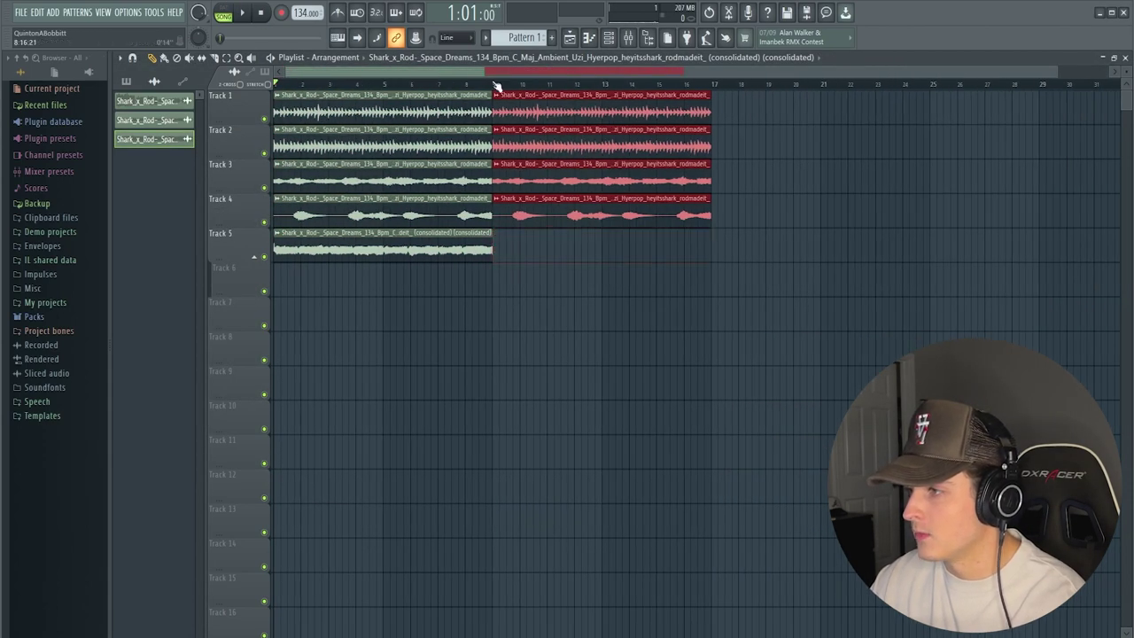
# - Set bars 9 to 16 as the playback range and audition its start
pyautogui.moveTo(495, 84); pyautogui.dragTo(719, 108)
pyautogui.press('space')
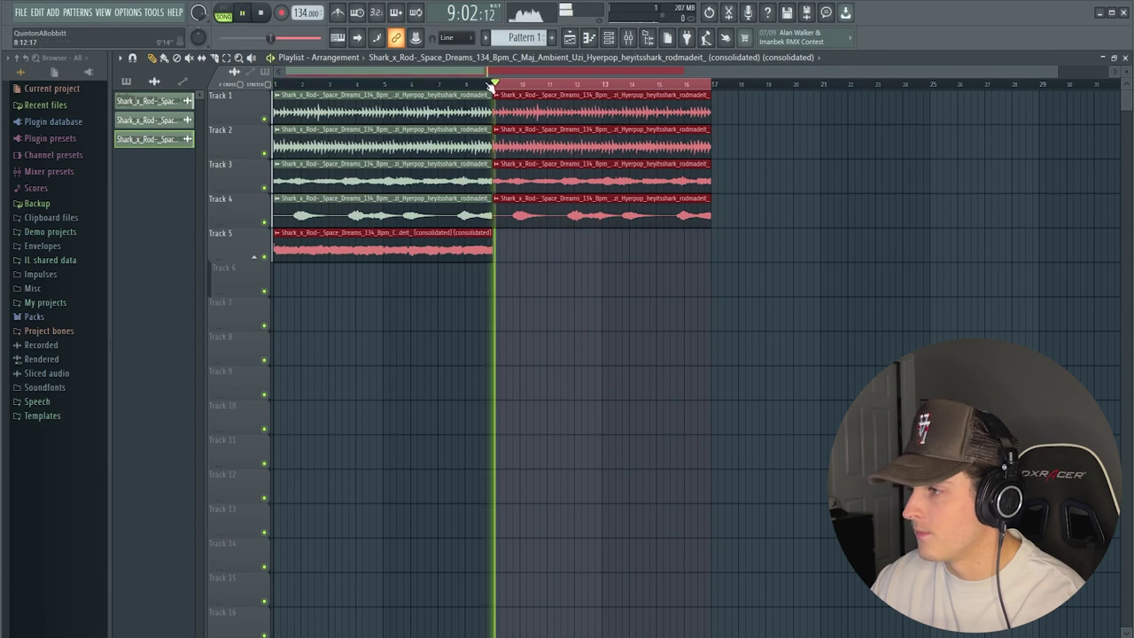
pyautogui.press('space')
# - Place Pattern 1 on Track 5 beneath the duplicated loop clips and show the Channel rack
pyautogui.click(126, 81)
pyautogui.moveTo(144, 102); pyautogui.dragTo(712, 244)
pyautogui.press('F6')
# - Add the !!QB folder from the Desktop as a browser extra search folder in the file settings
pyautogui.click(127, 13)
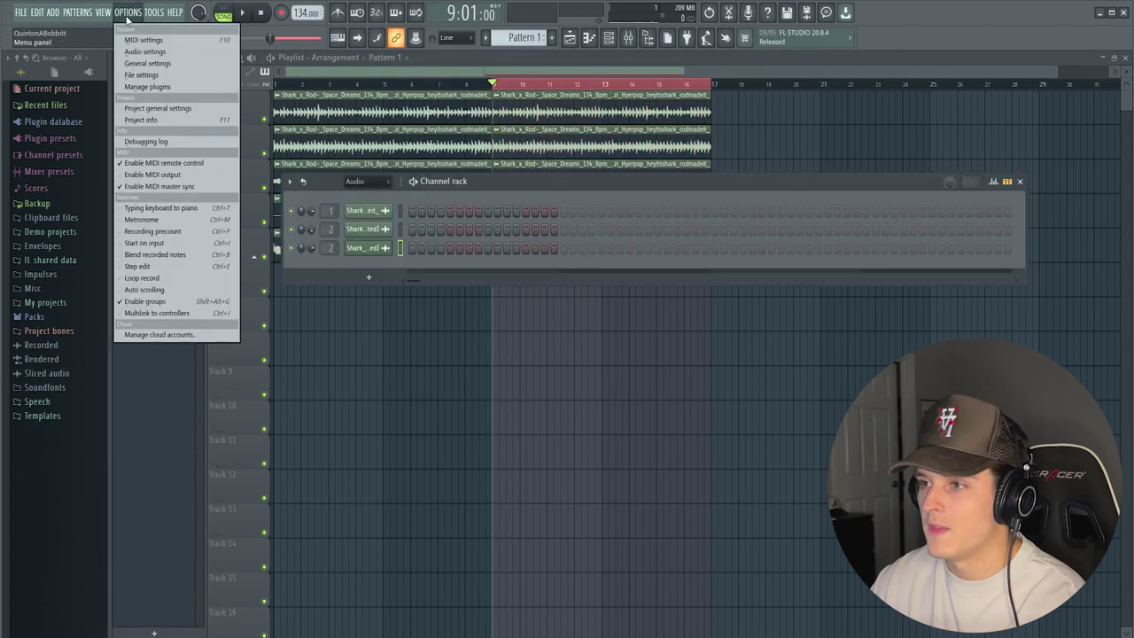
pyautogui.click(144, 74)
pyautogui.moveTo(462, 80); pyautogui.dragTo(549, 82)
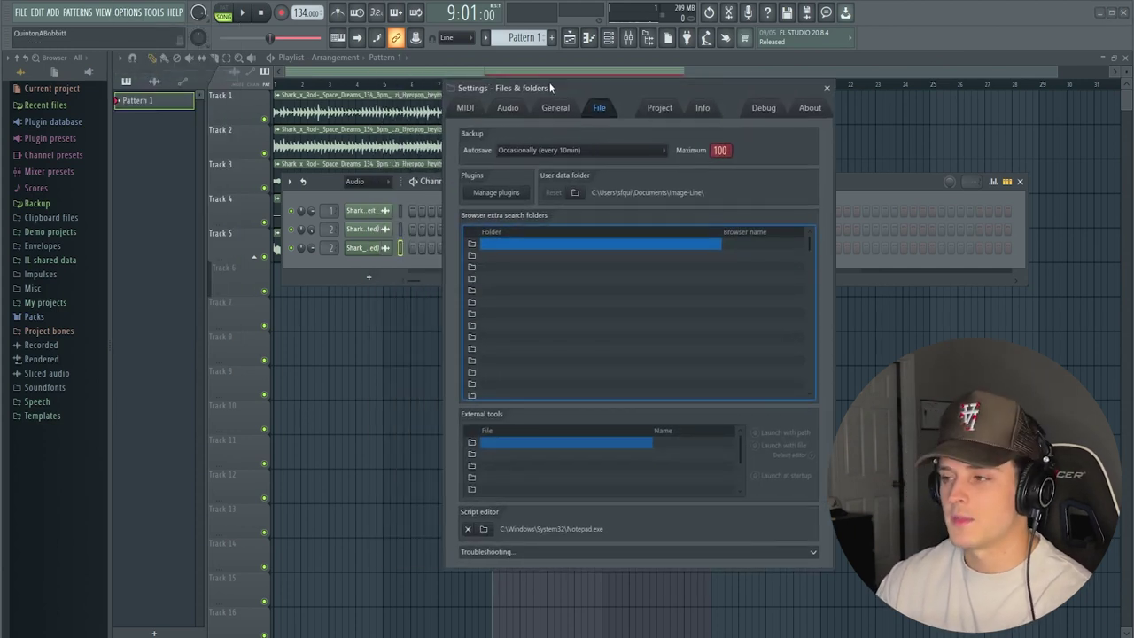
pyautogui.click(472, 243)
pyautogui.click(490, 266)
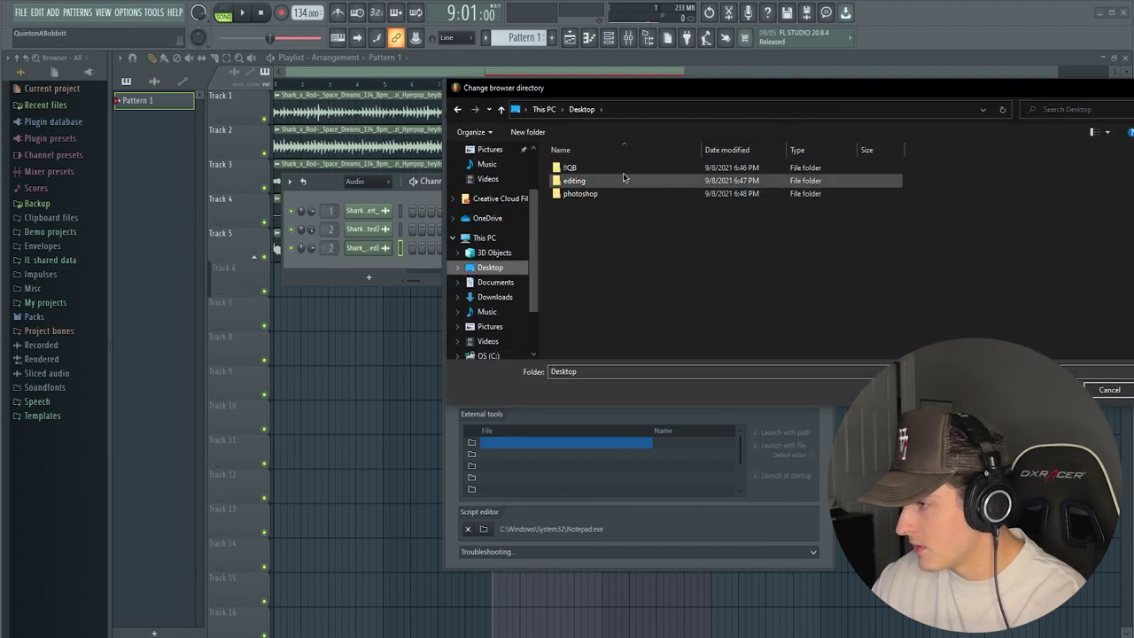
pyautogui.click(1045, 390)
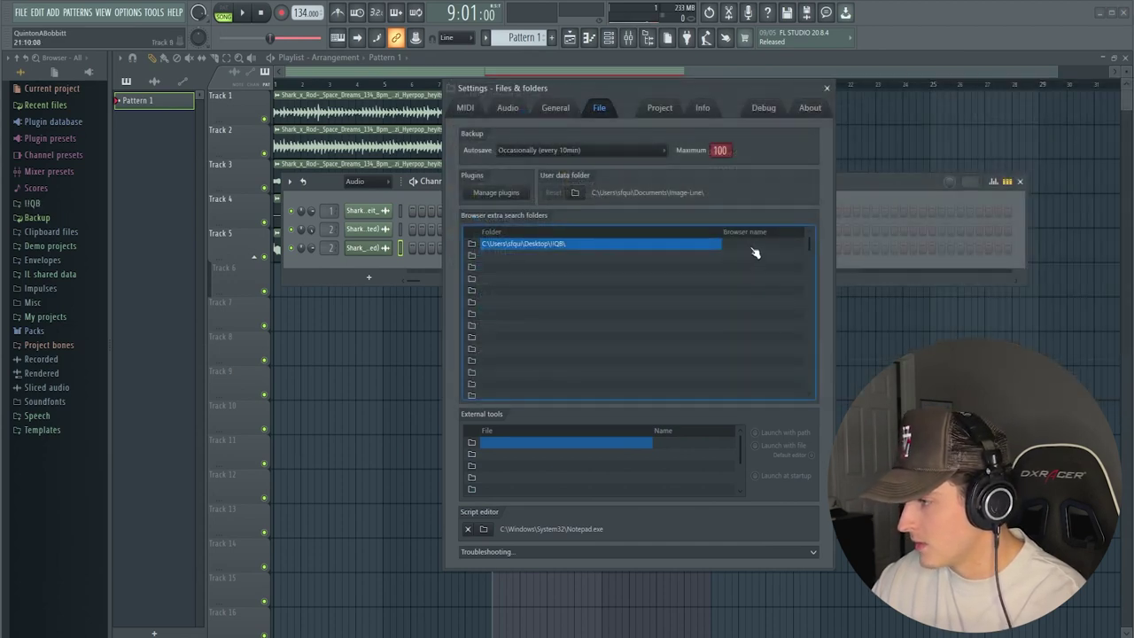
pyautogui.click(826, 88)
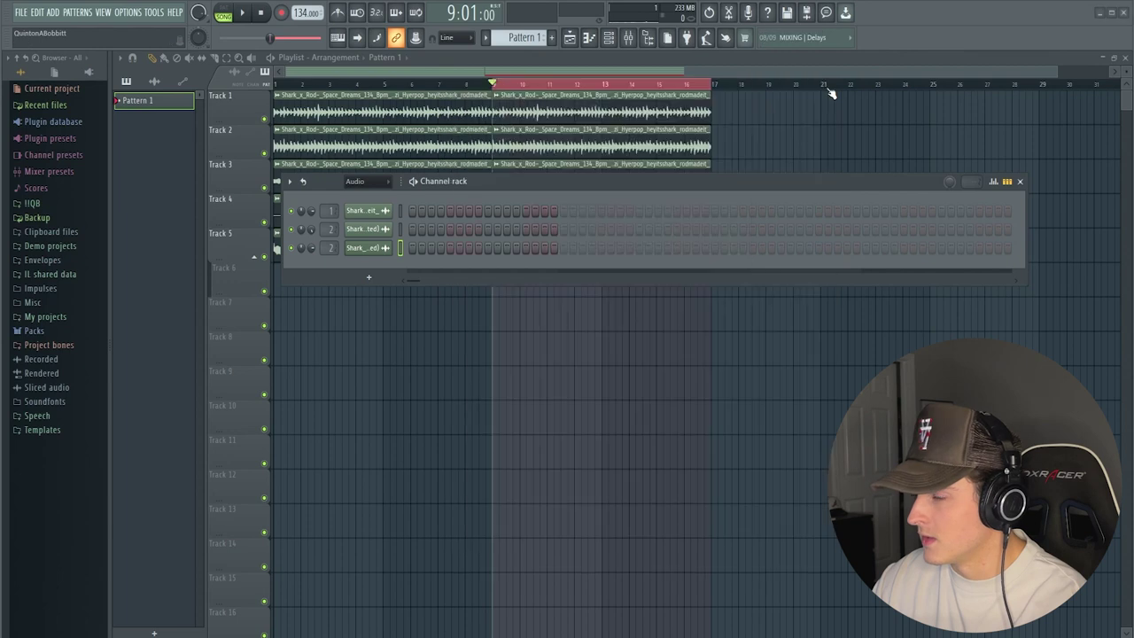
# - Expand the Full Circle kit's Drums folder inside !!QB and look through its 808s subfolder
pyautogui.click(31, 205)
pyautogui.click(71, 220)
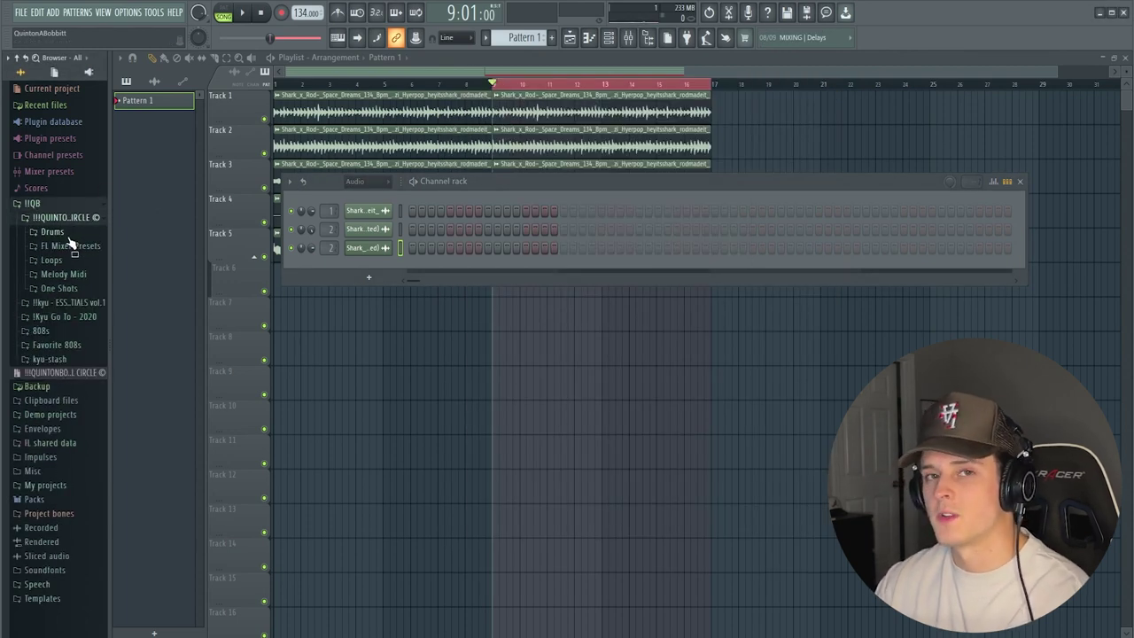
pyautogui.click(53, 233)
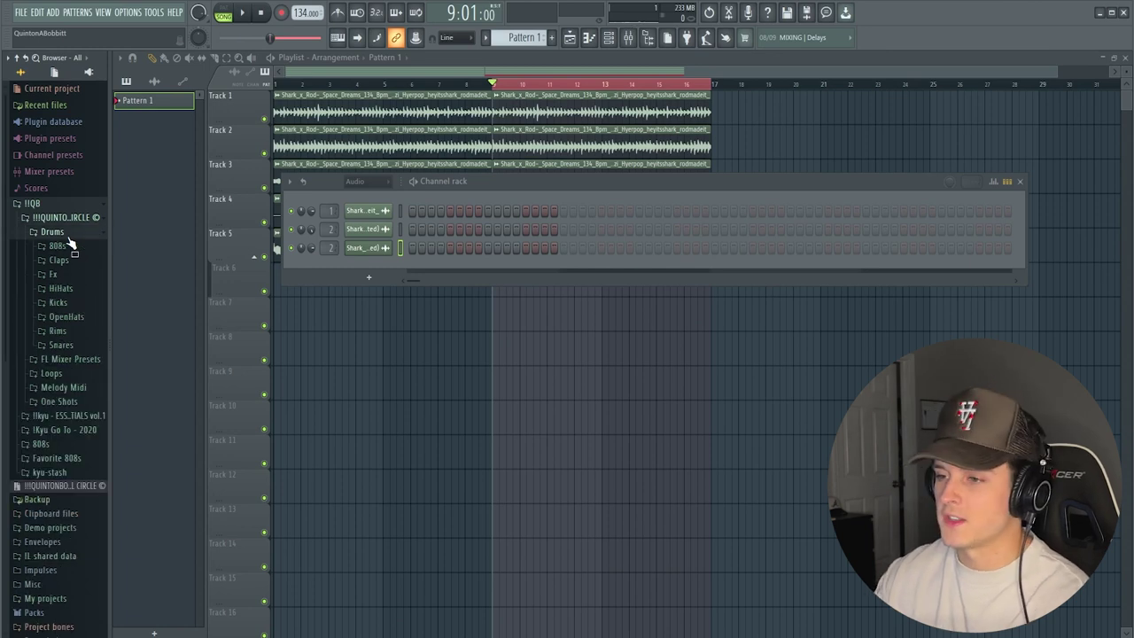
pyautogui.click(71, 245)
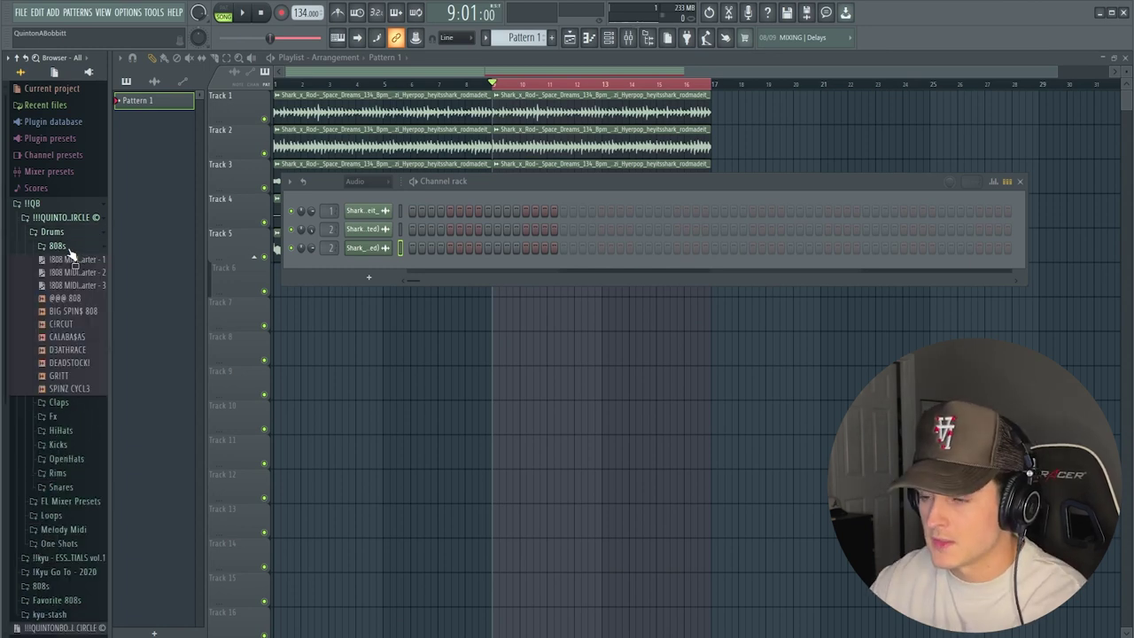
pyautogui.click(71, 248)
# - Load the PROBL3M$ clap as a channel with the "! default pattern" from the Claps folder, and widen the browser
pyautogui.click(62, 260)
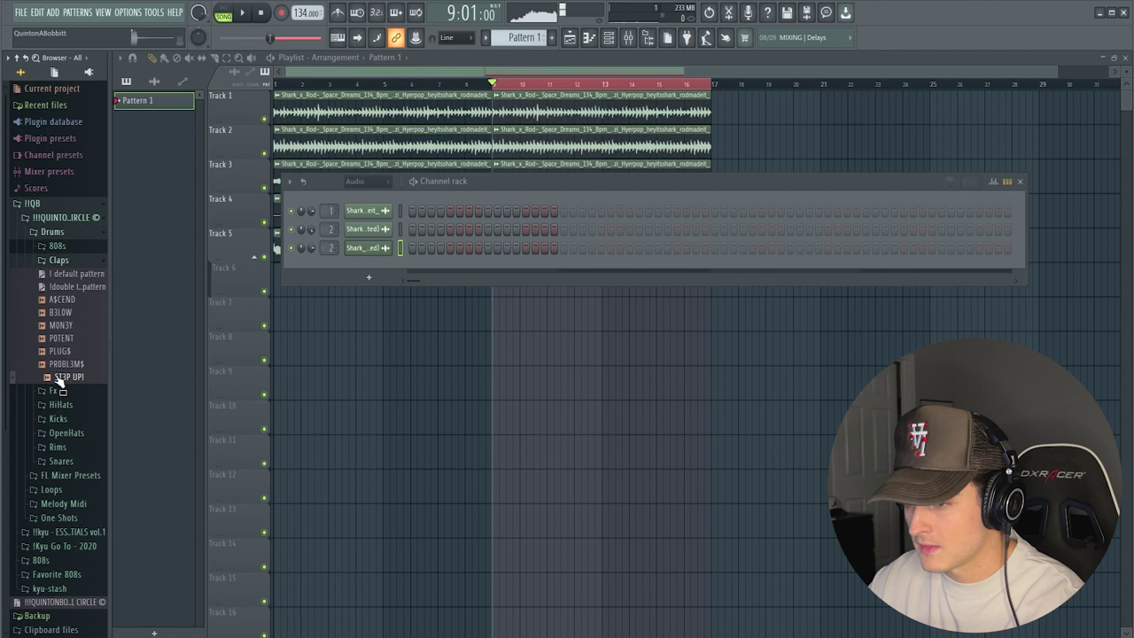
pyautogui.click(60, 273)
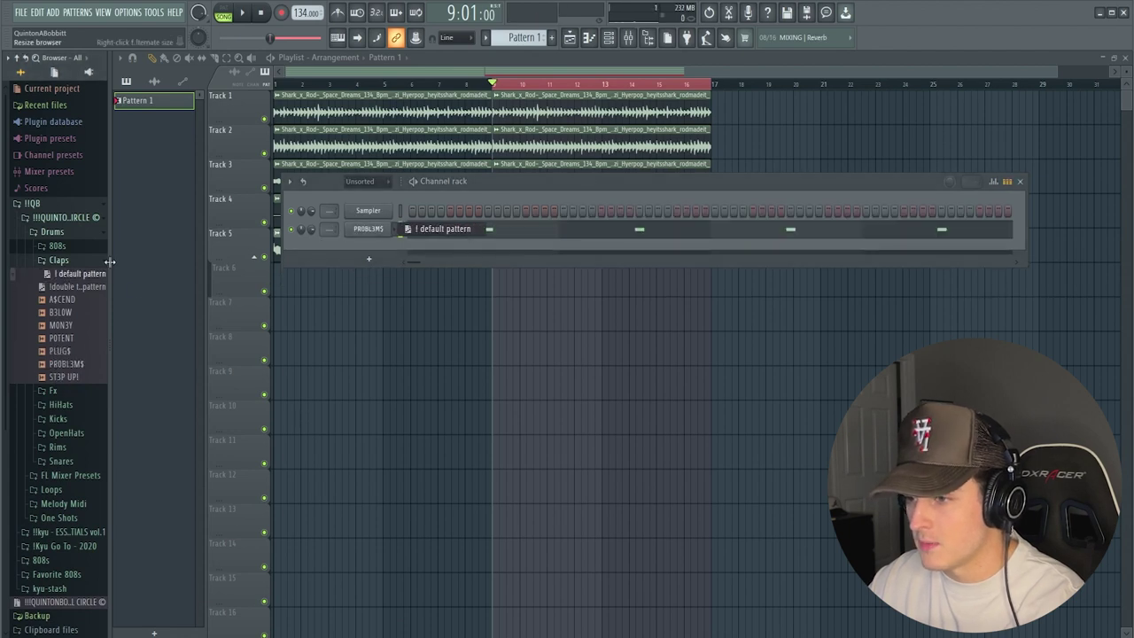
pyautogui.moveTo(152, 262); pyautogui.dragTo(149, 265)
# - Audition the clap with the loop, set the clap's channel volume to 68%, and collapse the Claps folder
pyautogui.press('space')
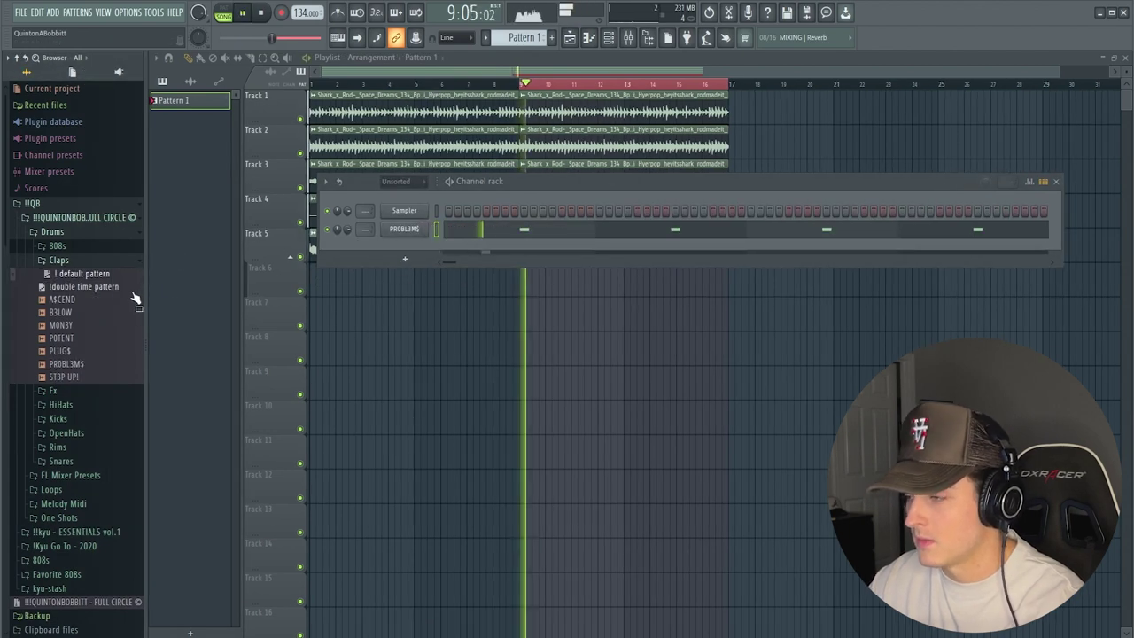
pyautogui.click(71, 261)
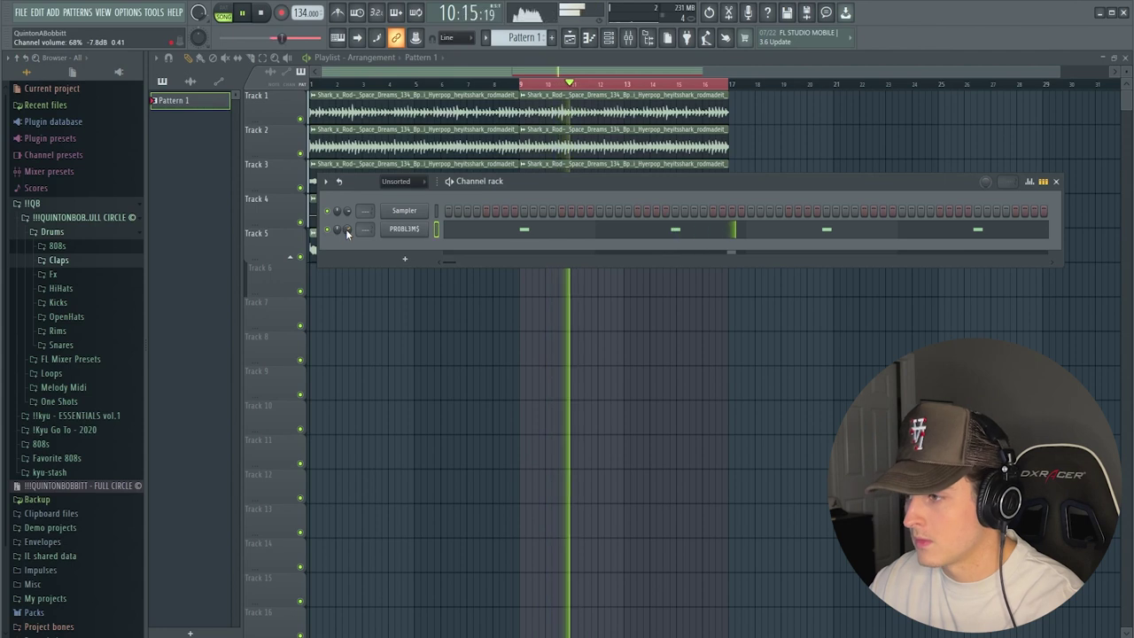
pyautogui.press('space')
# - Delete the unused Sampler channel and show all channel groups in the Channel rack
pyautogui.click(435, 211)
pyautogui.hotkey('alt', 'Delete')
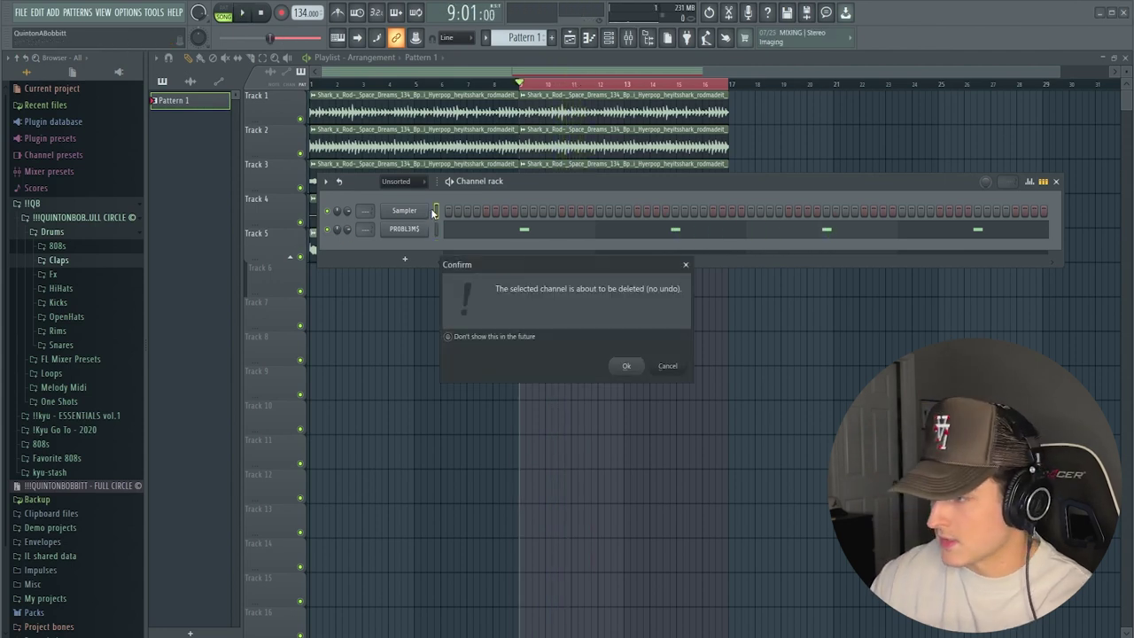
pyautogui.press('Return')
pyautogui.click(419, 179)
pyautogui.click(404, 194)
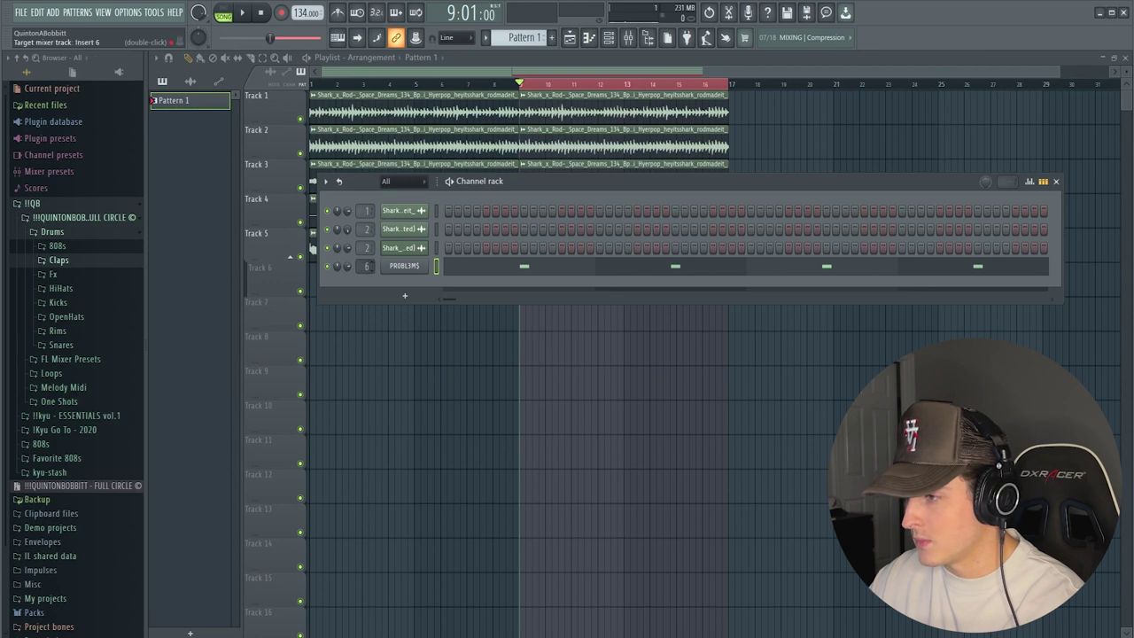
# - Route the PROBL3M$ clap to mixer insert 7 and load Fruity Reeverb 2 in its first effect slot
pyautogui.doubleClick(366, 266)
pyautogui.click(939, 160)
pyautogui.moveTo(934, 176)
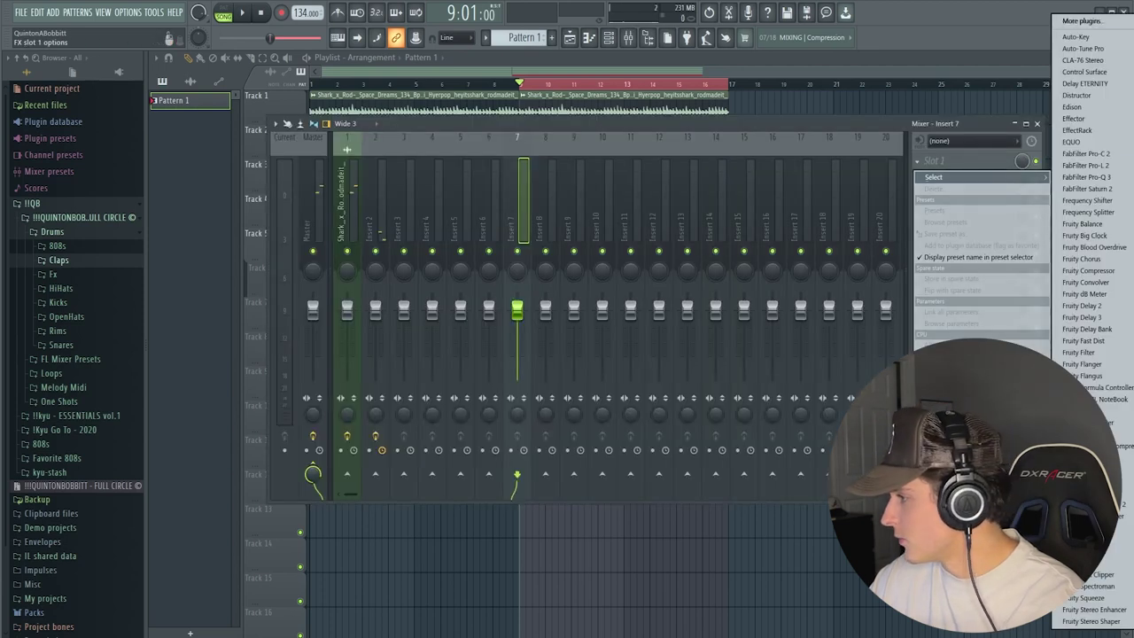
pyautogui.click(1126, 602)
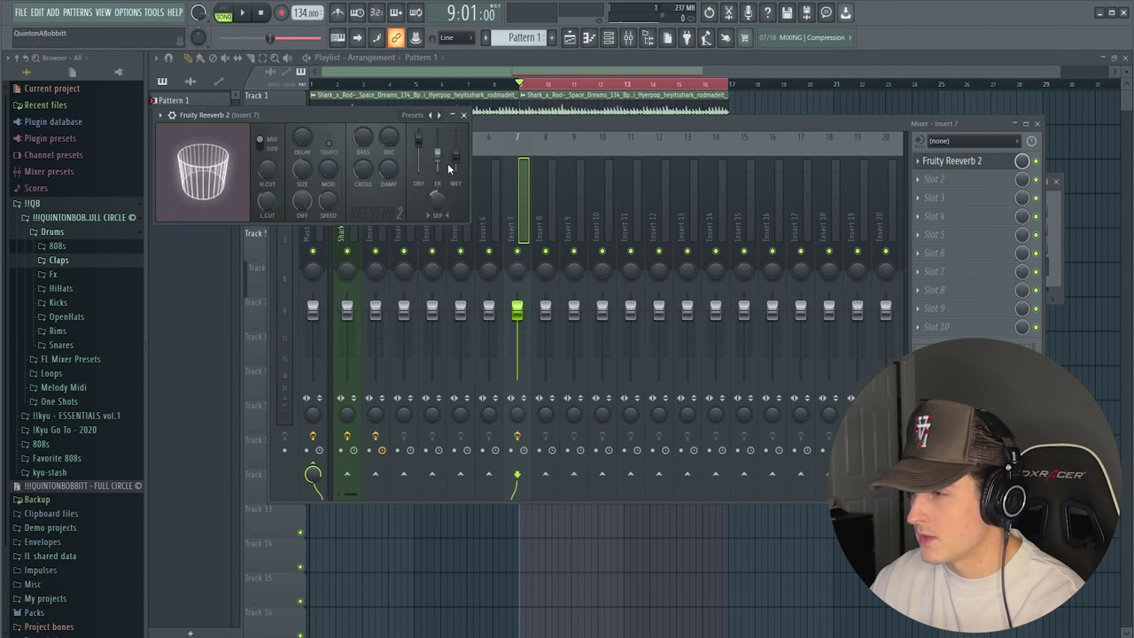
# - Set the clap reverb's decay time to 2.5 s and wet level to 14% during playback, and close its window
pyautogui.press('space')
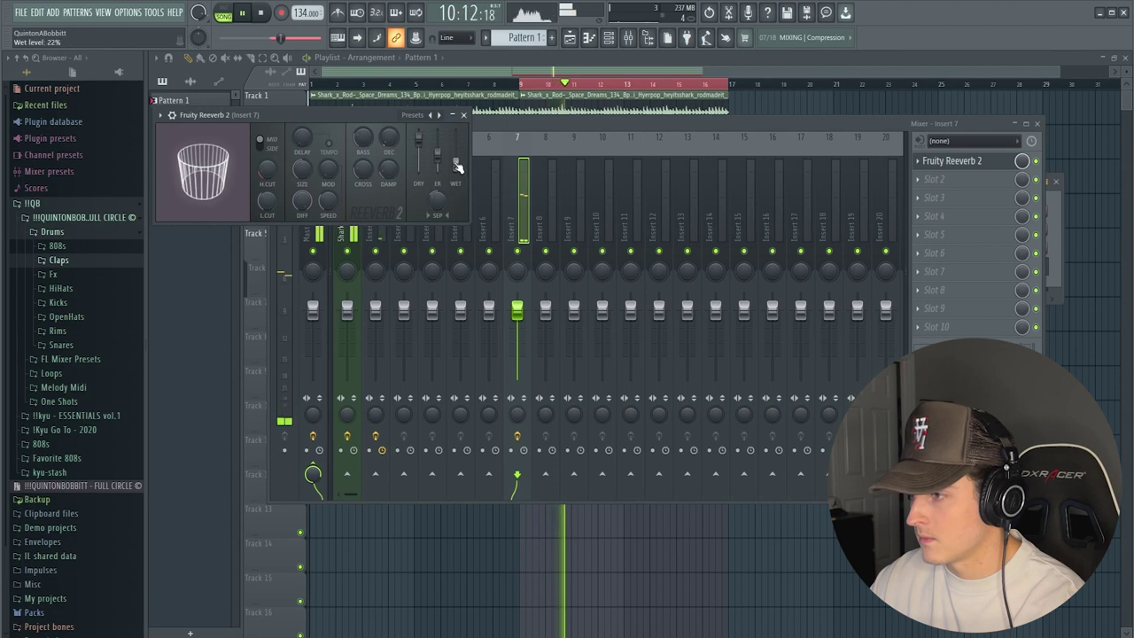
pyautogui.moveTo(388, 138); pyautogui.dragTo(388, 129)
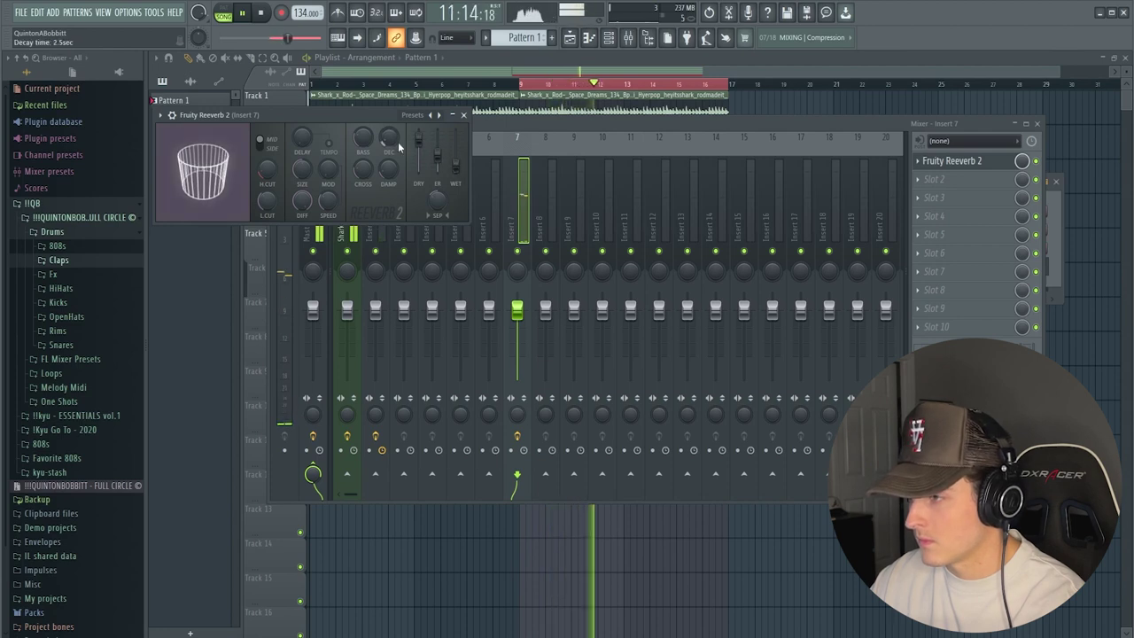
pyautogui.moveTo(456, 163); pyautogui.dragTo(455, 166)
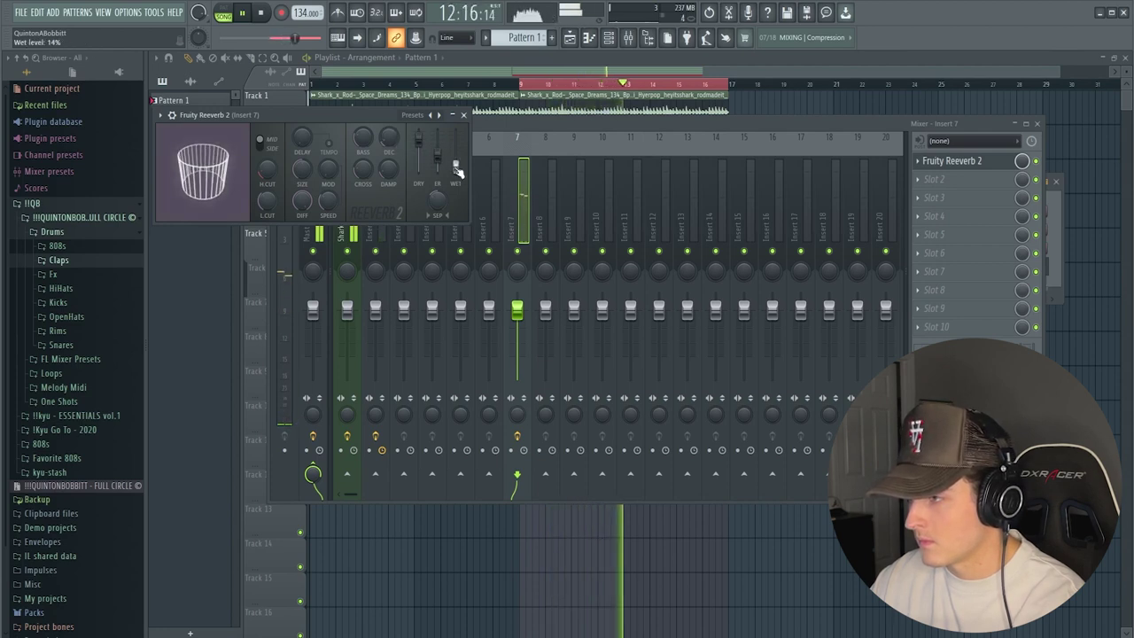
pyautogui.click(462, 114)
pyautogui.press('F9')
pyautogui.click(608, 37)
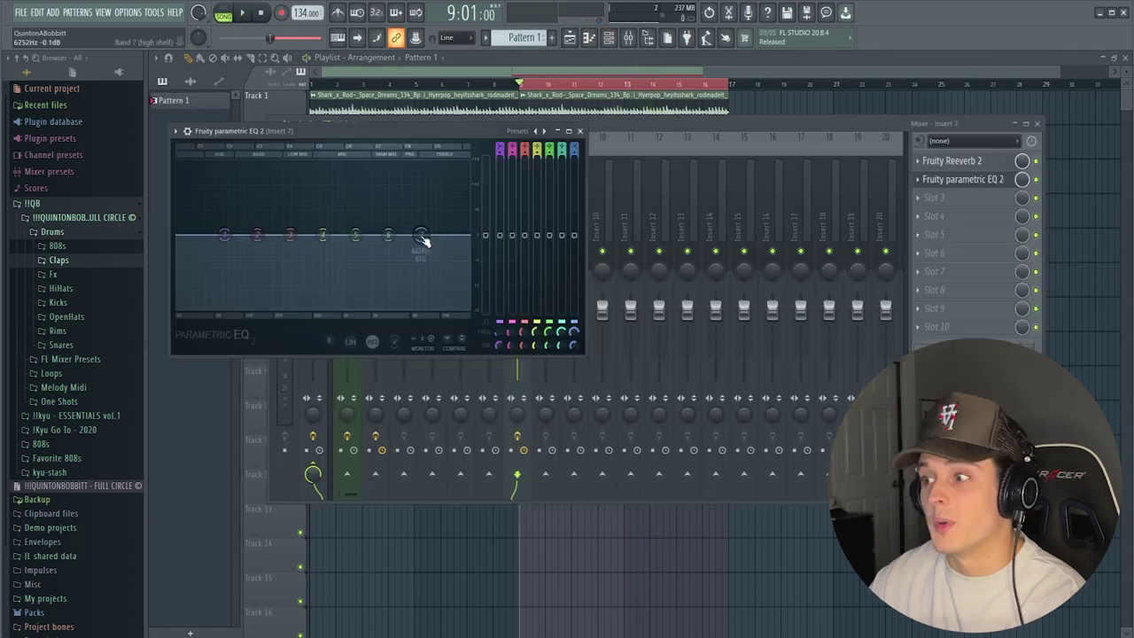
# - Roll off the clap's highs and cut its lows below about 340 Hz in Fruity parametric EQ 2 during playback, and close its window
pyautogui.moveTo(425, 240); pyautogui.dragTo(403, 256)
pyautogui.moveTo(396, 307); pyautogui.dragTo(414, 306)
pyautogui.press('space')
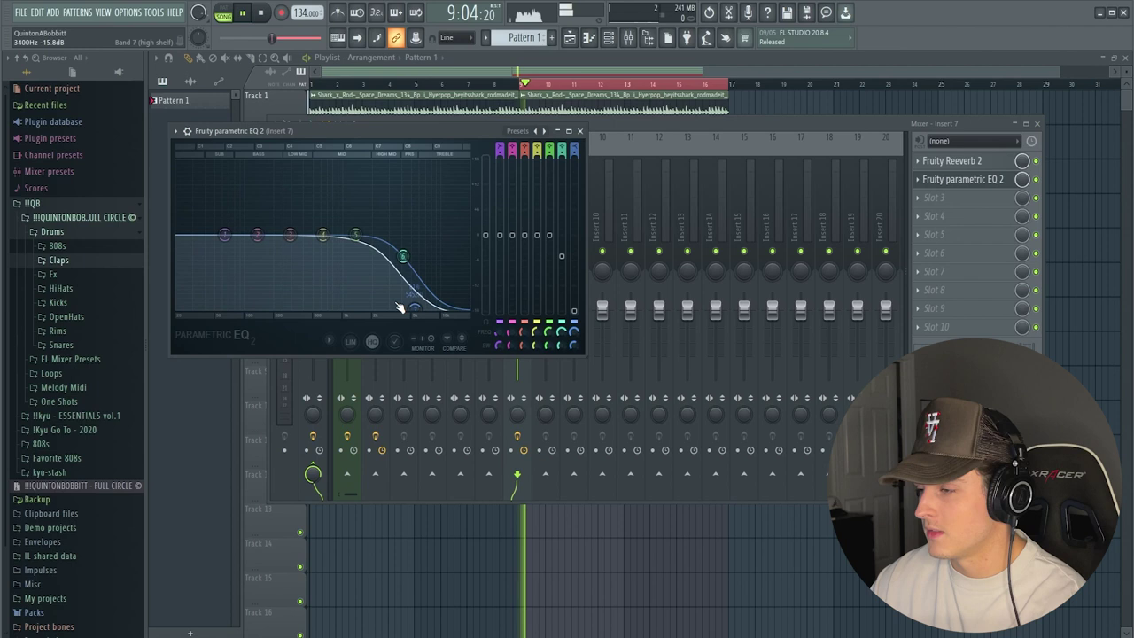
pyautogui.moveTo(404, 256); pyautogui.dragTo(427, 253)
pyautogui.moveTo(225, 235); pyautogui.dragTo(296, 309)
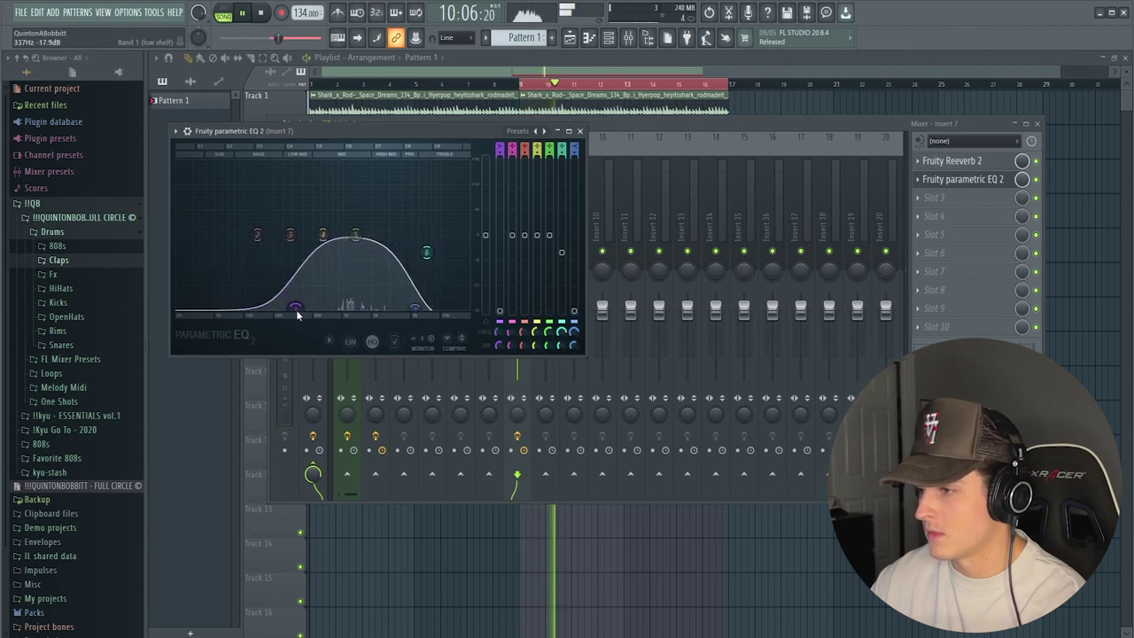
pyautogui.click(580, 131)
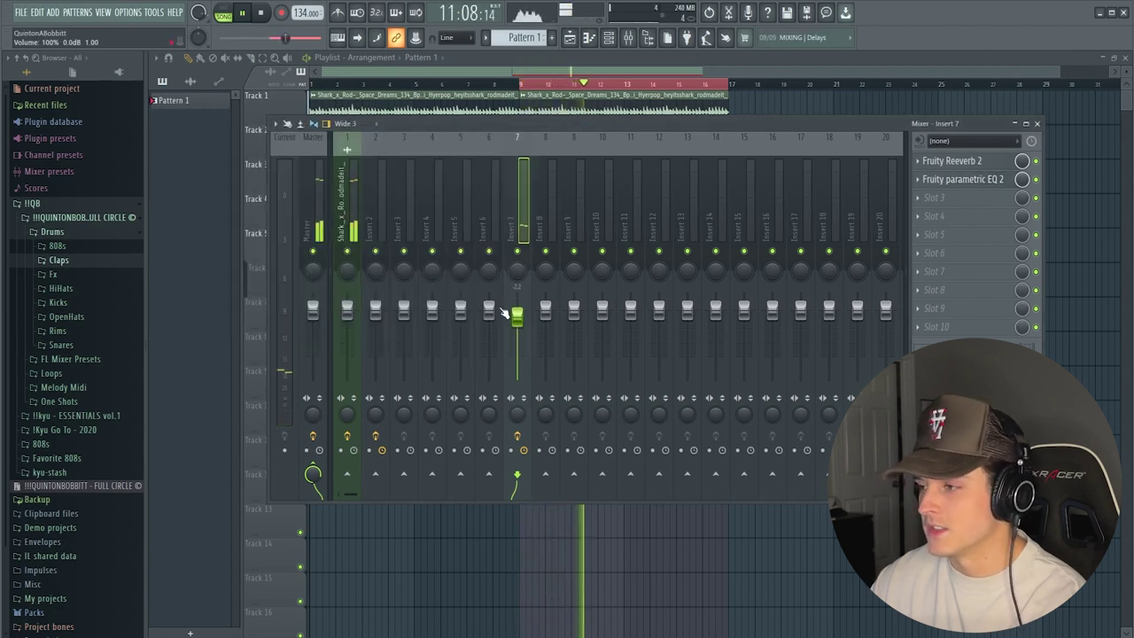
# - Lower the clap's mixer fader on insert 7 to -2.8 dB and play it with the loop
pyautogui.press('space')
pyautogui.moveTo(516, 315); pyautogui.dragTo(517, 318)
pyautogui.press('space')
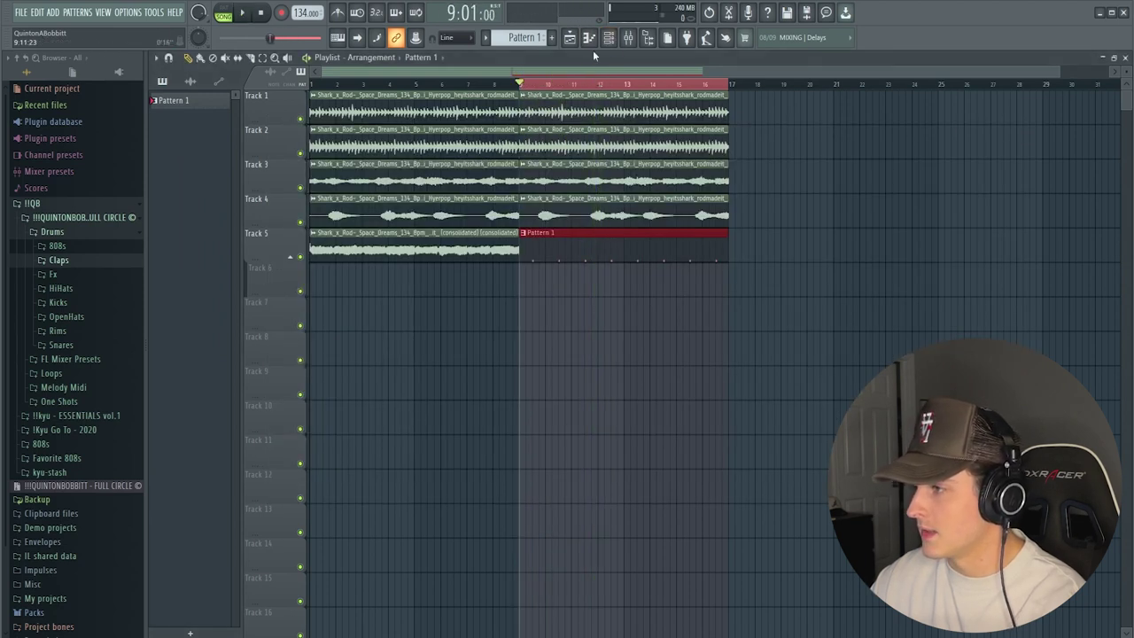
# - Load ValhallaVintageVerb above the parametric EQ on the loop's mixer insert 1
pyautogui.press('F9')
pyautogui.press('space')
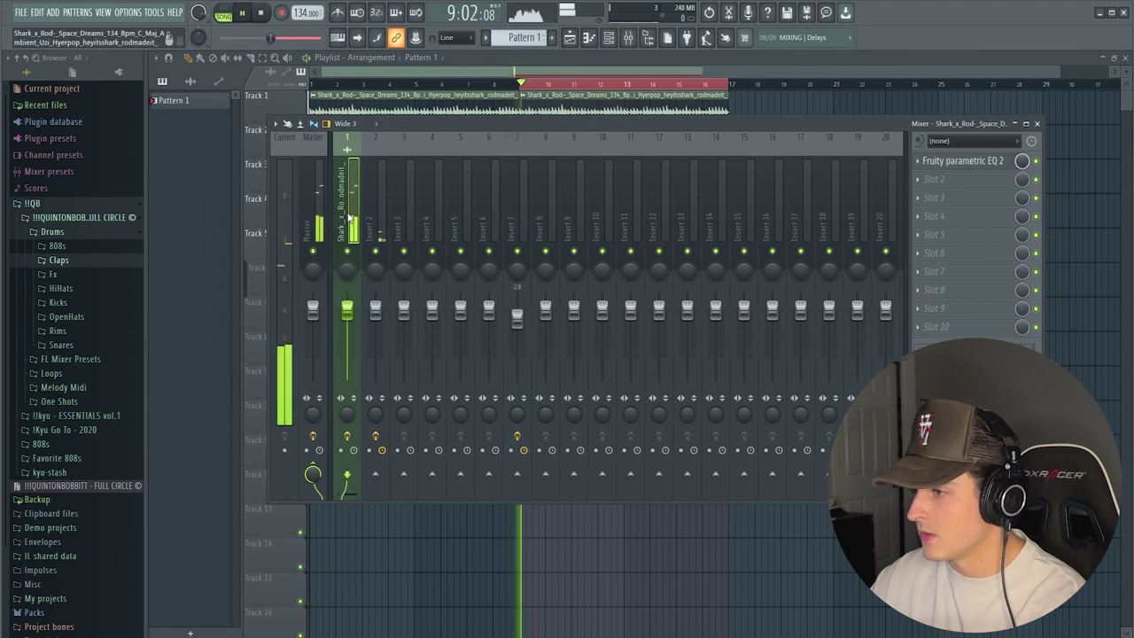
pyautogui.press('space')
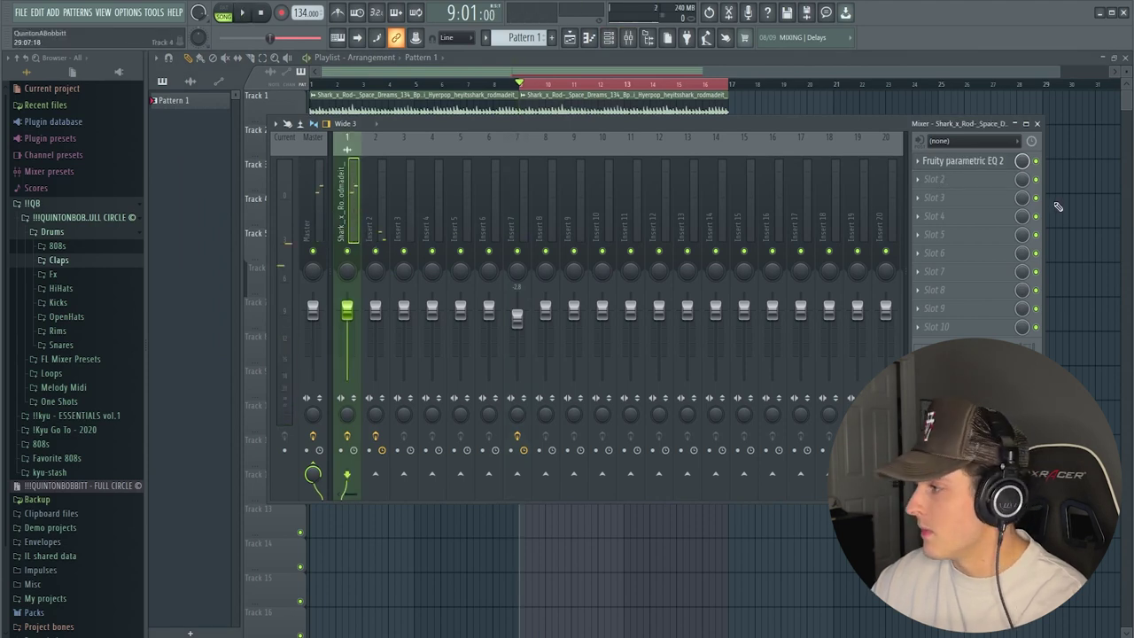
pyautogui.moveTo(1045, 210); pyautogui.dragTo(1061, 209)
pyautogui.click(994, 165)
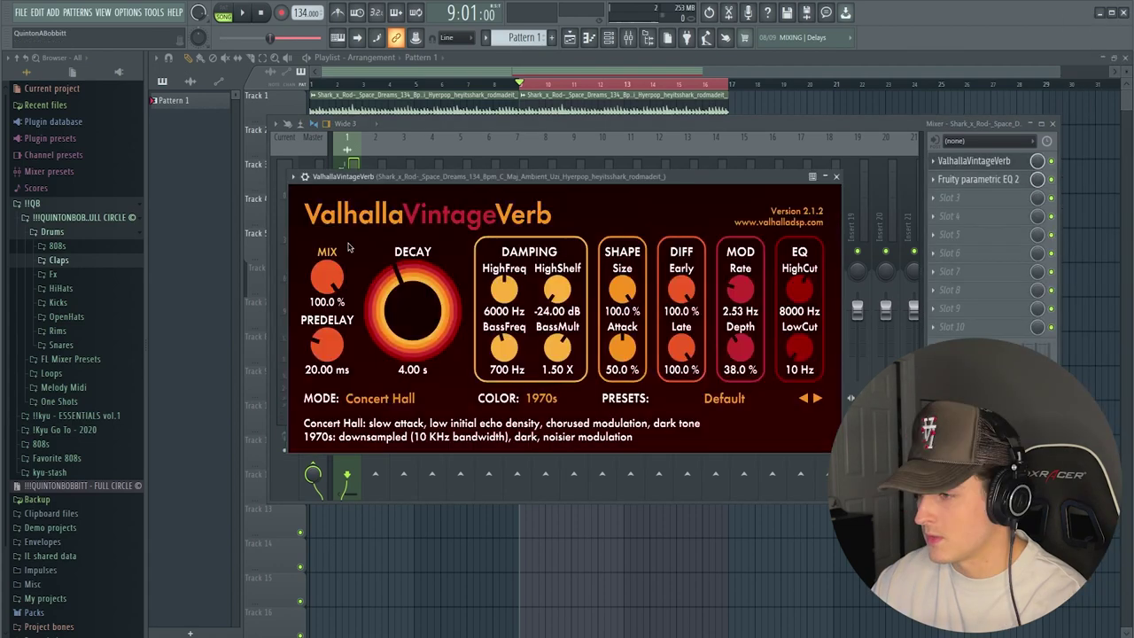
# - Set the loop's ValhallaVintageVerb to 10.4% mix and color NOW, audition it, and close its window
pyautogui.moveTo(327, 274); pyautogui.dragTo(321, 317)
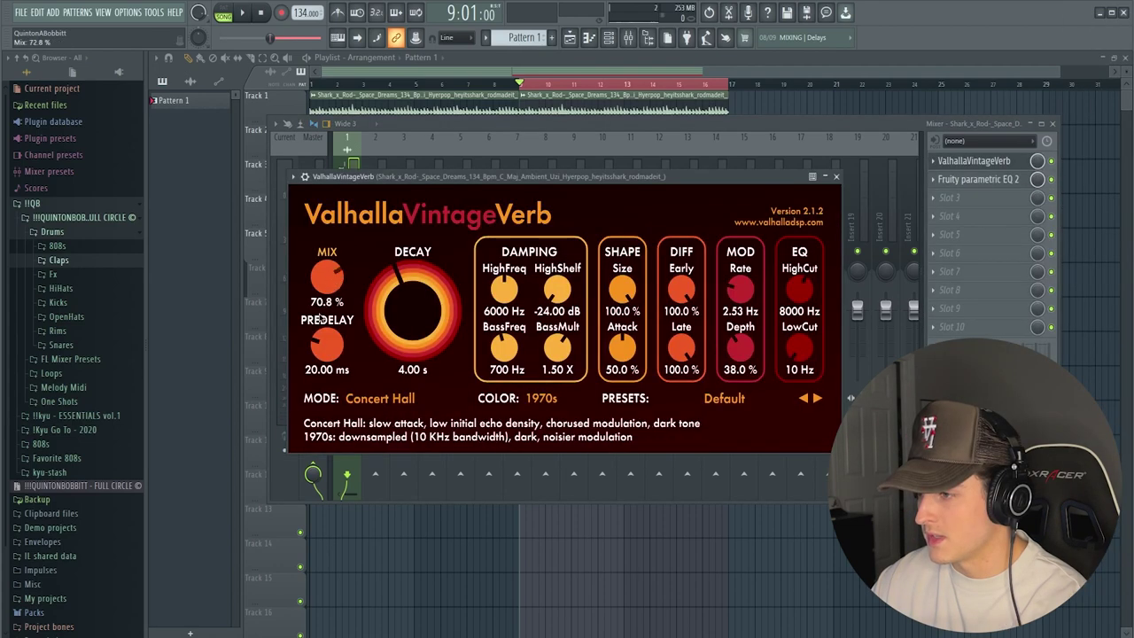
pyautogui.click(542, 399)
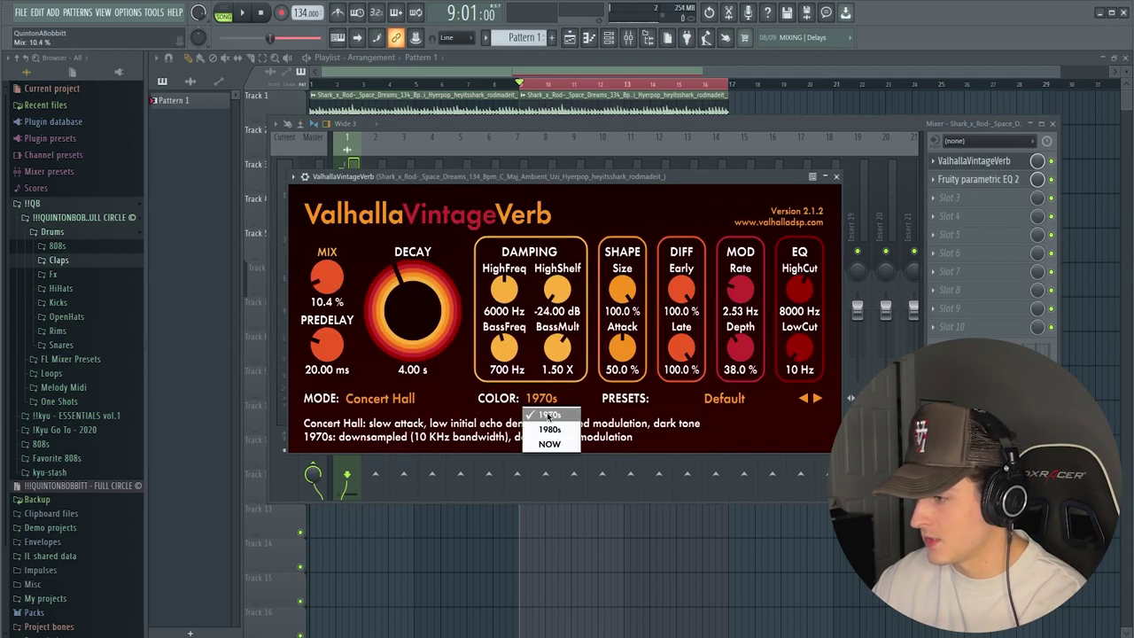
pyautogui.click(542, 440)
pyautogui.press('space')
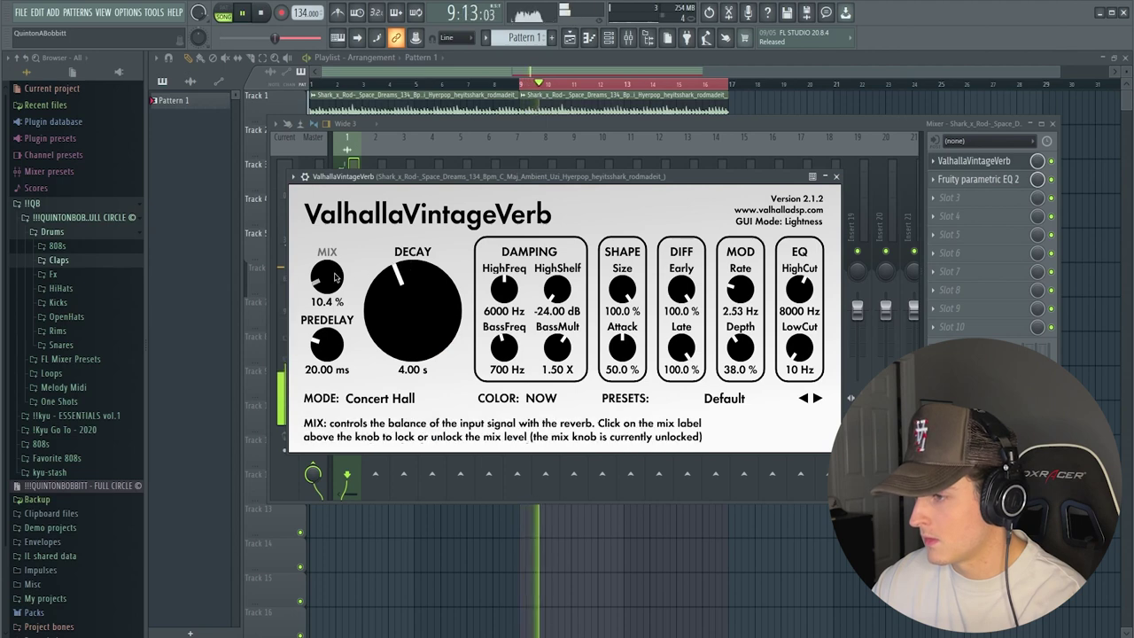
pyautogui.click(835, 177)
pyautogui.moveTo(974, 179); pyautogui.dragTo(972, 164)
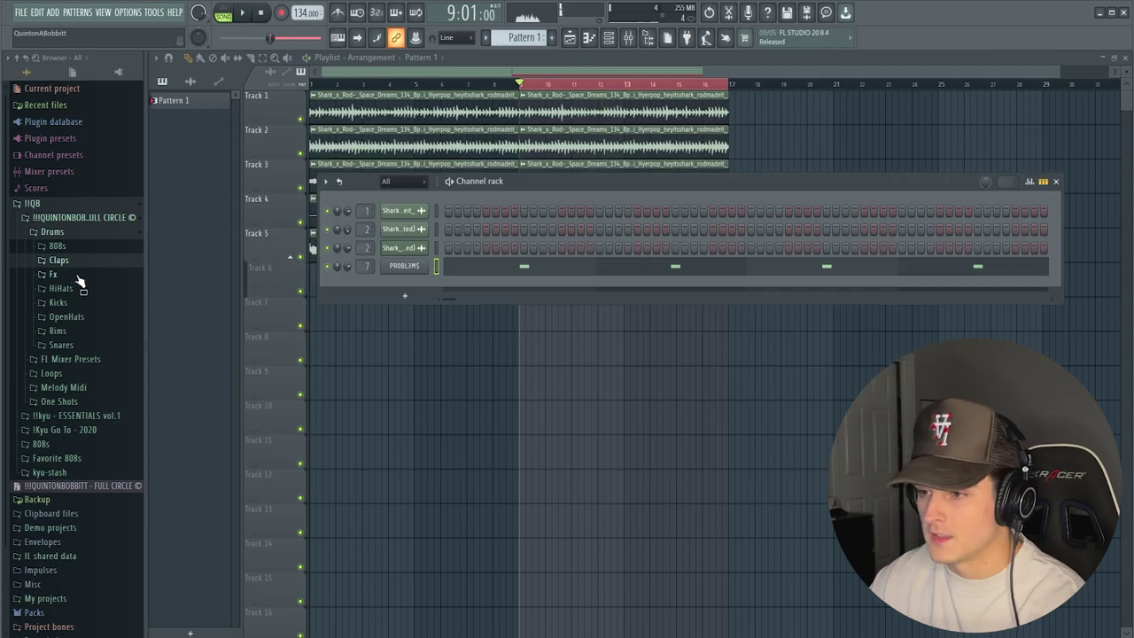
# - Add the DISTR0 hi-hat from the HiHats folder on every second step and route it to mixer insert 8
pyautogui.click(78, 288)
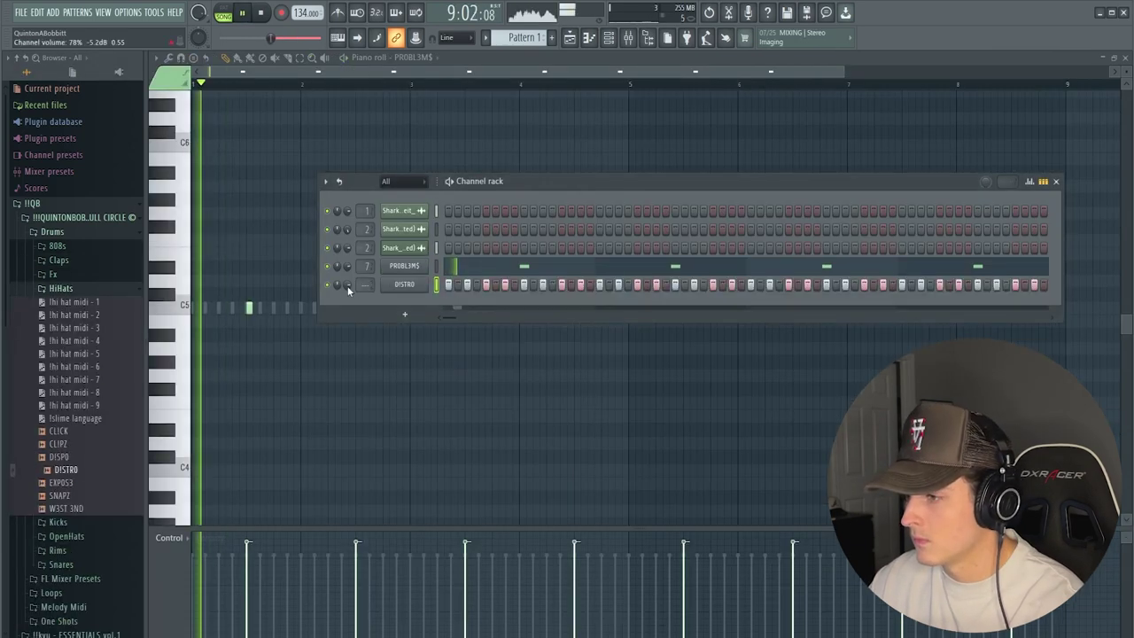
pyautogui.press('space')
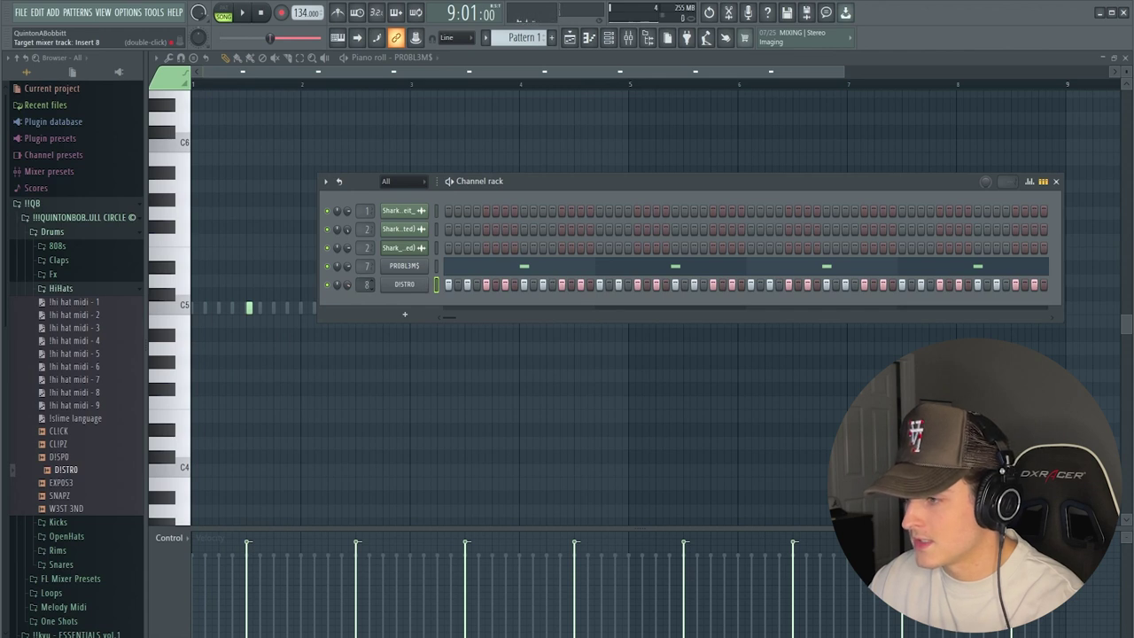
# - Load Fruity parametric EQ 2 on mixer insert 8 and roll off the hi-hat's low and extreme high frequencies
pyautogui.click(629, 39)
pyautogui.click(966, 160)
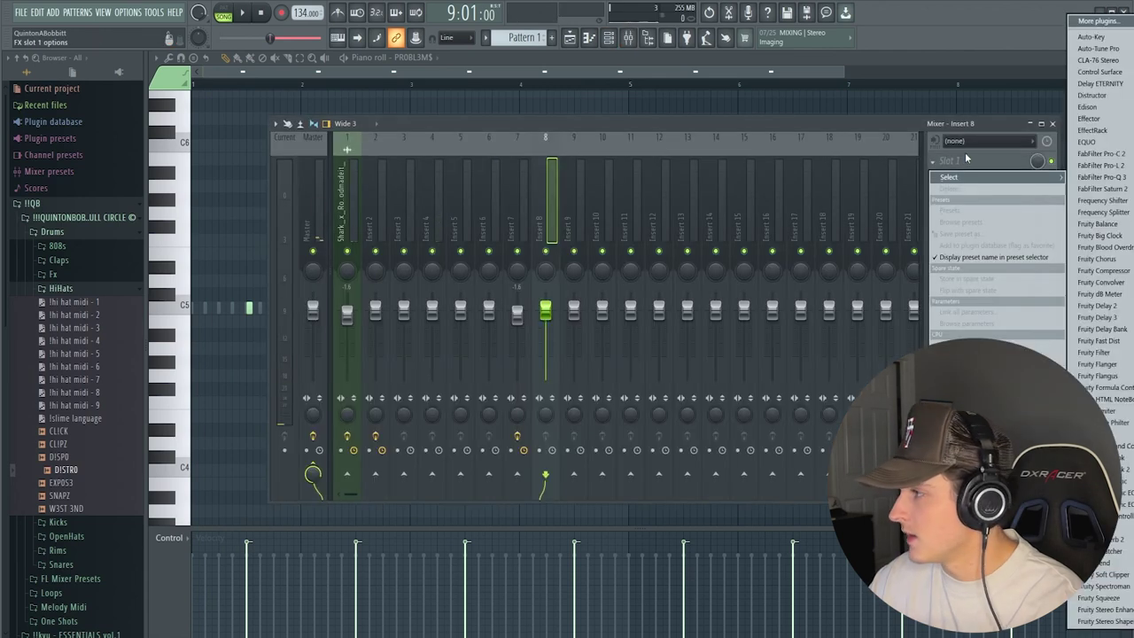
pyautogui.click(1107, 504)
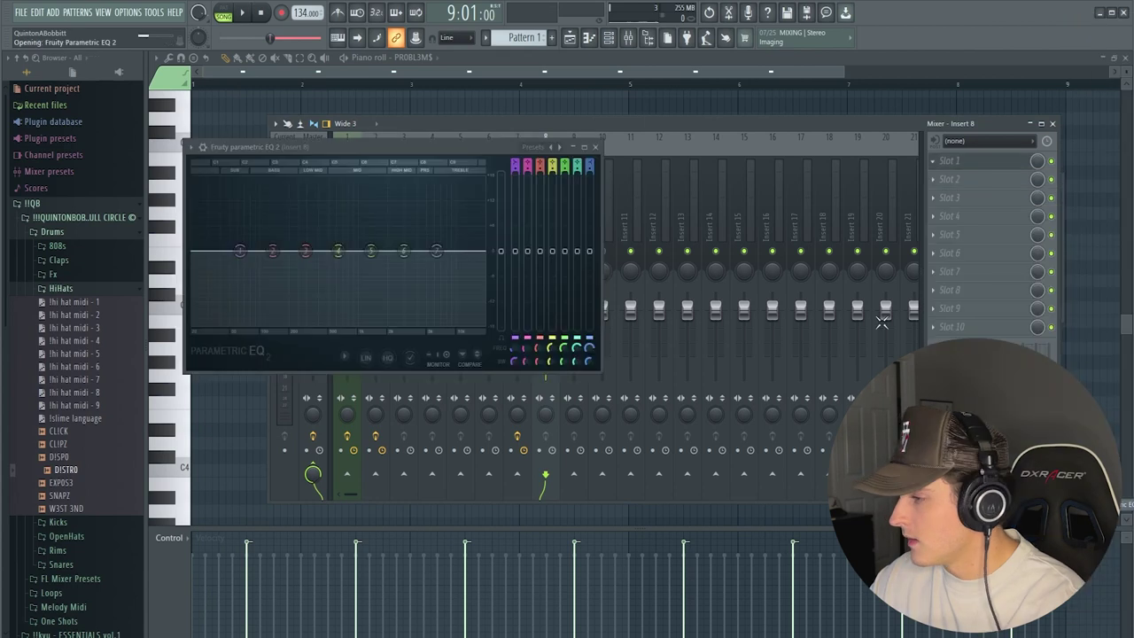
pyautogui.moveTo(240, 252); pyautogui.dragTo(291, 323)
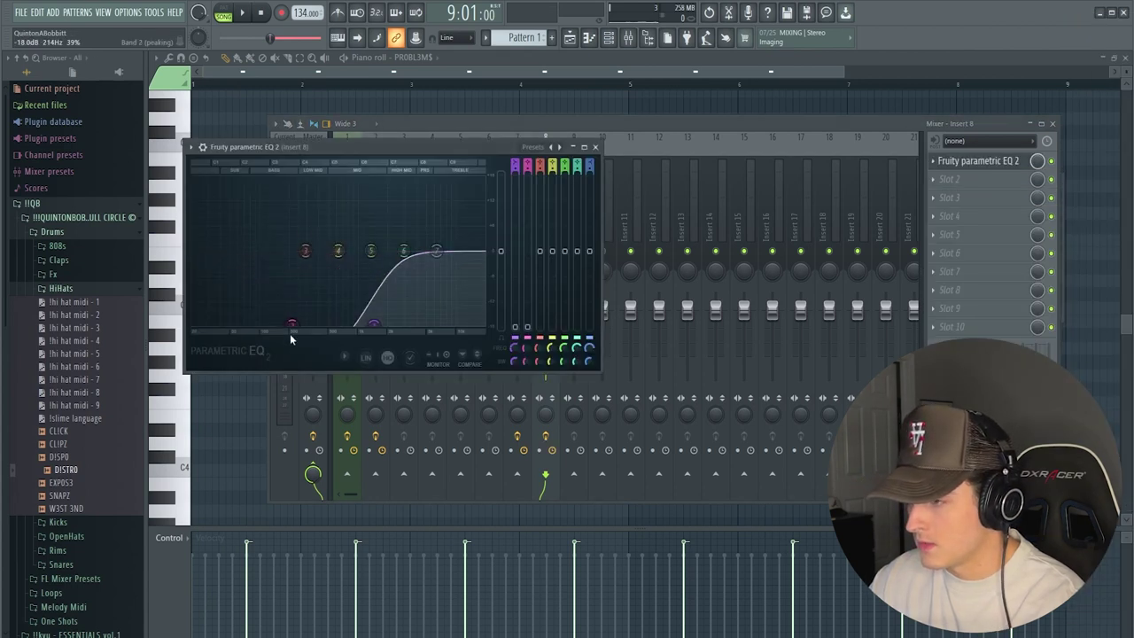
pyautogui.press('space')
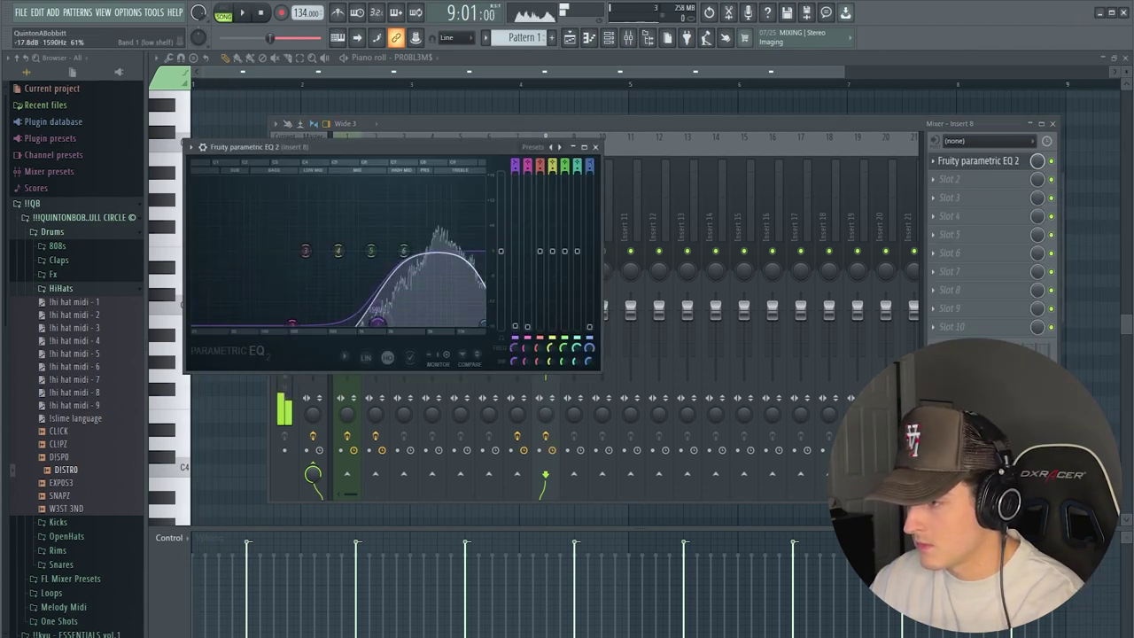
pyautogui.moveTo(305, 252); pyautogui.dragTo(304, 283)
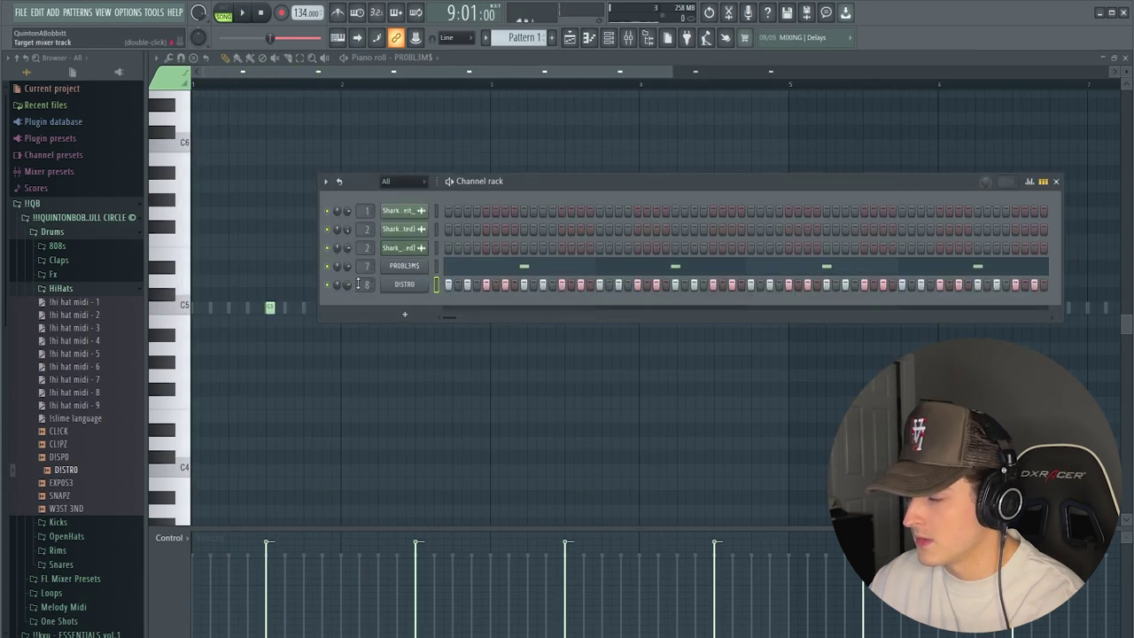
# - Set the DISTR0 hi-hat channel's fine time shift to 0:01 and close its settings
pyautogui.click(400, 284)
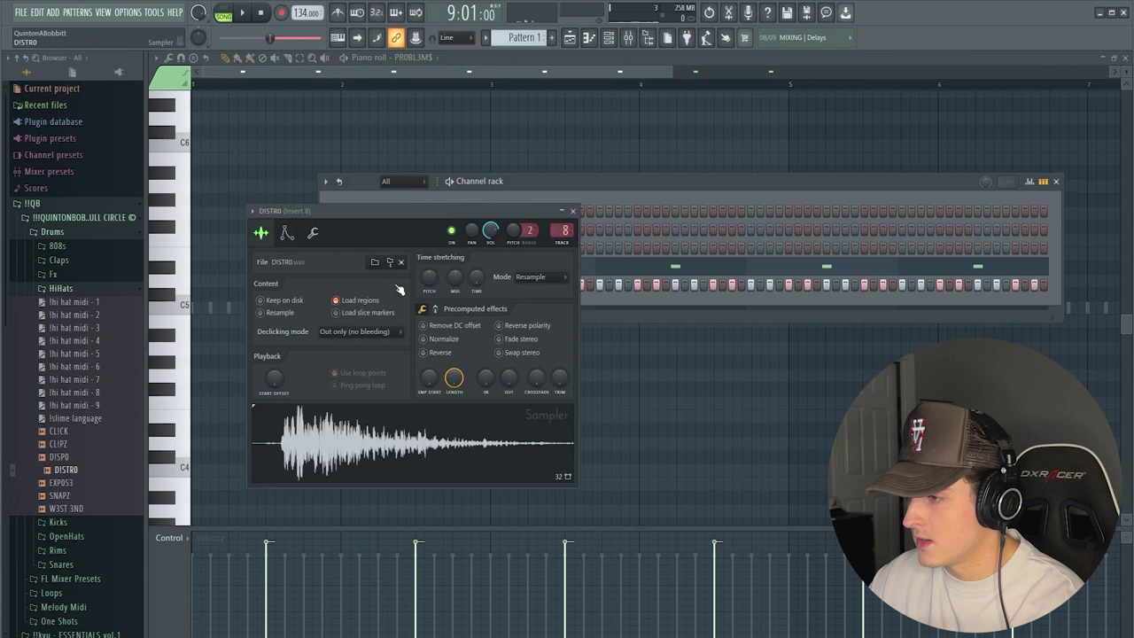
pyautogui.click(317, 235)
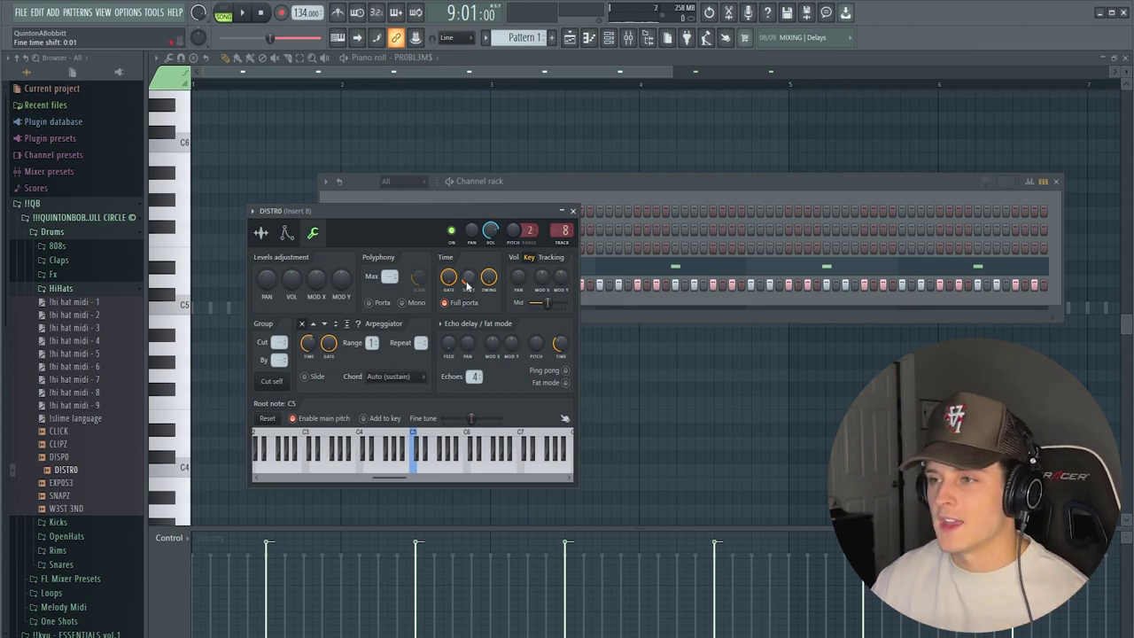
pyautogui.click(574, 211)
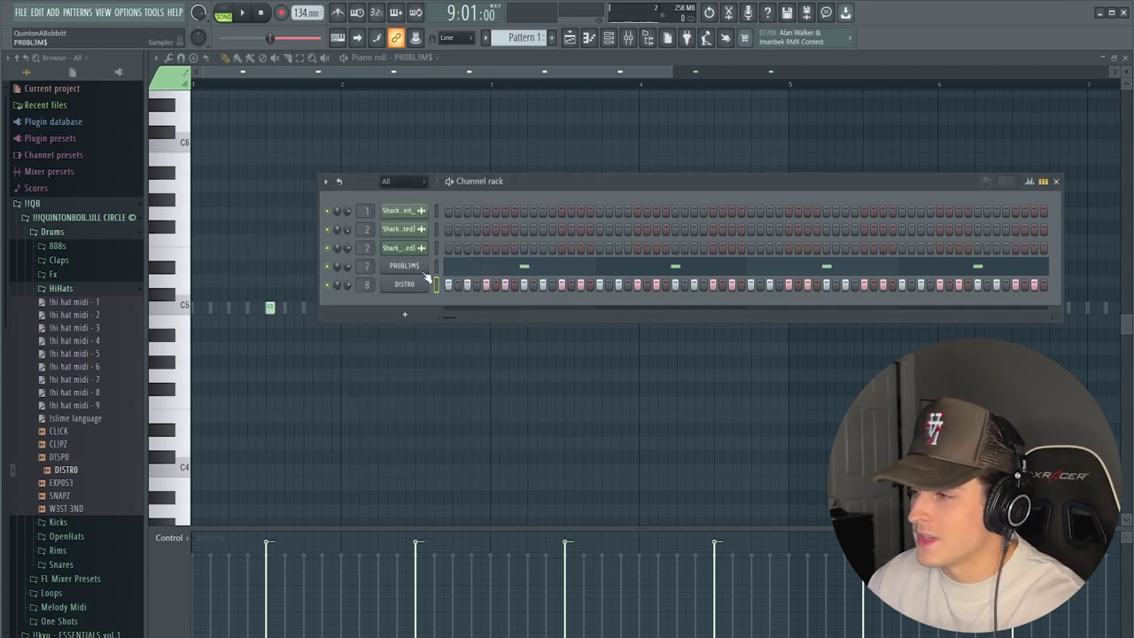
# - Convert the DISTR0 steps to piano roll notes, delete all but the first two, and lower the second note's velocity
pyautogui.rightClick(422, 282)
pyautogui.click(439, 286)
pyautogui.scroll(-3, 261, 86)
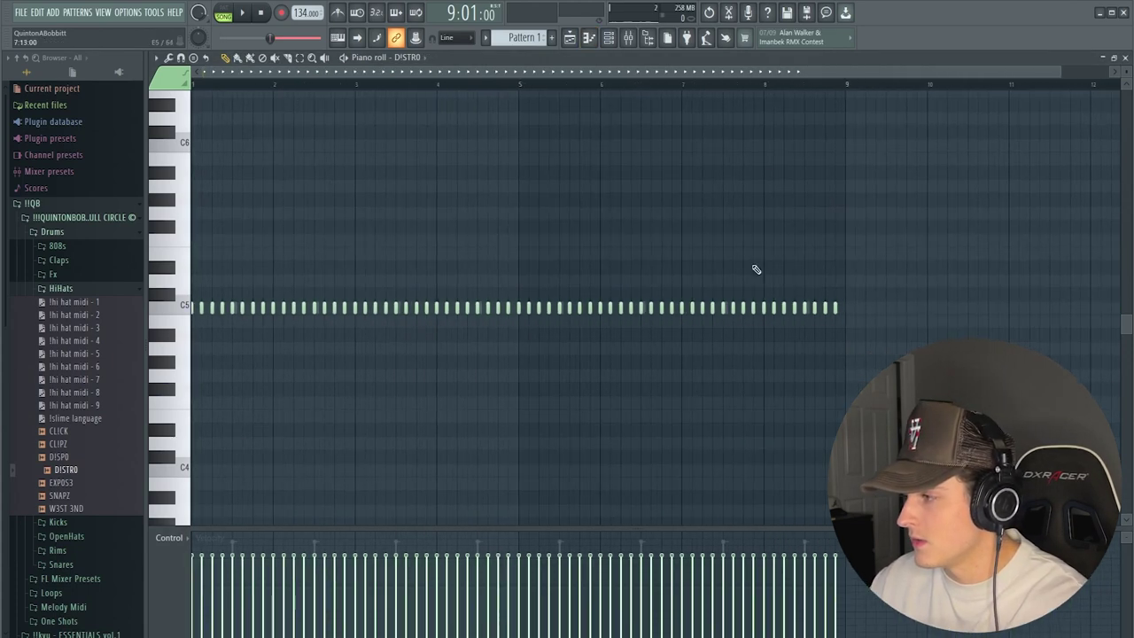
pyautogui.moveTo(900, 340); pyautogui.dragTo(214, 262)
pyautogui.press('Delete')
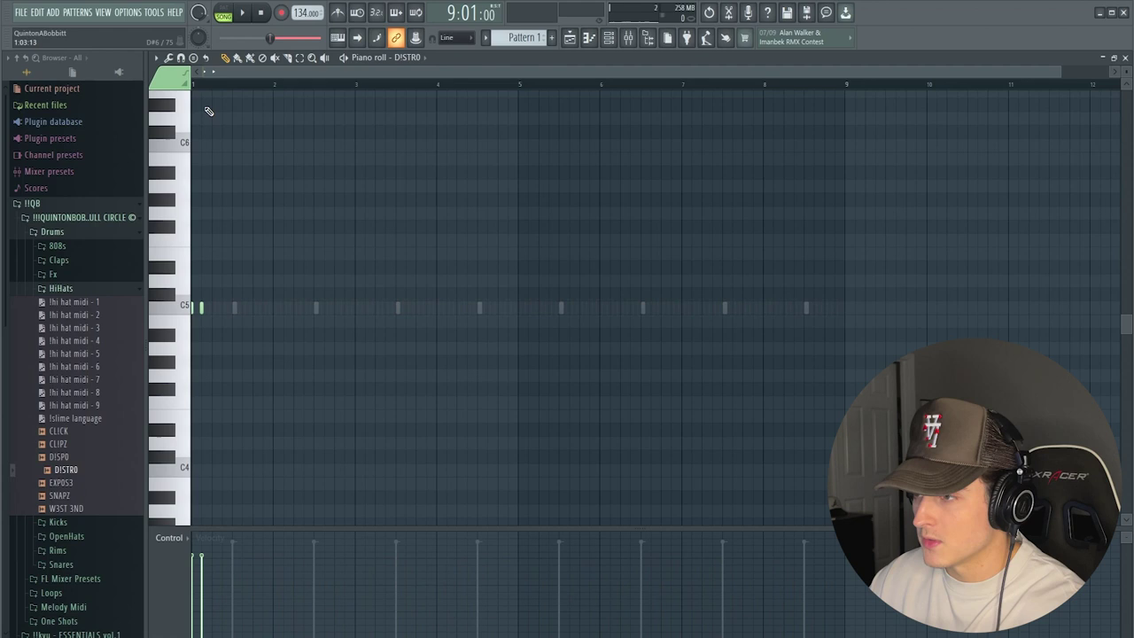
pyautogui.scroll(3, 220, 90)
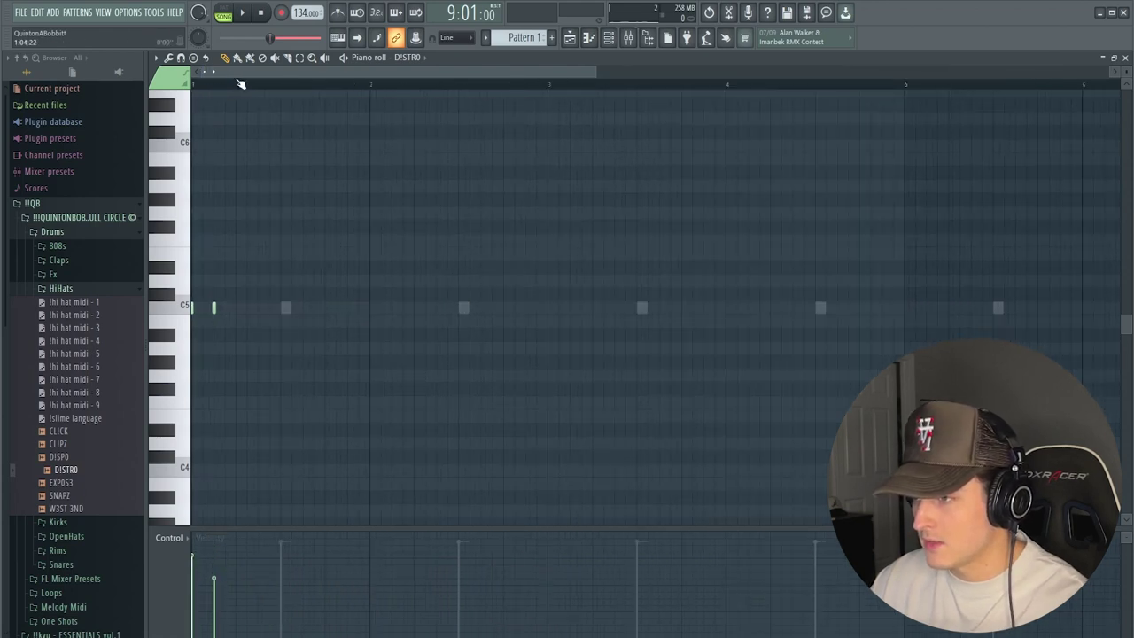
# - Select the quarter-bar span of the two hi-hat notes and duplicate it end to end to fill bars 1 to 4
pyautogui.moveTo(239, 83); pyautogui.dragTo(195, 84)
pyautogui.hotkey('ctrl', 'b')
pyautogui.hotkey('ctrl', 'b')
pyautogui.hotkey('ctrl', 'b')
pyautogui.hotkey('ctrl', 'b')
pyautogui.hotkey('ctrl', 'b')
pyautogui.hotkey('ctrl', 'b')
pyautogui.hotkey('ctrl', 'b')
pyautogui.hotkey('ctrl', 'b')
pyautogui.hotkey('ctrl', 'b')
pyautogui.hotkey('ctrl', 'b')
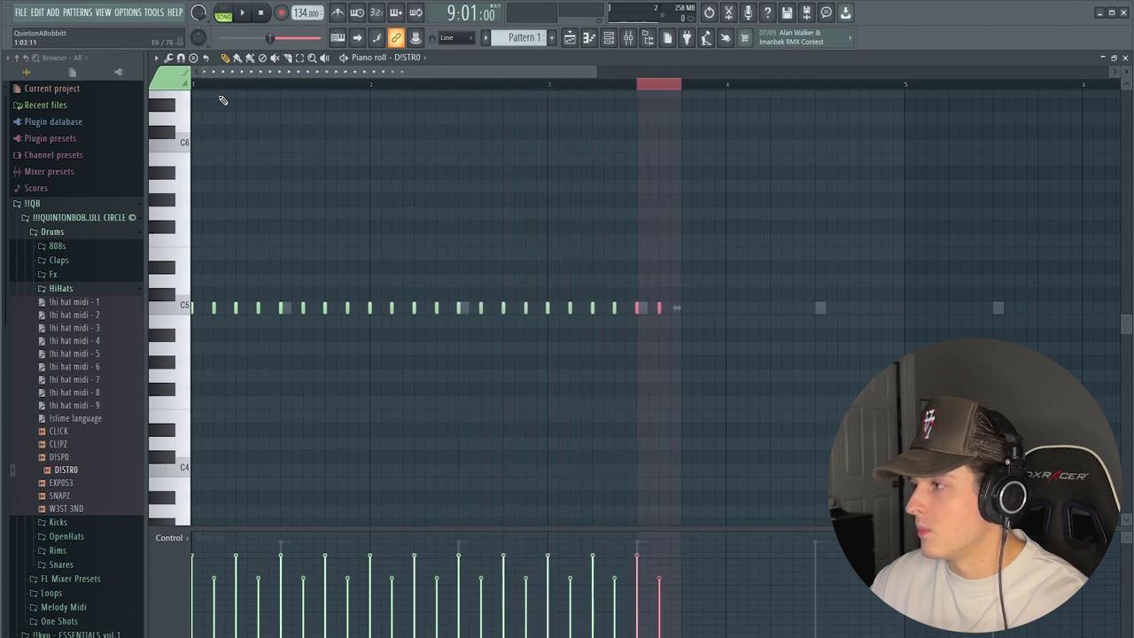
pyautogui.hotkey('ctrl', 'b')
pyautogui.hotkey('ctrl', 'b')
pyautogui.hotkey('ctrl', 'b')
pyautogui.hotkey('ctrl', 'b')
pyautogui.hotkey('ctrl', 'b')
pyautogui.hotkey('ctrl', 'd')
# - Play the hi-hat pattern with the loop and open Fruity Reeverb 2 on mixer insert 8
pyautogui.scroll(-2, 243, 87)
pyautogui.press('space')
pyautogui.scroll(3, 244, 86)
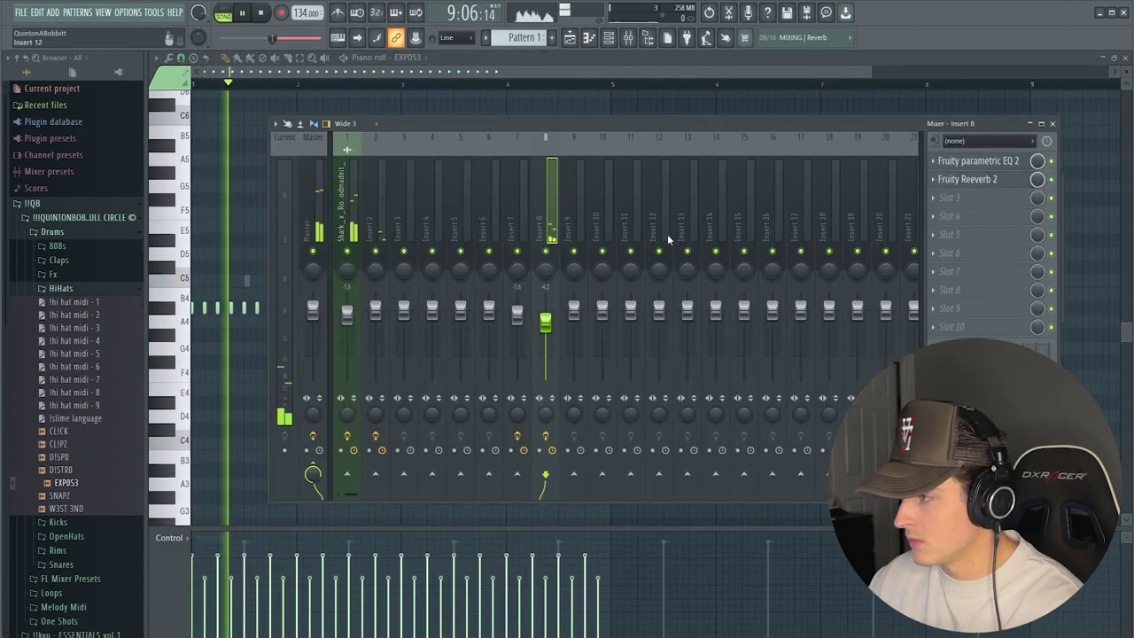
pyautogui.click(999, 181)
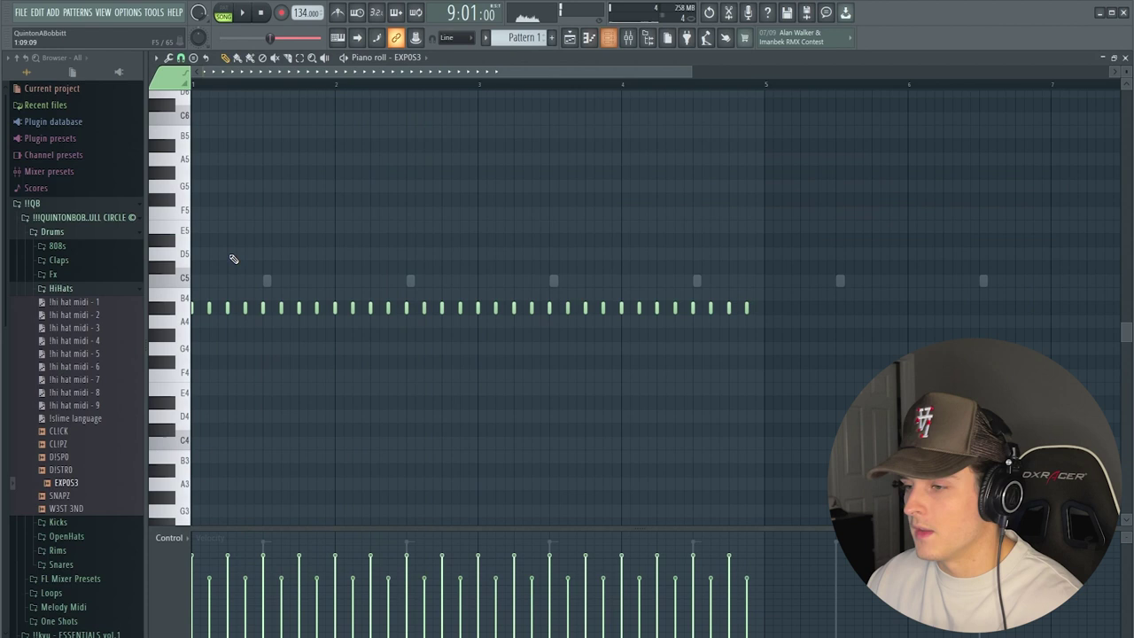
# - Collapse the HiHats folder and add the D3ATHRACE 808 from the 808s folder to the Channel rack above the clap
pyautogui.click(82, 288)
pyautogui.click(70, 234)
pyautogui.click(70, 235)
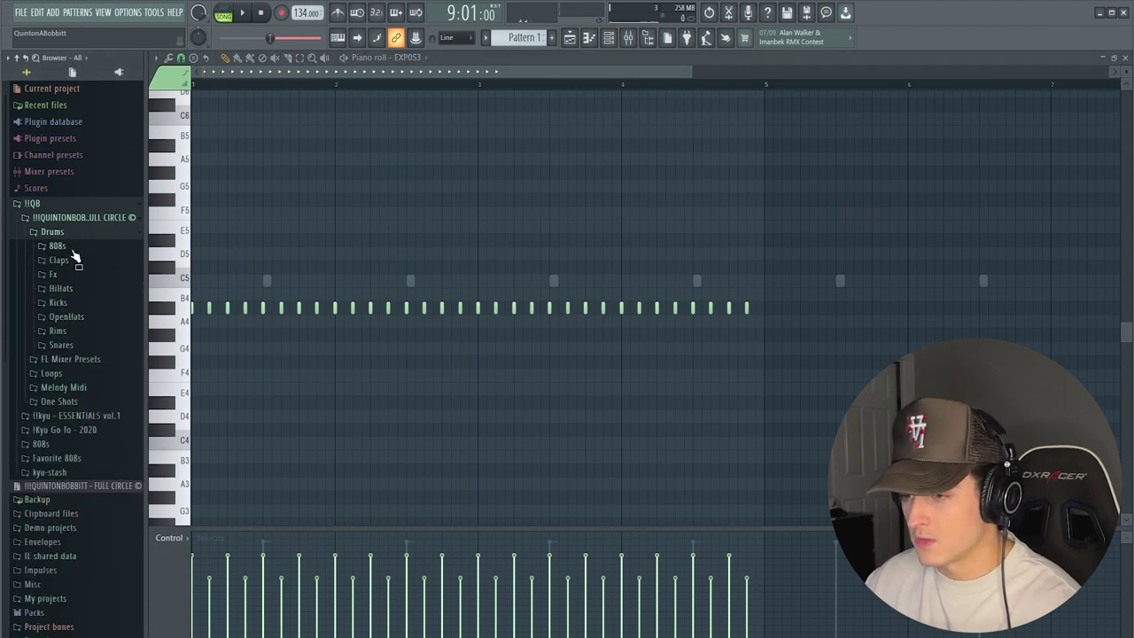
pyautogui.click(73, 248)
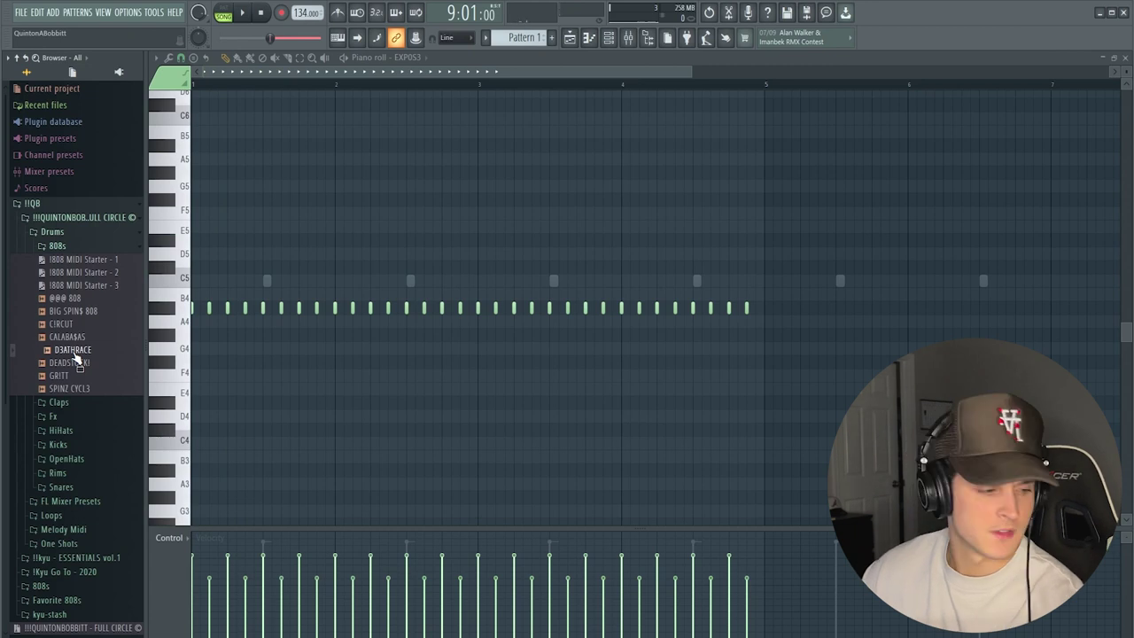
pyautogui.press('F6')
pyautogui.moveTo(76, 354); pyautogui.dragTo(408, 266)
pyautogui.rightClick(428, 263)
pyautogui.click(469, 346)
# - Trim the loud opening of the D3ATHRACE sample, enable its volume envelope with no attack, audition it, and close its settings
pyautogui.click(394, 266)
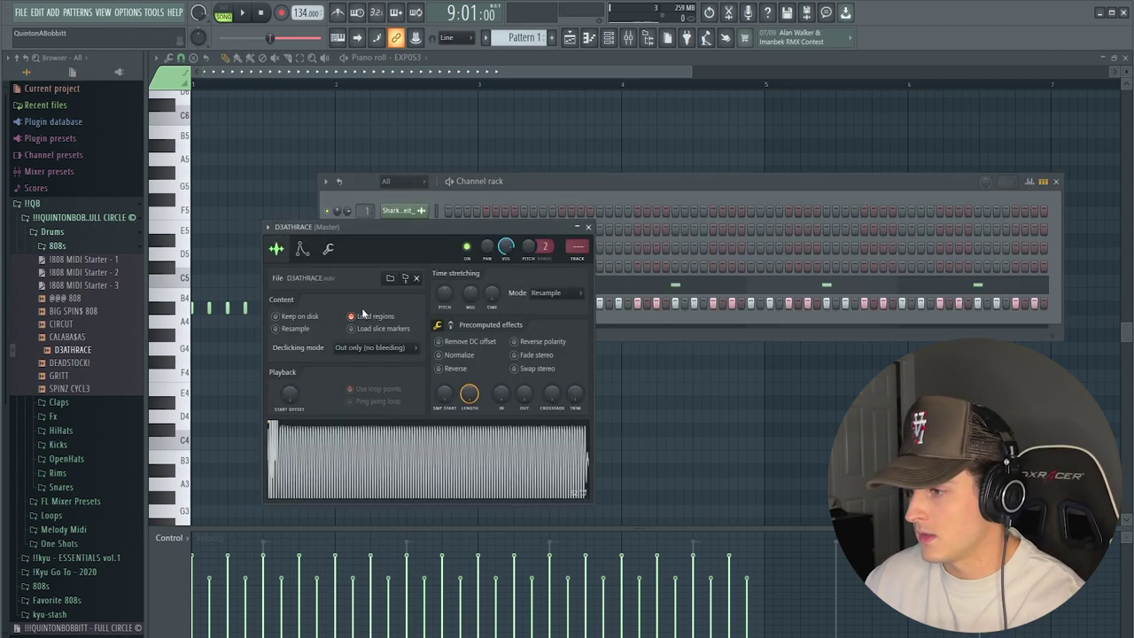
pyautogui.moveTo(341, 227); pyautogui.dragTo(341, 166)
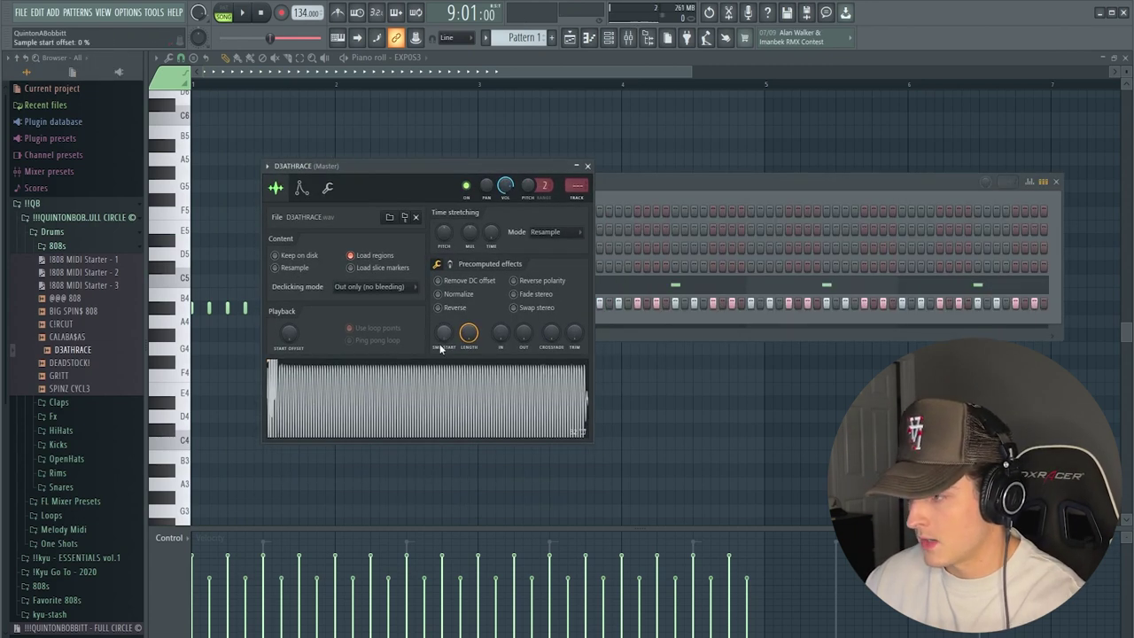
pyautogui.moveTo(288, 333); pyautogui.dragTo(288, 324)
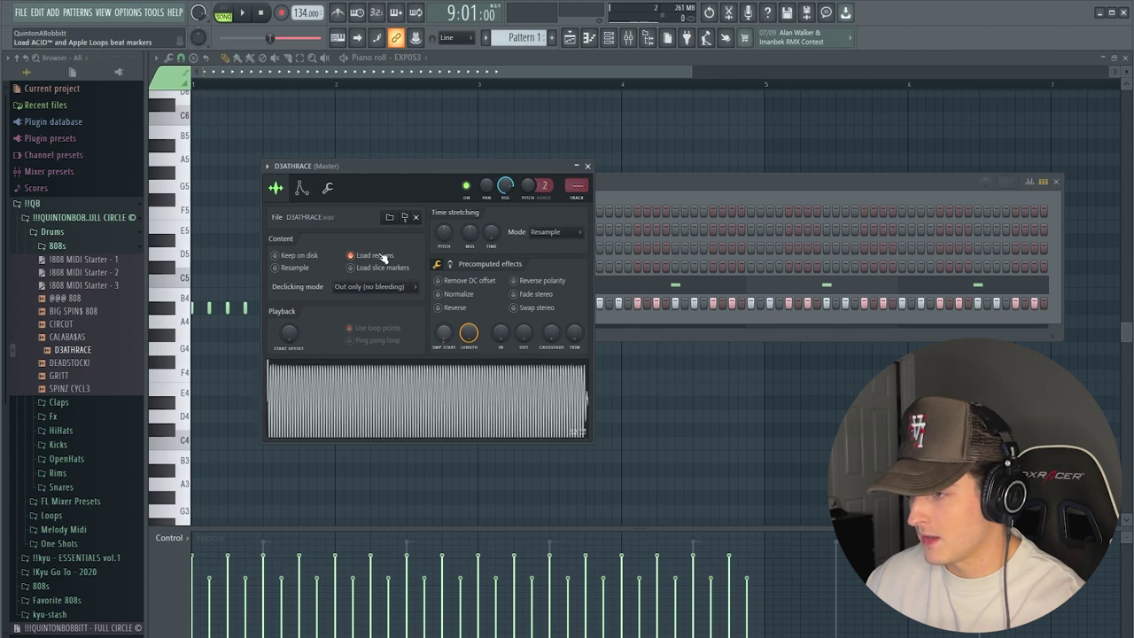
pyautogui.click(301, 188)
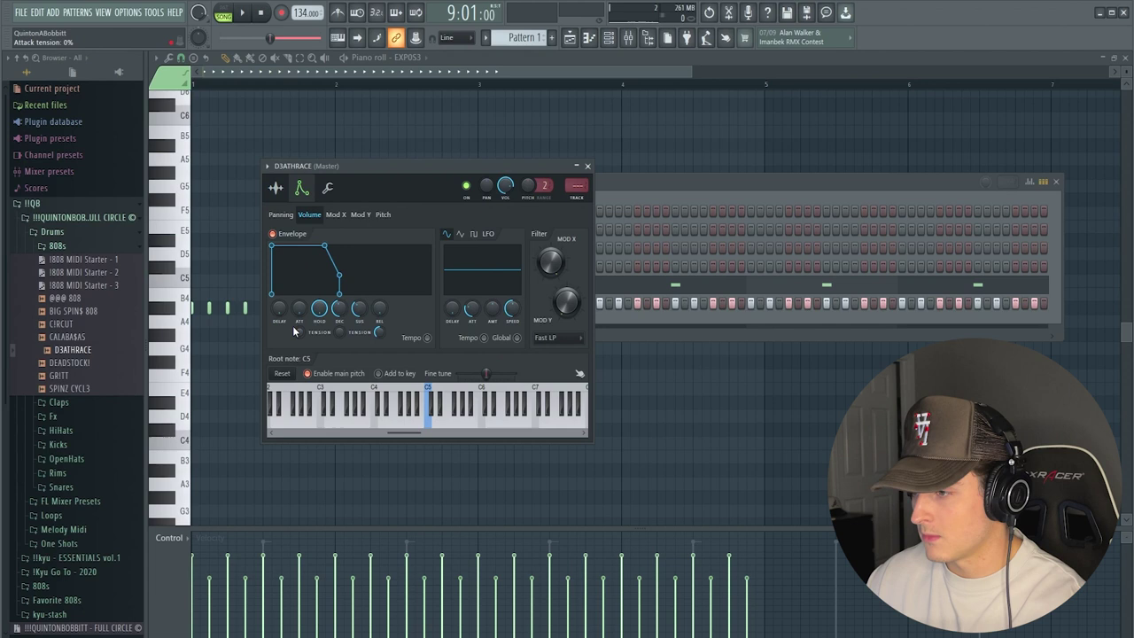
pyautogui.click(276, 189)
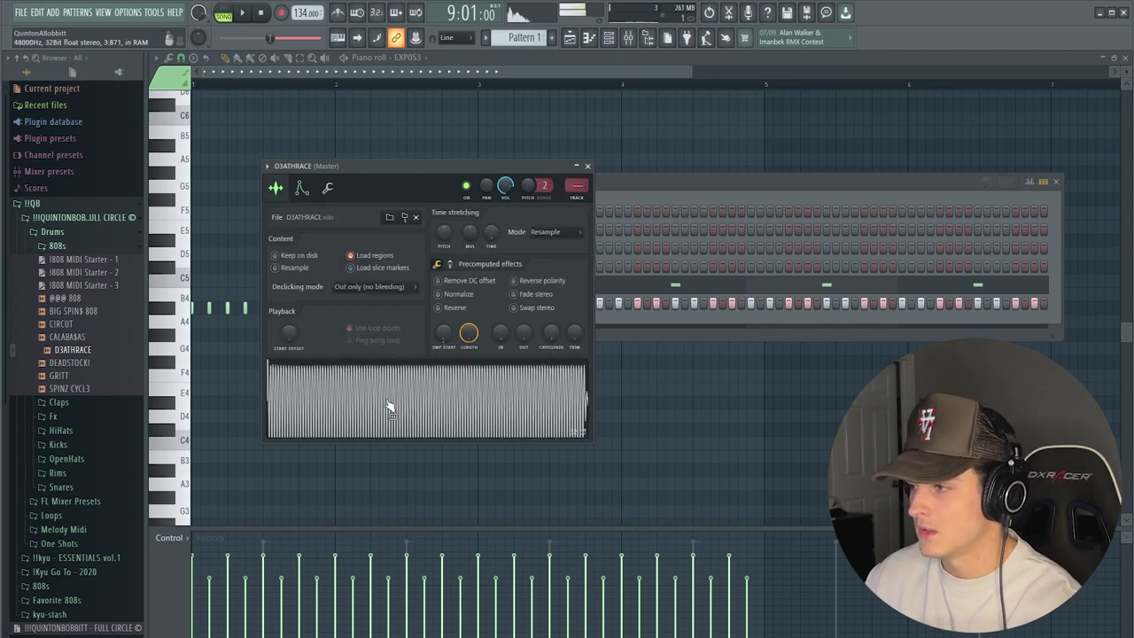
pyautogui.press('Escape')
pyautogui.click(387, 270)
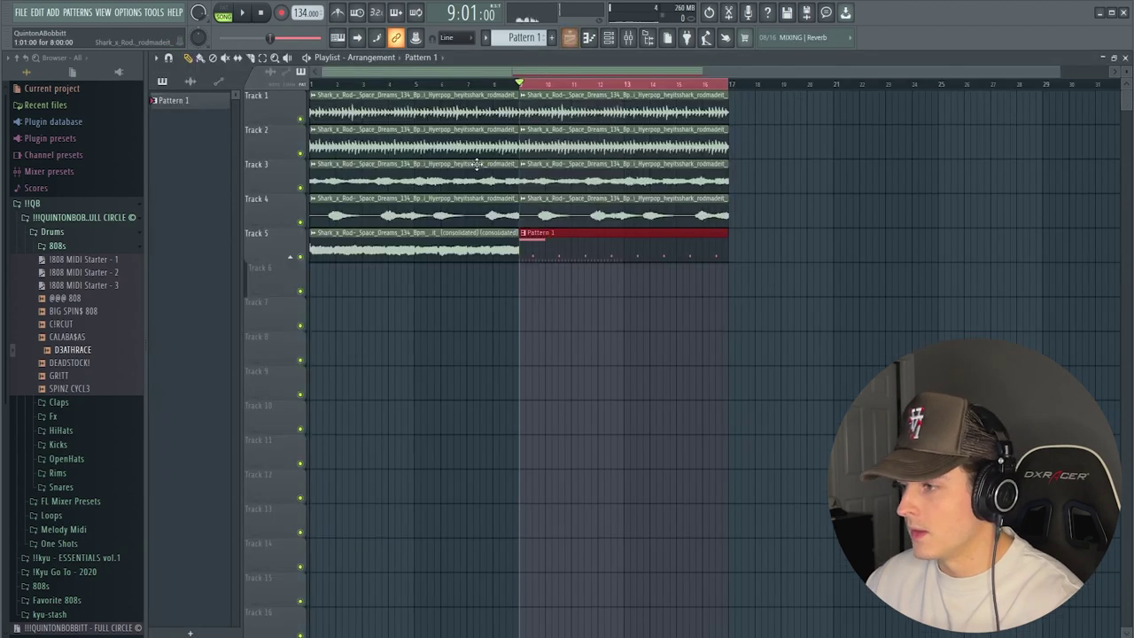
# - Open the consolidated loop clip from its channel settings in the audio editor
pyautogui.rightClick(357, 400)
pyautogui.click(394, 456)
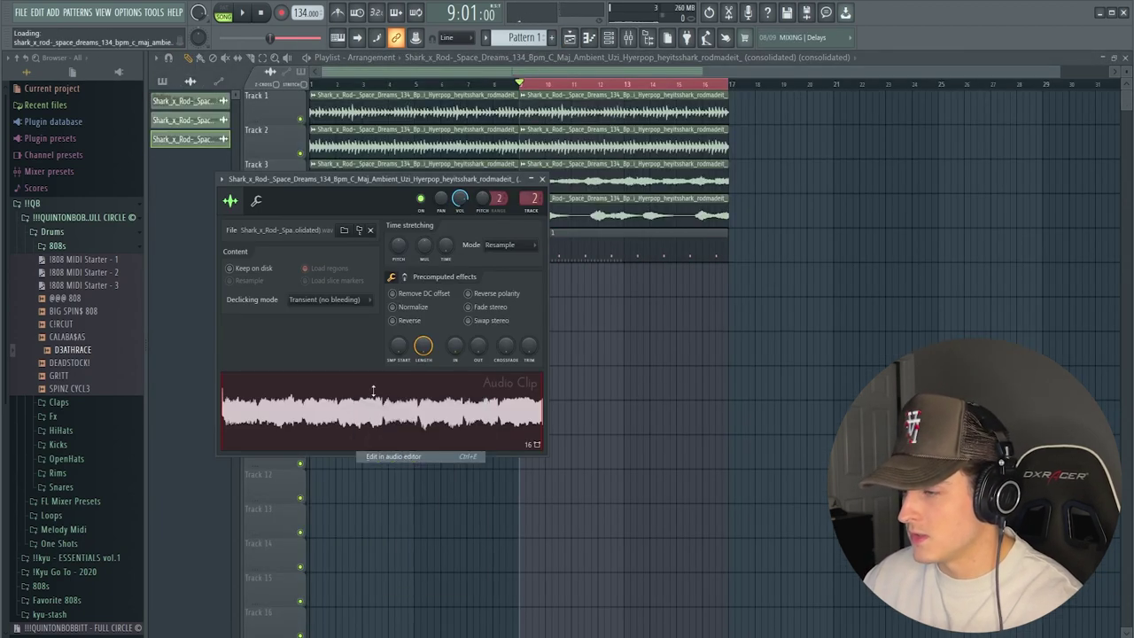
pyautogui.click(270, 200)
# - Place one-bar 808 notes at G5, B4, A4 and F#5 across bars 1 to 4 of D3ATHRACE and play them
pyautogui.click(322, 376)
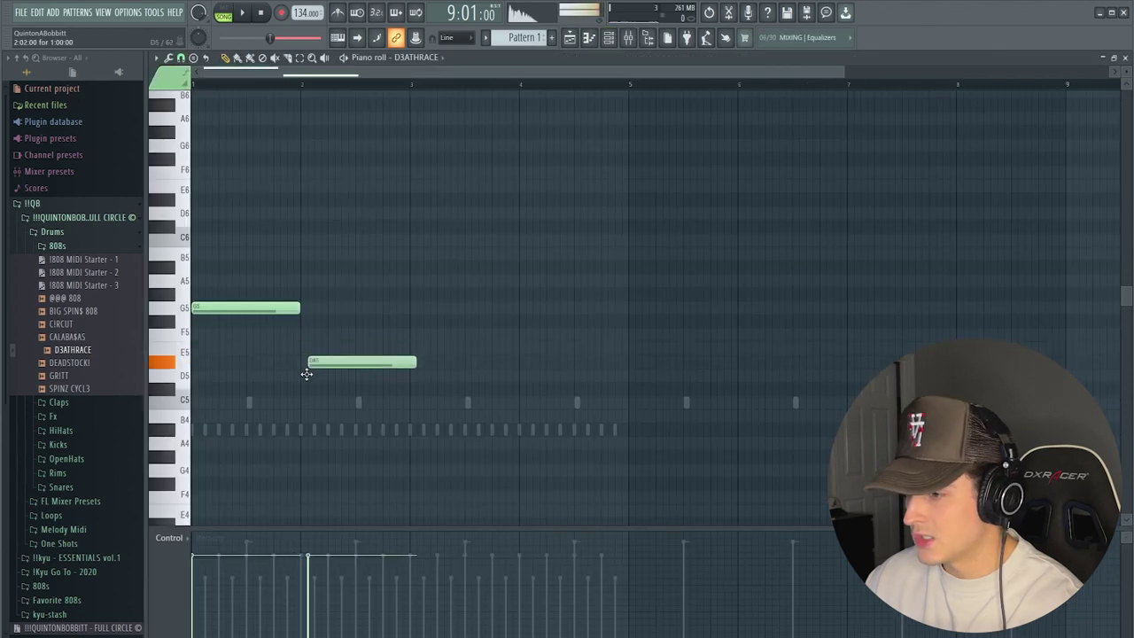
pyautogui.moveTo(304, 372); pyautogui.dragTo(305, 428)
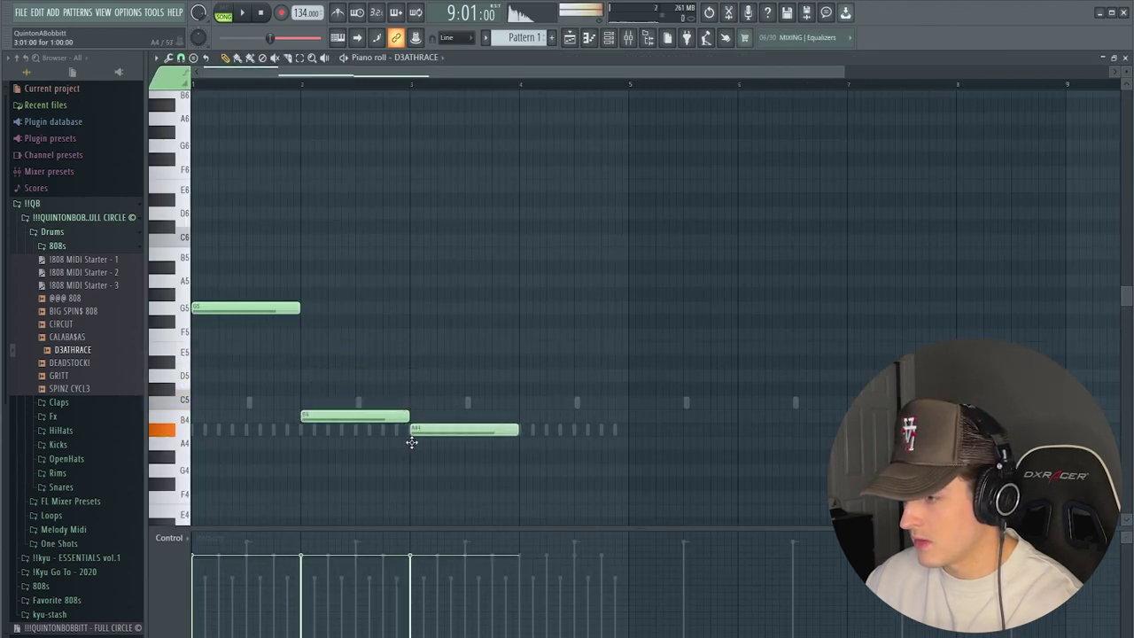
pyautogui.moveTo(510, 390); pyautogui.dragTo(515, 328)
pyautogui.press('space')
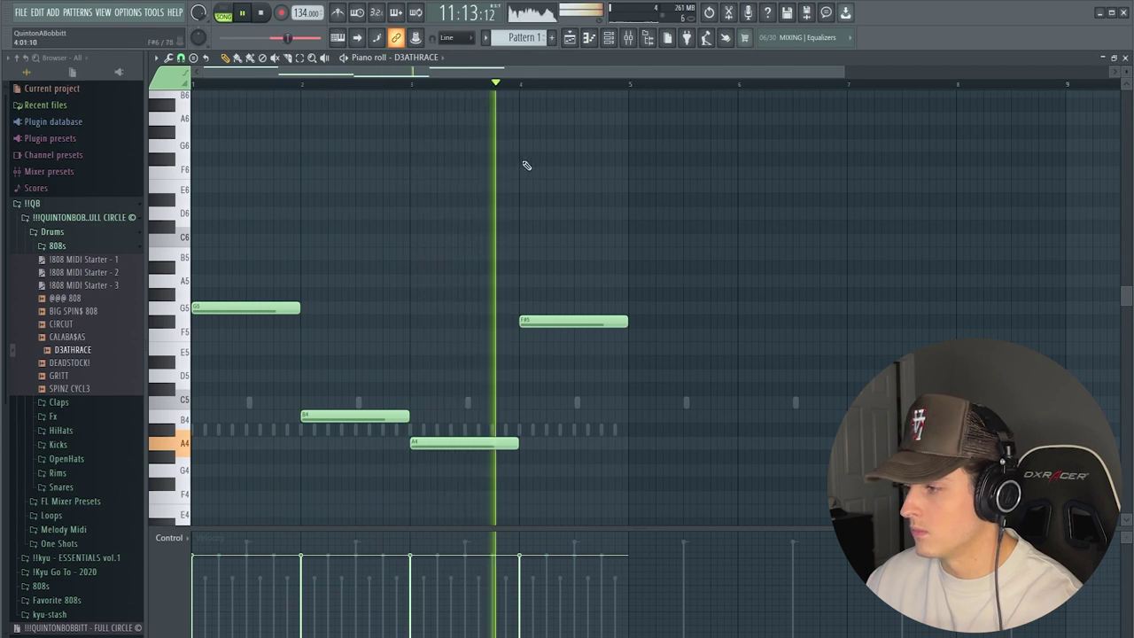
# - Rework the 808 rhythm by shortening the G5 and A4 notes, shifting B4 and F#5 earlier, and adding a short B4 before bar 3
pyautogui.scroll(2, 549, 92)
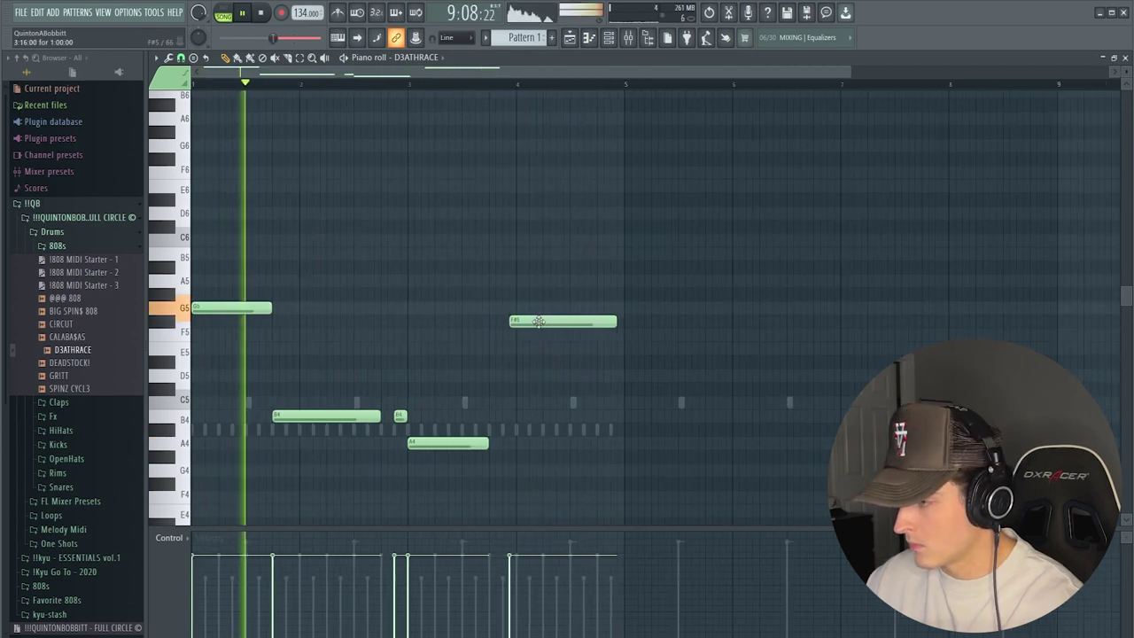
pyautogui.moveTo(539, 321); pyautogui.dragTo(519, 323)
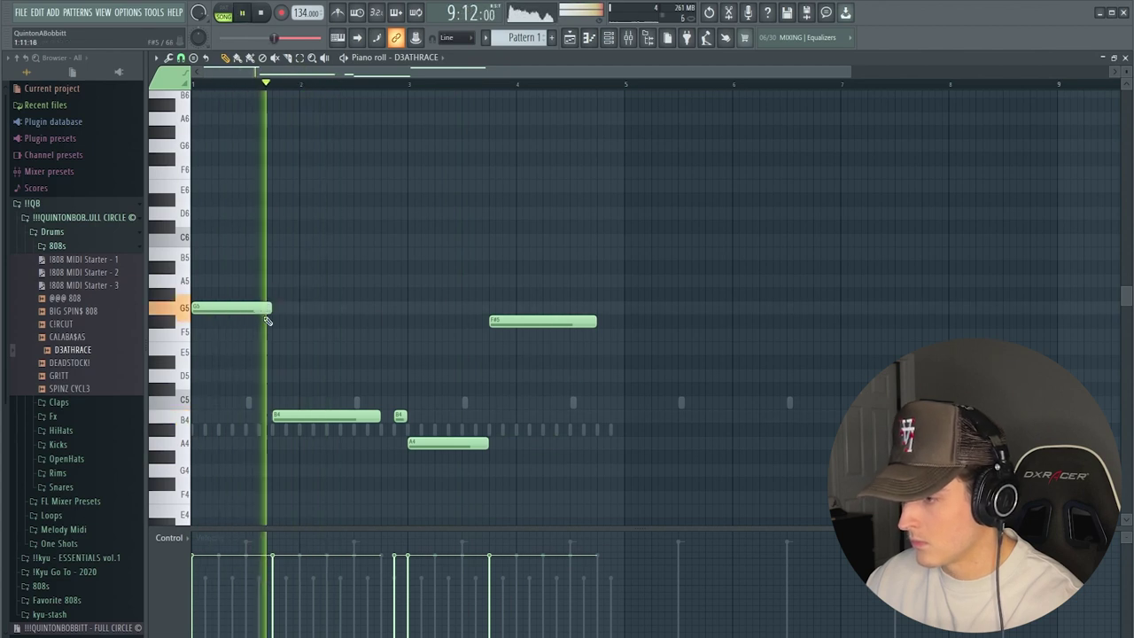
pyautogui.scroll(2, 486, 85)
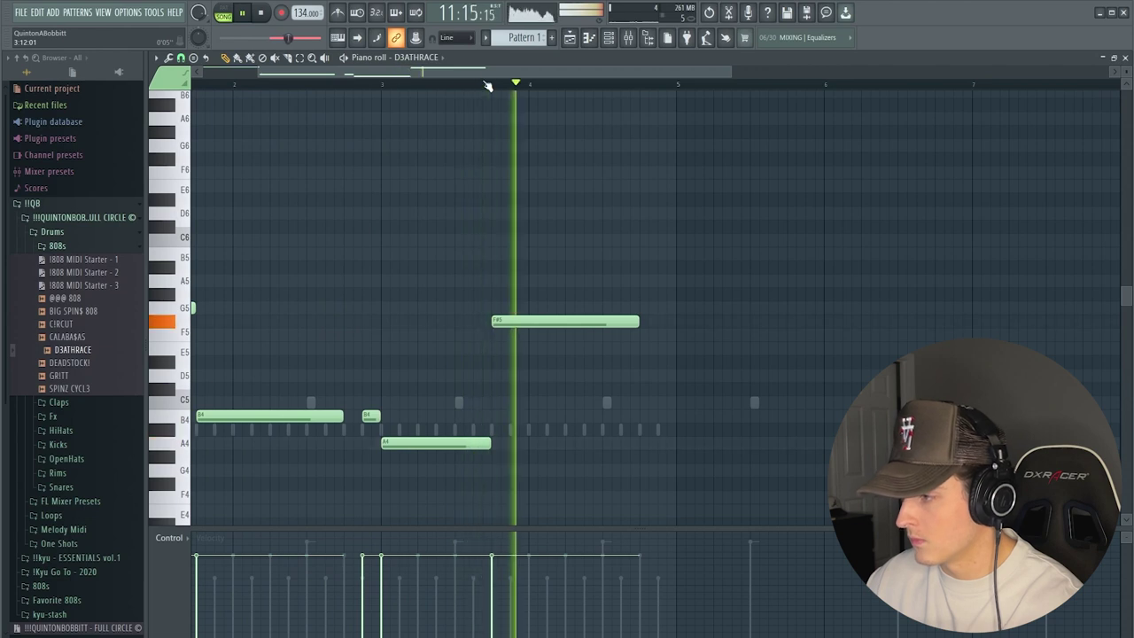
pyautogui.scroll(-2, 486, 85)
pyautogui.press('space')
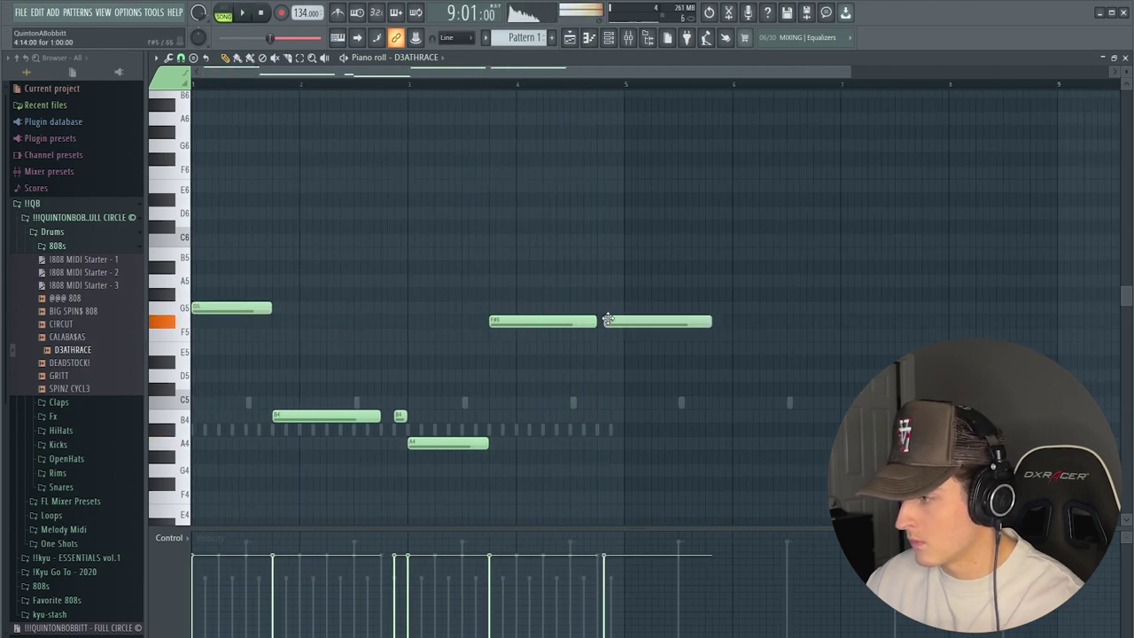
# - Add a short F#5 808 note at the end of bar 4, play the bassline and open the mixer
pyautogui.moveTo(608, 318); pyautogui.dragTo(615, 320)
pyautogui.press('space')
pyautogui.moveTo(713, 320); pyautogui.dragTo(627, 330)
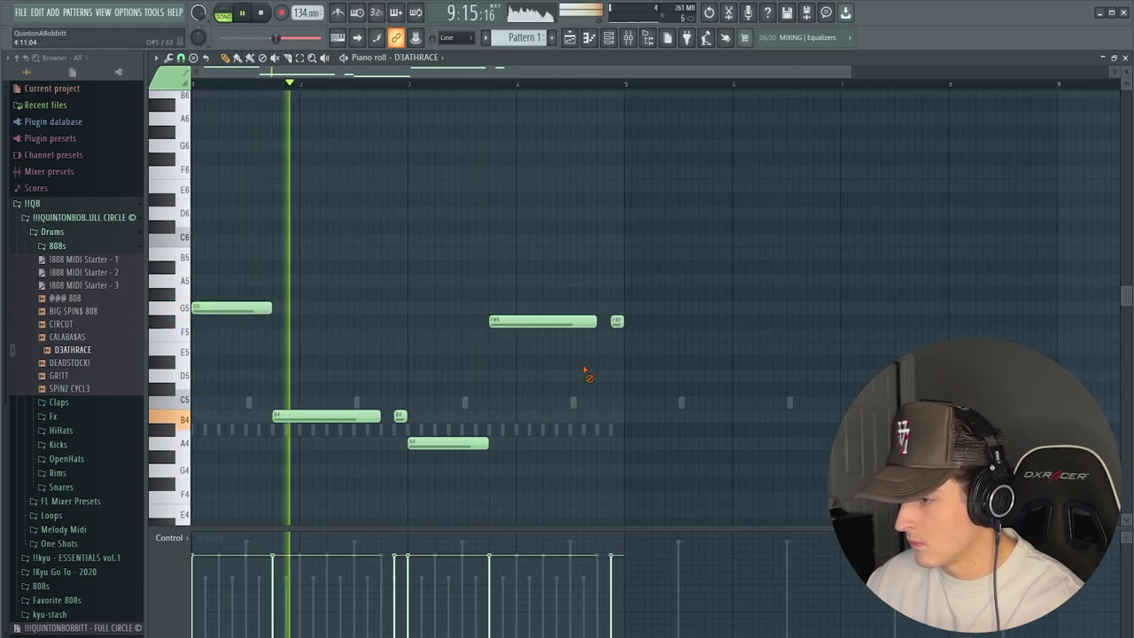
pyautogui.scroll(-1, 425, 85)
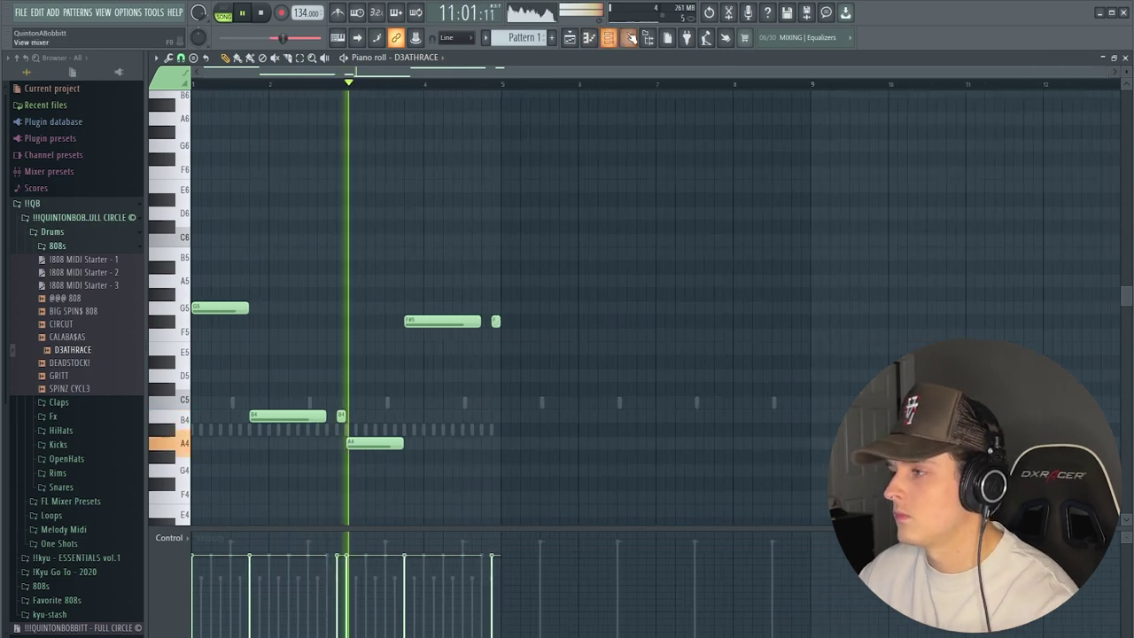
pyautogui.click(629, 38)
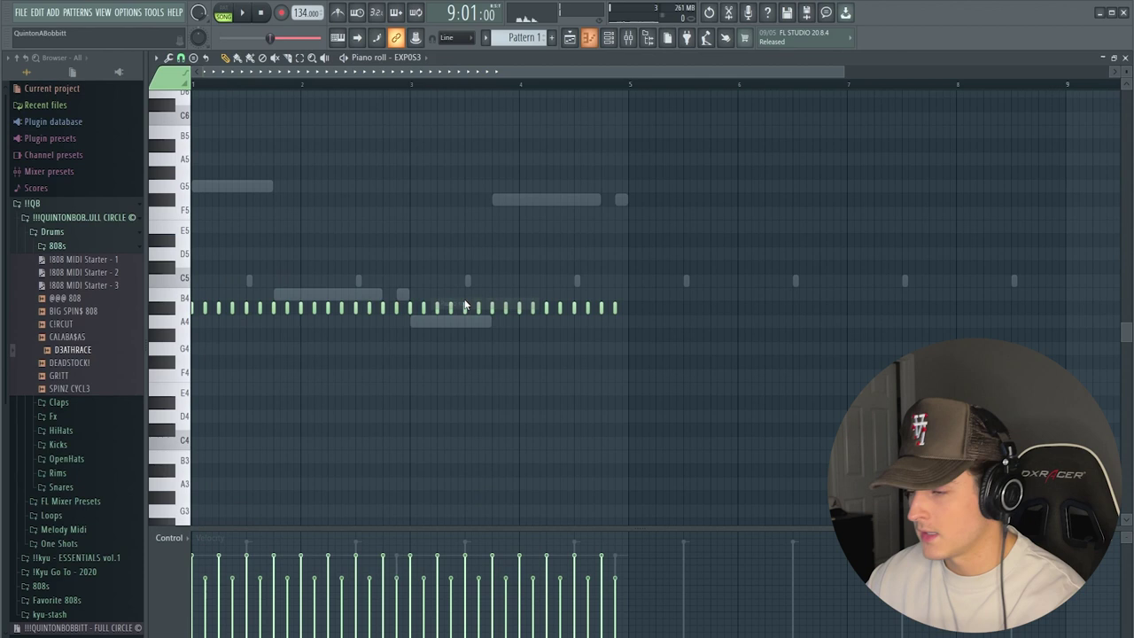
# - Raise the EXP0S3 hi-hat notes to B4 and try the sample's precomputed effects during playback
pyautogui.scroll(1, 464, 306)
pyautogui.click(603, 39)
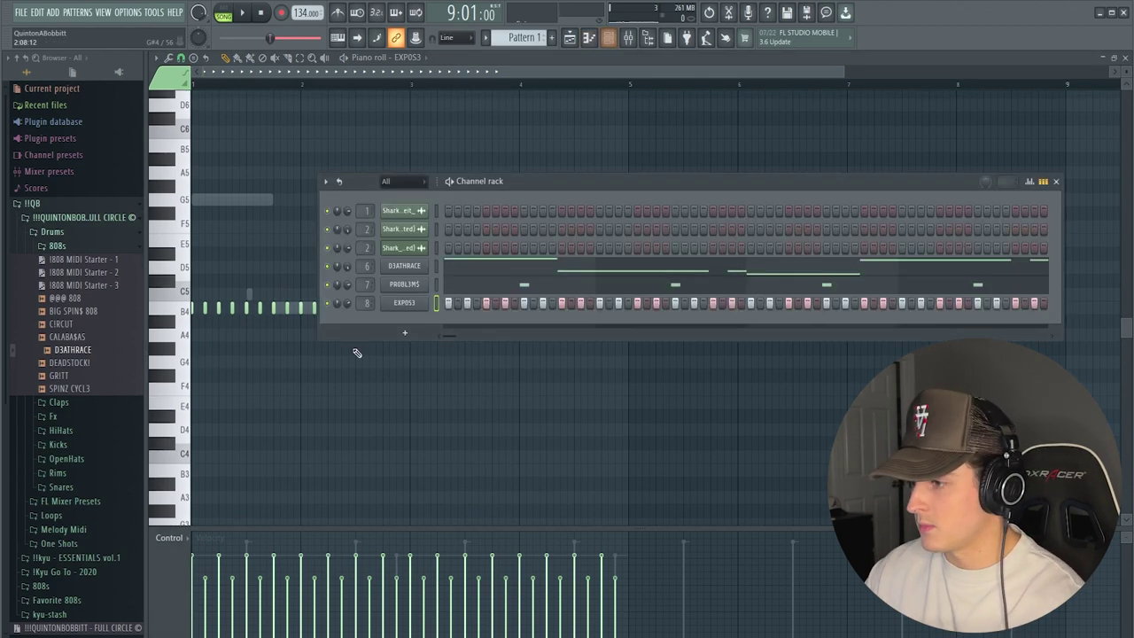
pyautogui.click(401, 304)
pyautogui.click(260, 232)
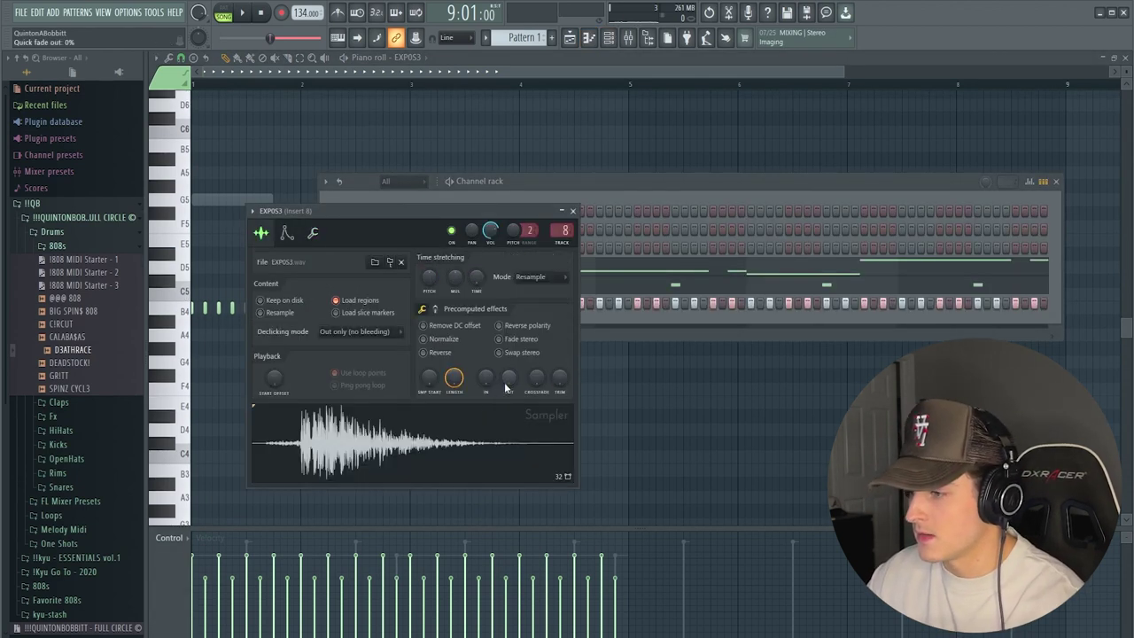
pyautogui.click(435, 309)
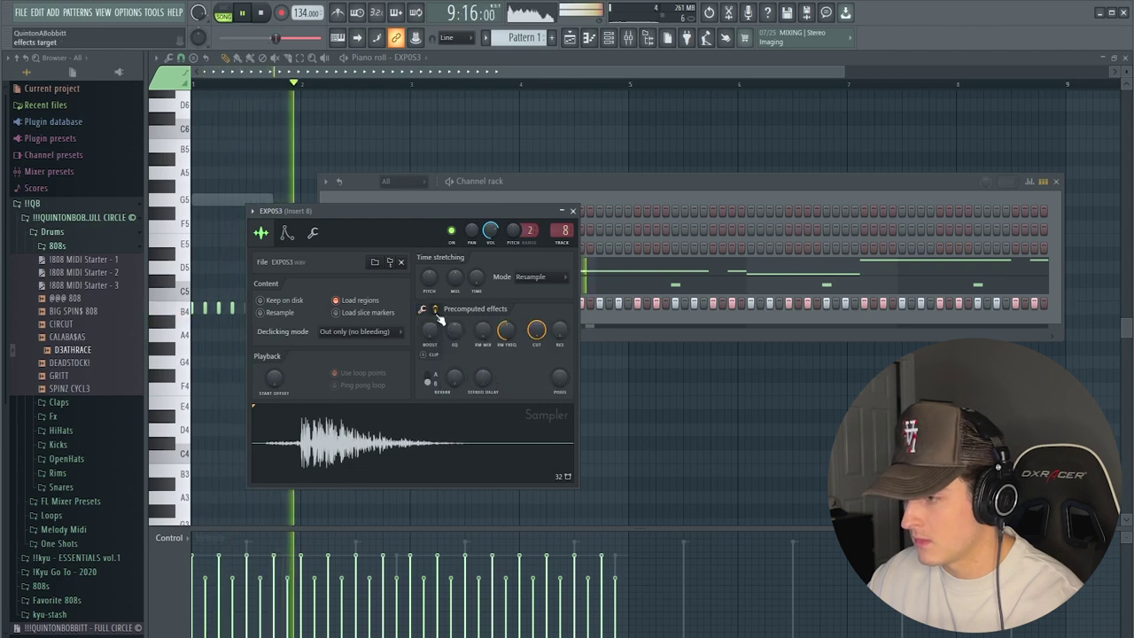
pyautogui.press('space')
pyautogui.press('space')
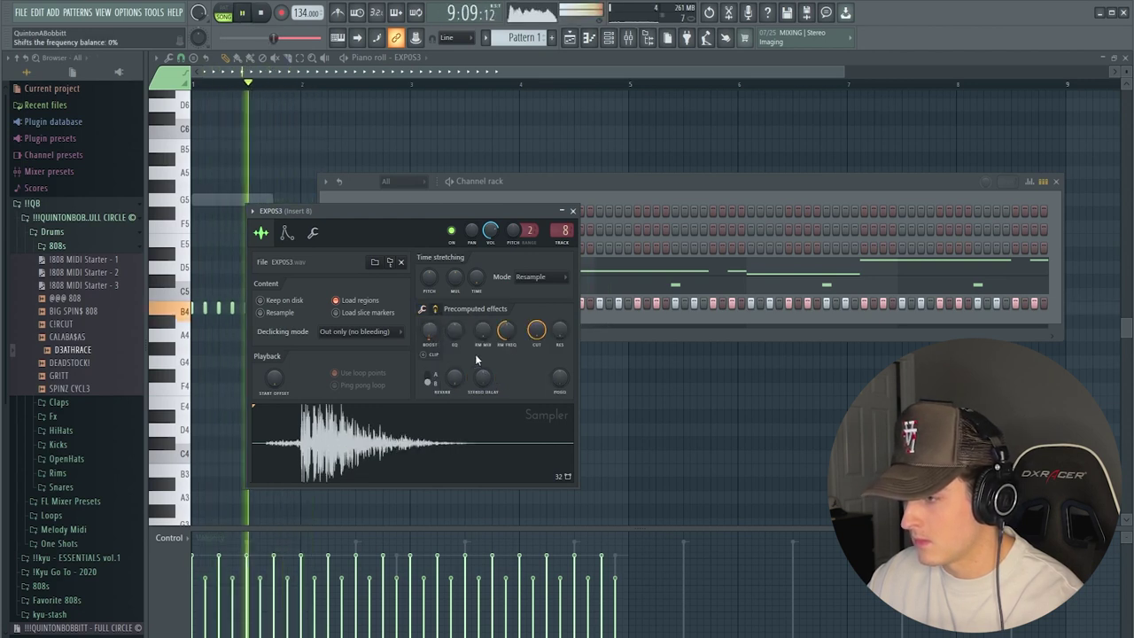
pyautogui.click(425, 309)
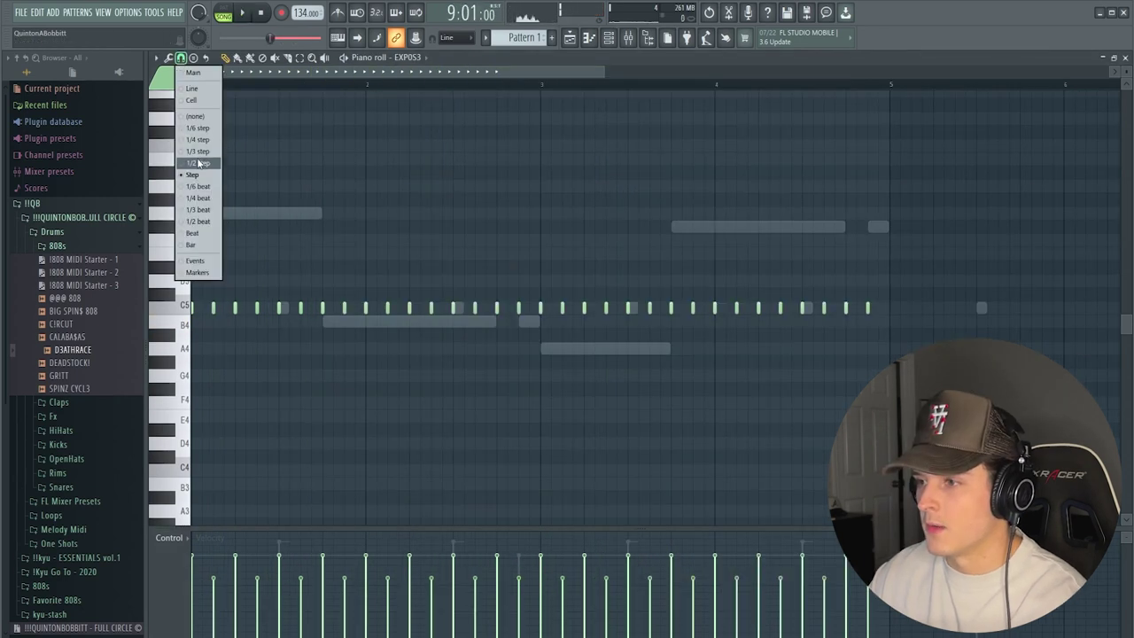
# - Add a 1/3-step hi-hat roll before bar 1's clap and two extra 1/2-step hi-hats after it
pyautogui.click(254, 91)
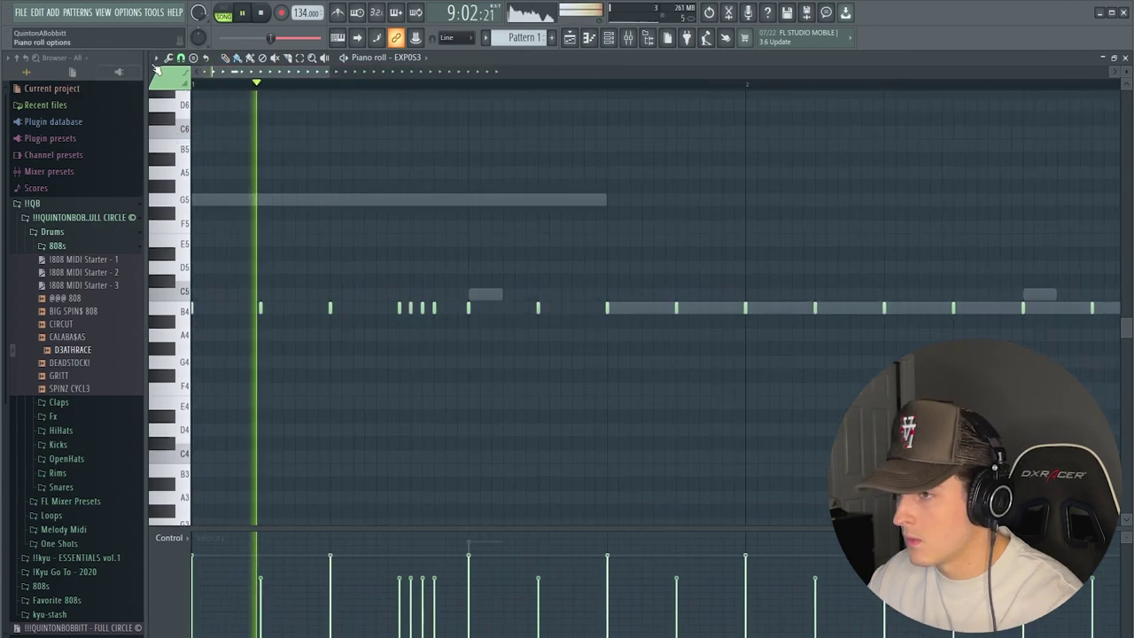
pyautogui.click(181, 58)
pyautogui.click(208, 170)
pyautogui.click(555, 307)
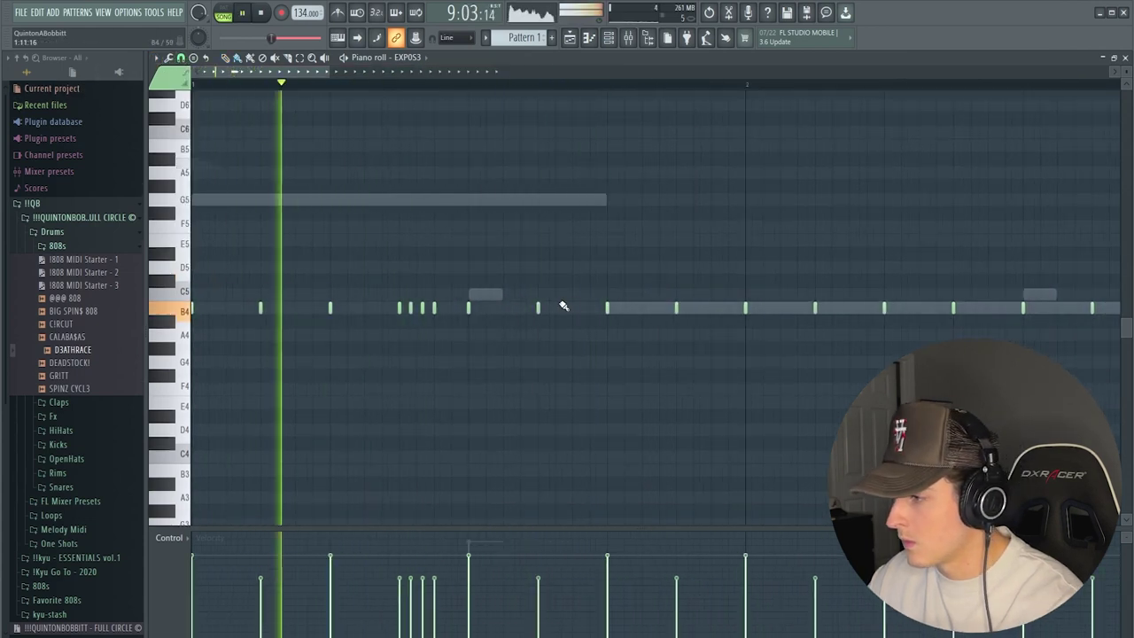
pyautogui.click(572, 307)
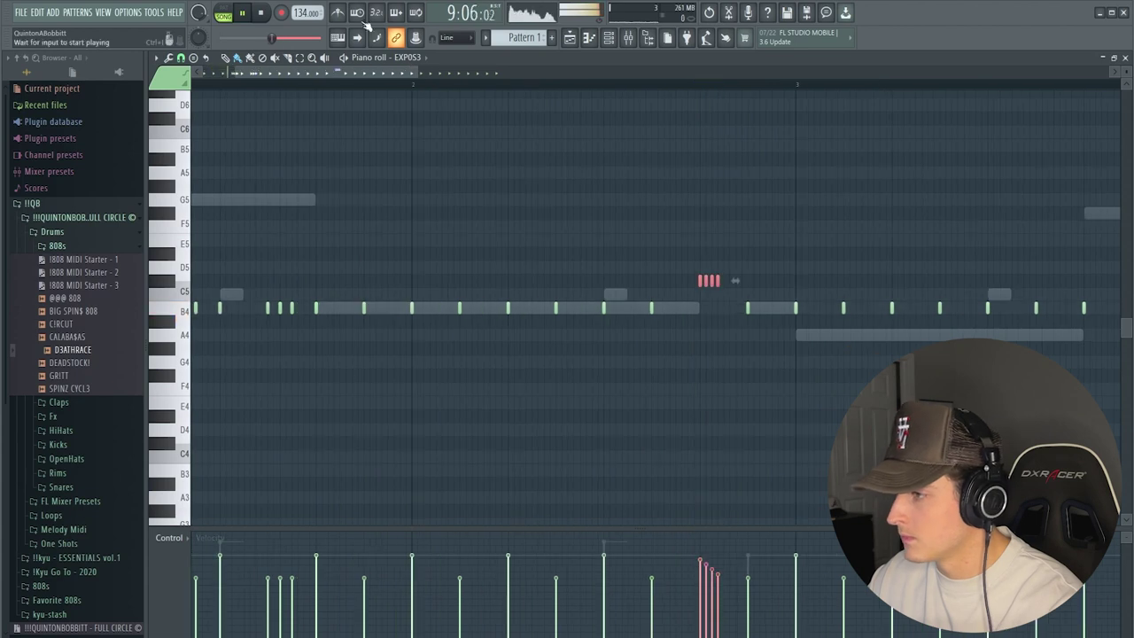
# - Add a four-note 1/4-step hi-hat roll at C#5 with falling velocities near the end of bar 2 and audition it
pyautogui.scroll(-2, 435, 89)
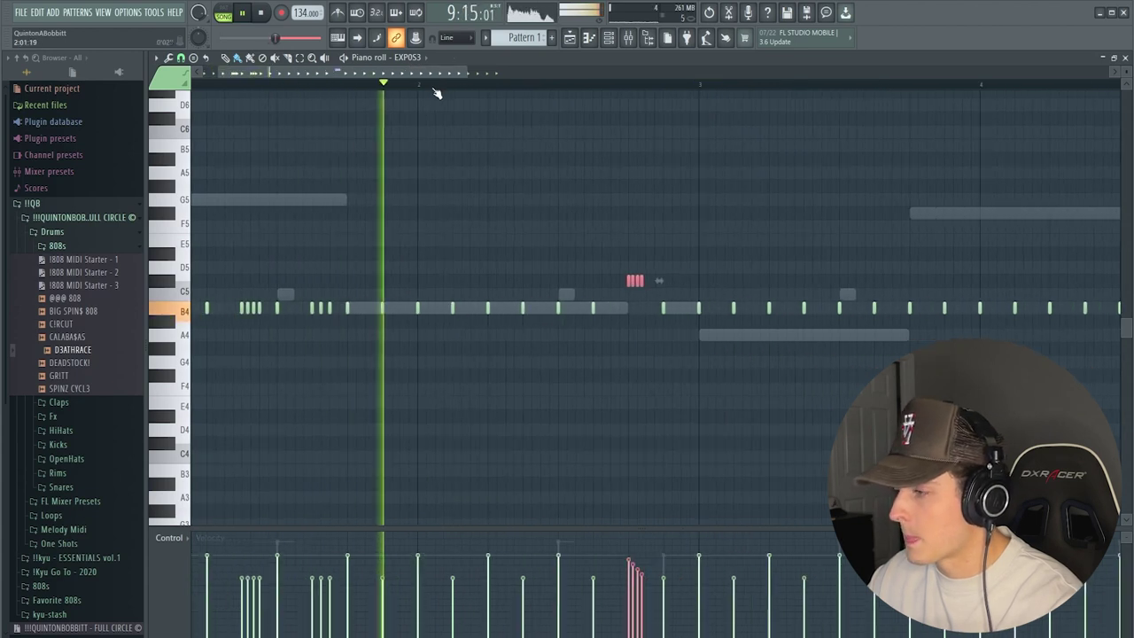
pyautogui.hotkey('ctrl', 'd')
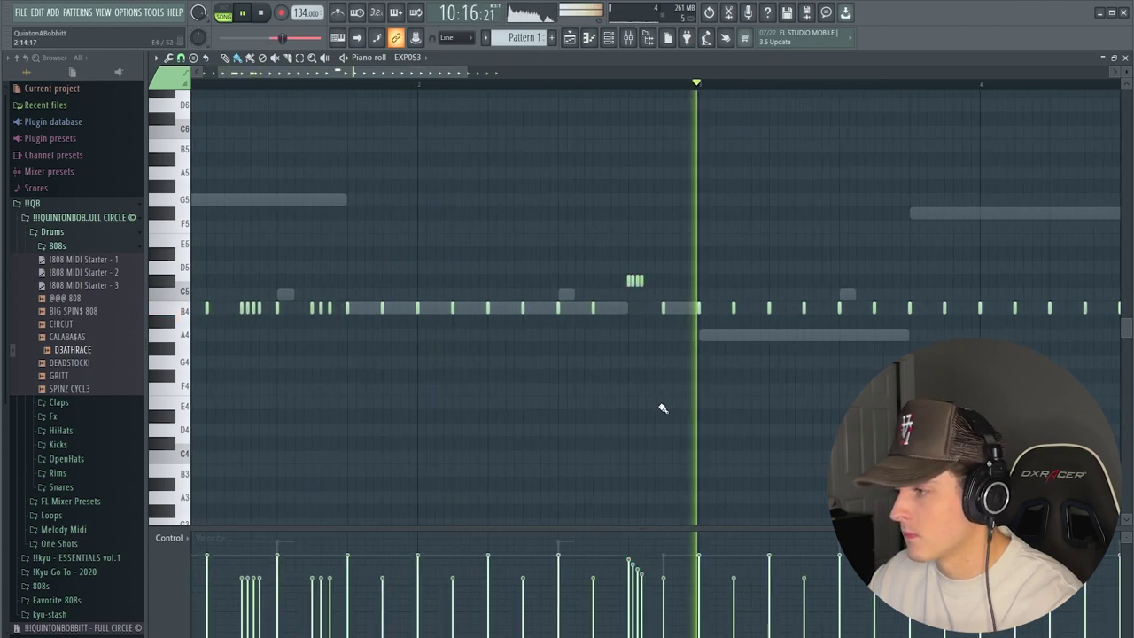
pyautogui.scroll(-2, 561, 89)
pyautogui.press('space')
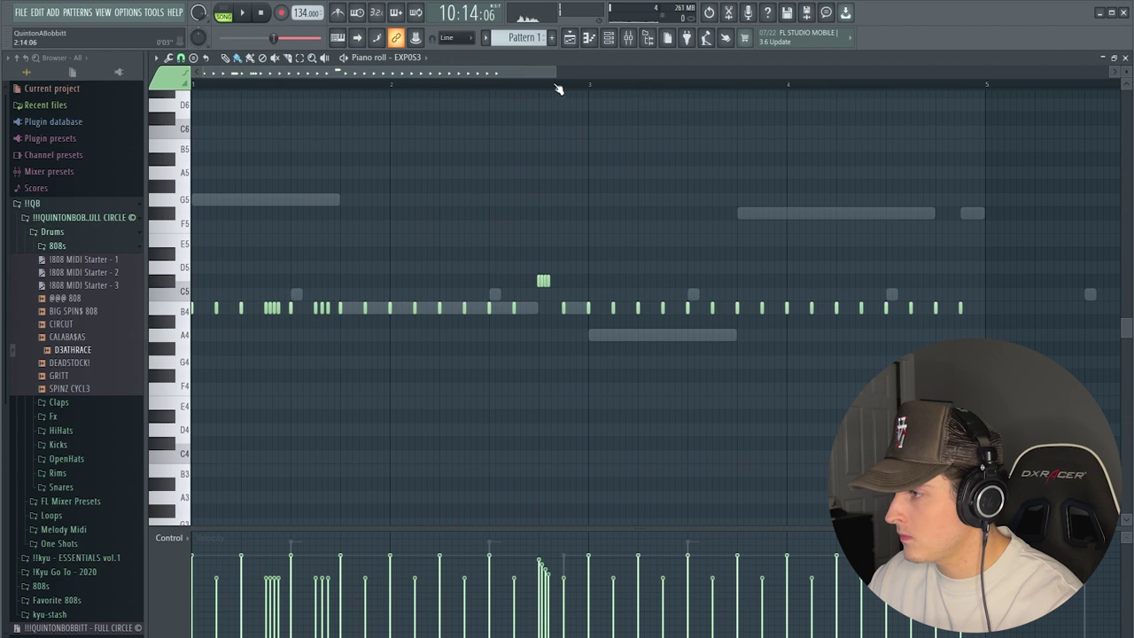
pyautogui.press('space')
pyautogui.press('space')
pyautogui.click(501, 85)
pyautogui.press('space')
# - Turn the bar 3 hi-hat at the F#5 808's start into a 1/4-step roll at A4 with falling velocities and play it
pyautogui.scroll(2, 724, 94)
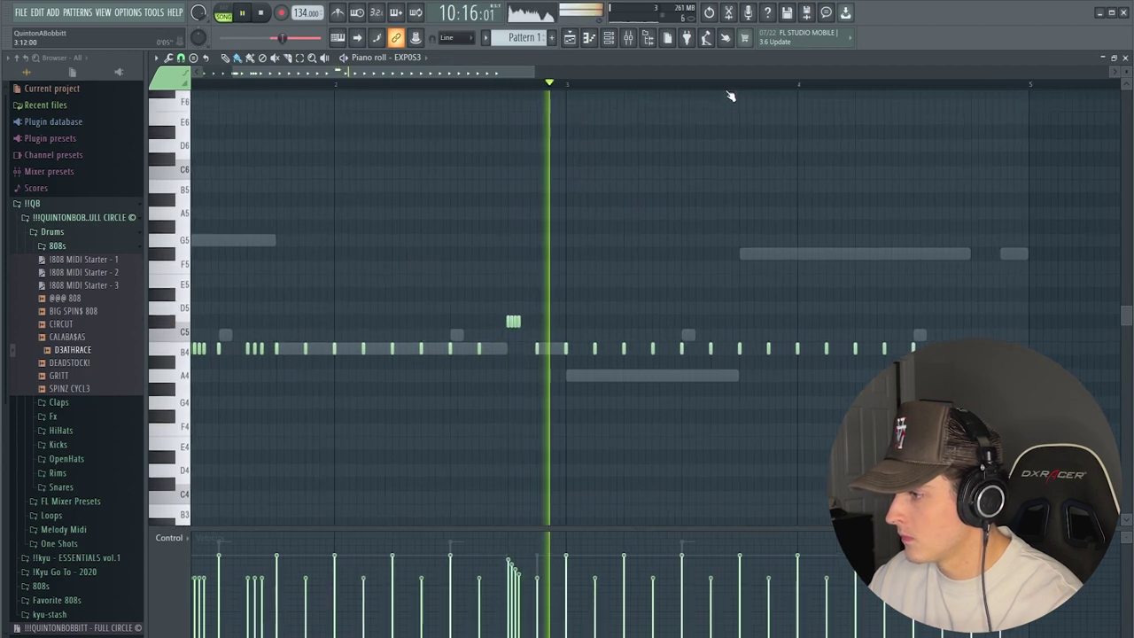
pyautogui.scroll(-2, 741, 169)
pyautogui.press('space')
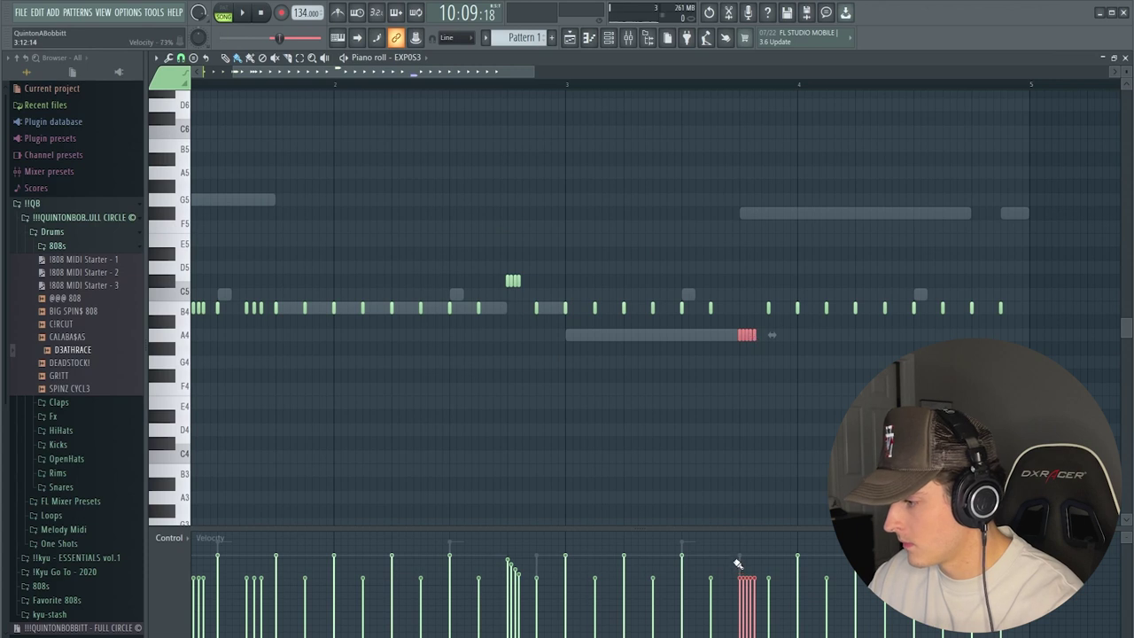
pyautogui.press('space')
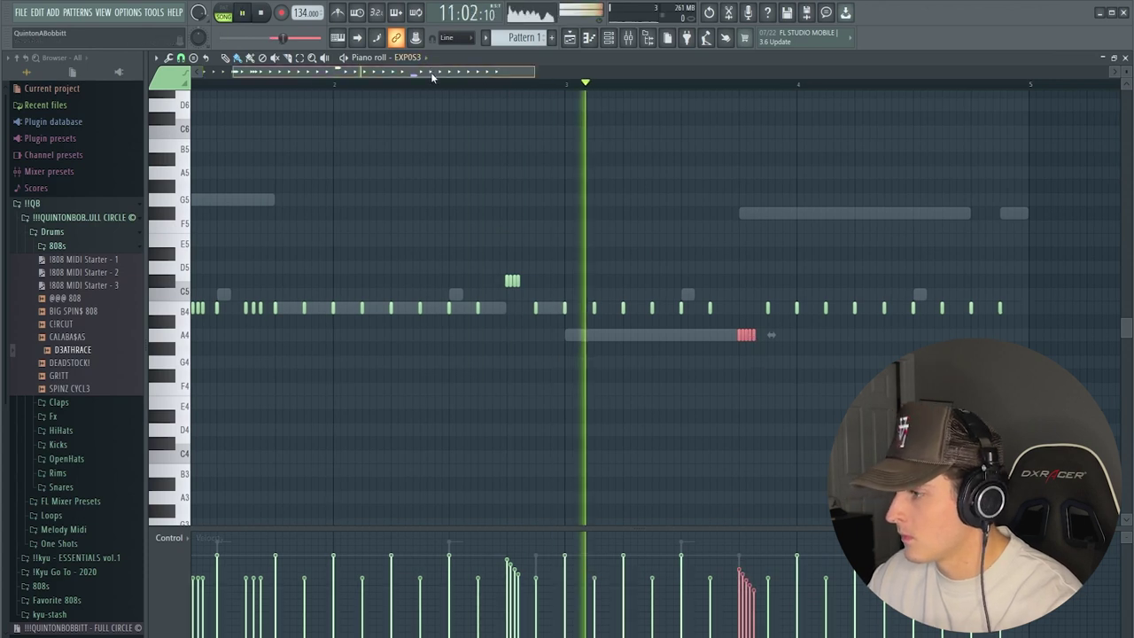
# - Add extra B4 hi-hats between the second and third hi-hats of bar 4 and audition the passage
pyautogui.moveTo(433, 75); pyautogui.dragTo(539, 88)
pyautogui.press('space')
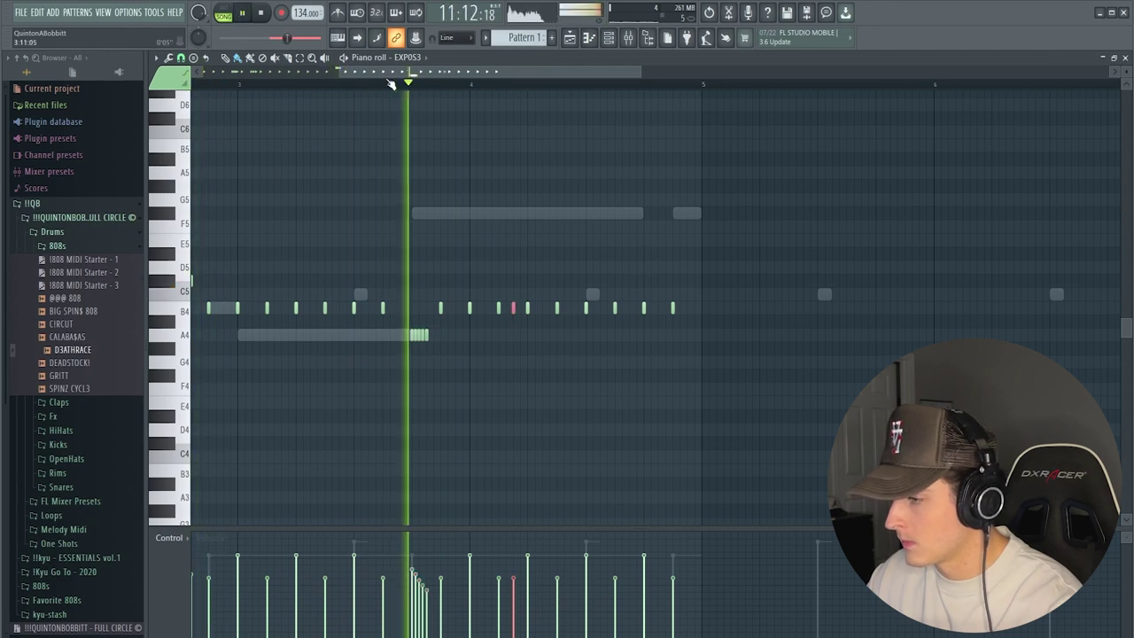
pyautogui.press('space')
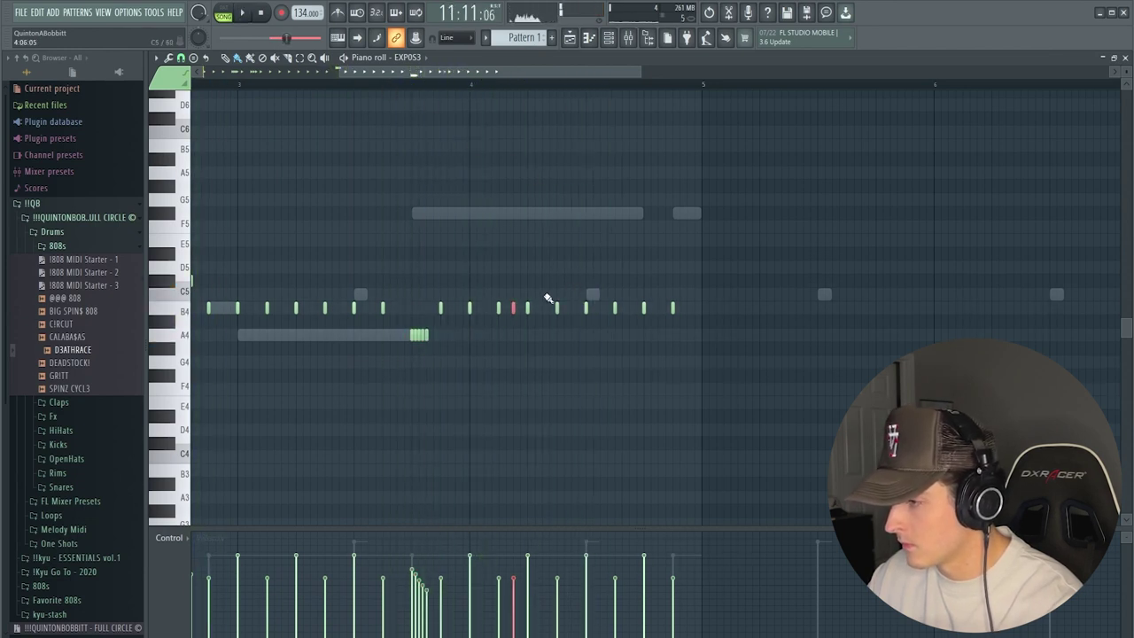
pyautogui.press('space')
pyautogui.click(505, 307)
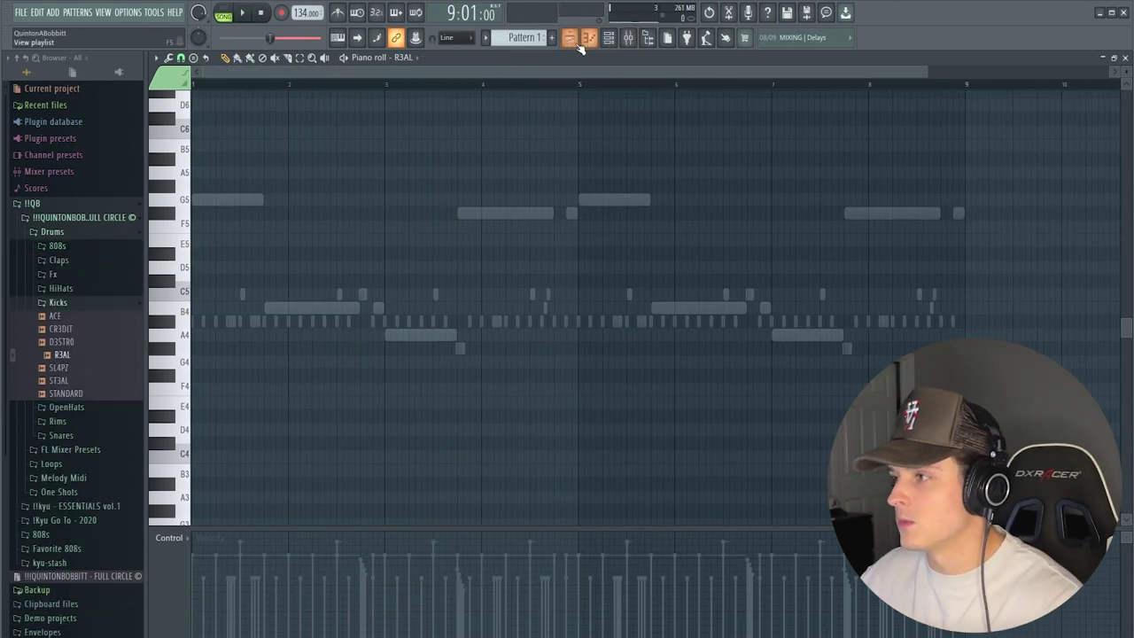
# - Split Pattern 1 by channel and place the D3ATHRACE, PROBL3M$ and EXP0S3 patterns on Tracks 5 to 7 from bar 9
pyautogui.click(579, 43)
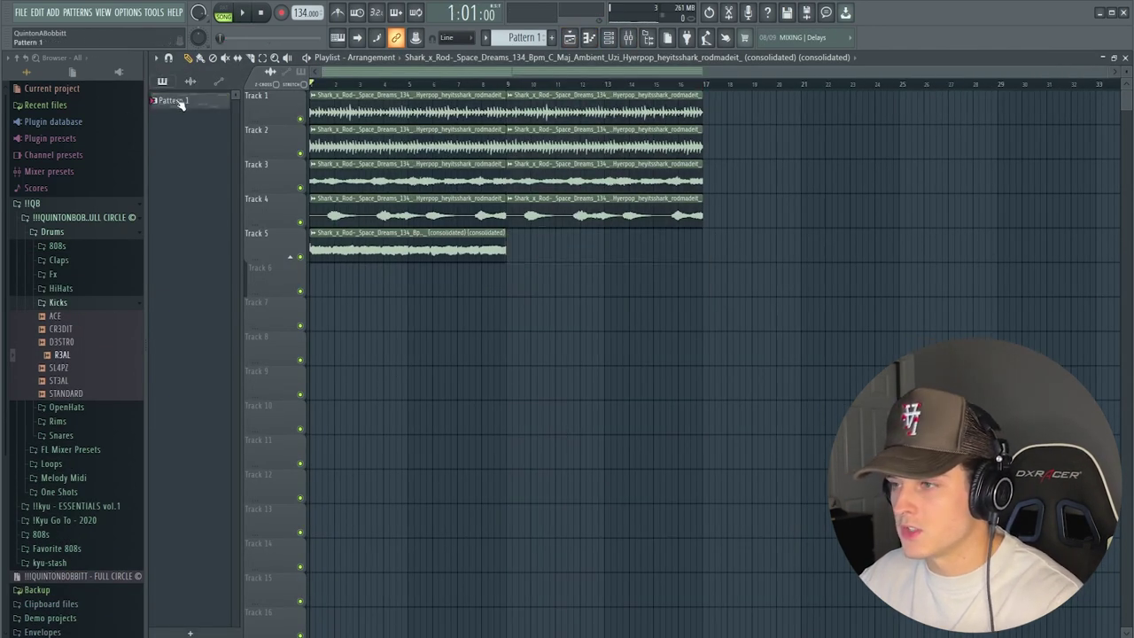
pyautogui.rightClick(180, 104)
pyautogui.click(210, 299)
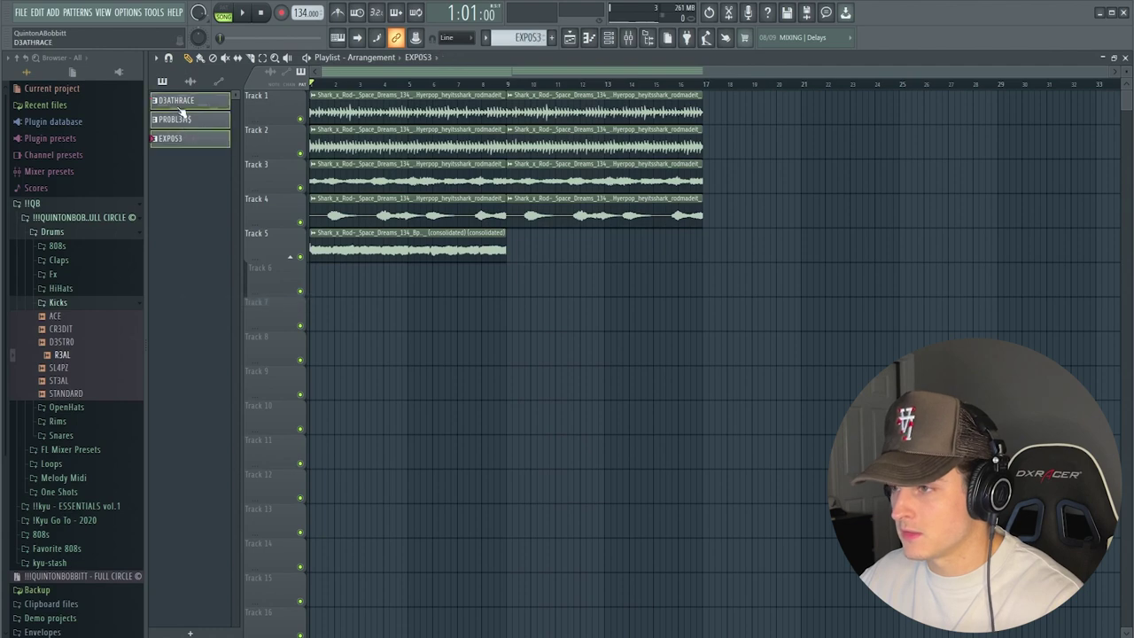
pyautogui.moveTo(181, 113); pyautogui.dragTo(512, 252)
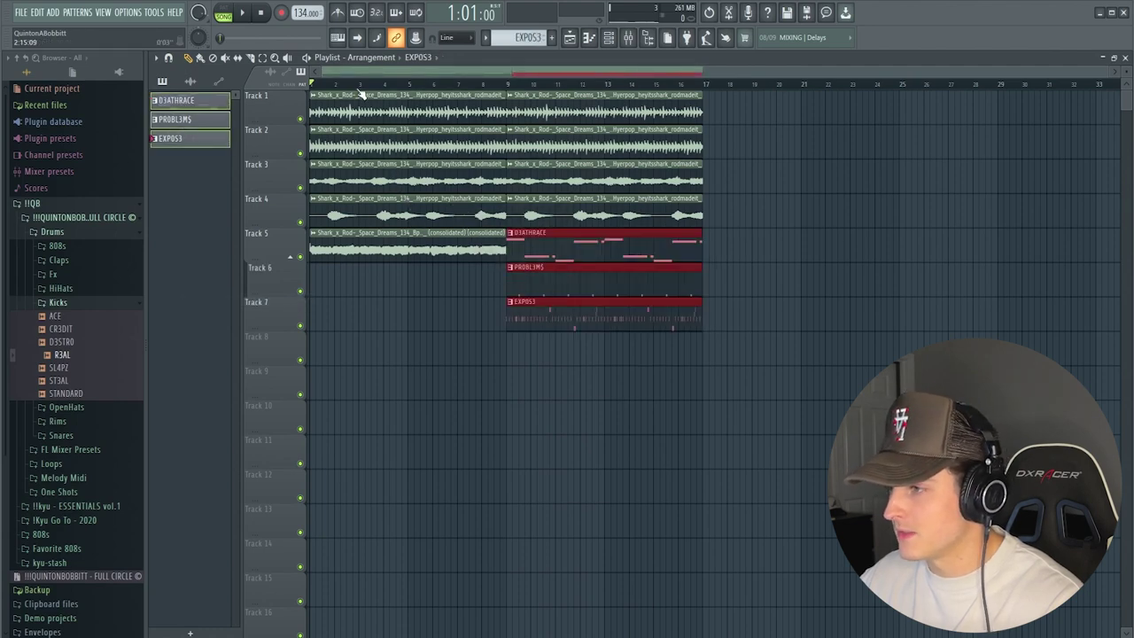
# - Play the arrangement from bar 1 into the drum section and check the mixer levels
pyautogui.scroll(2, 359, 87)
pyautogui.moveTo(354, 84); pyautogui.dragTo(284, 83)
pyautogui.scroll(-2, 357, 87)
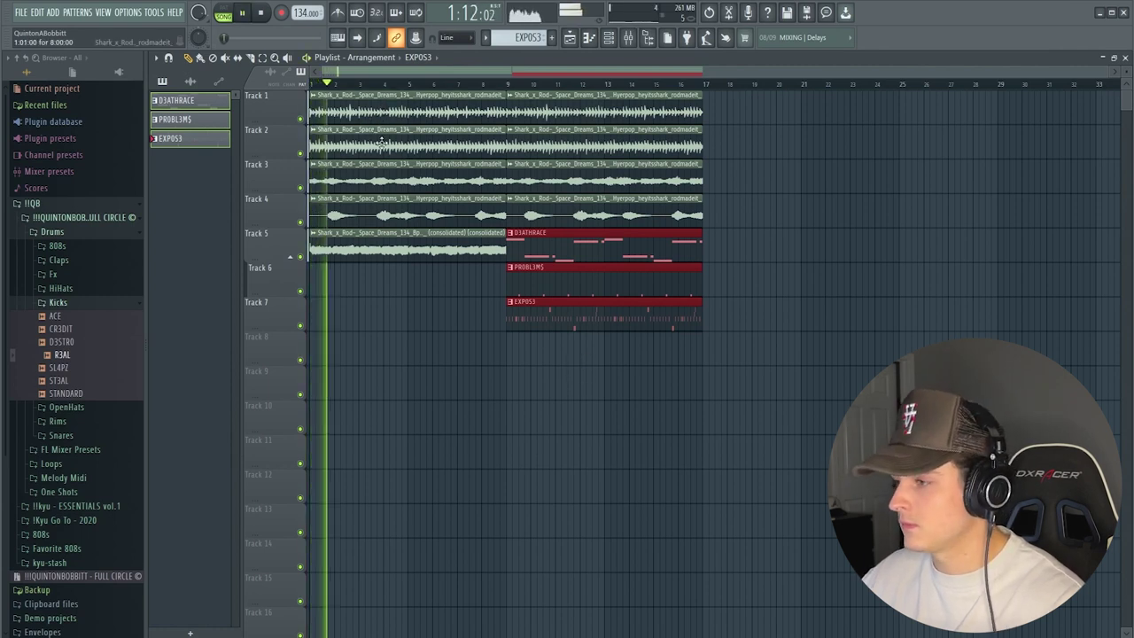
pyautogui.click(629, 37)
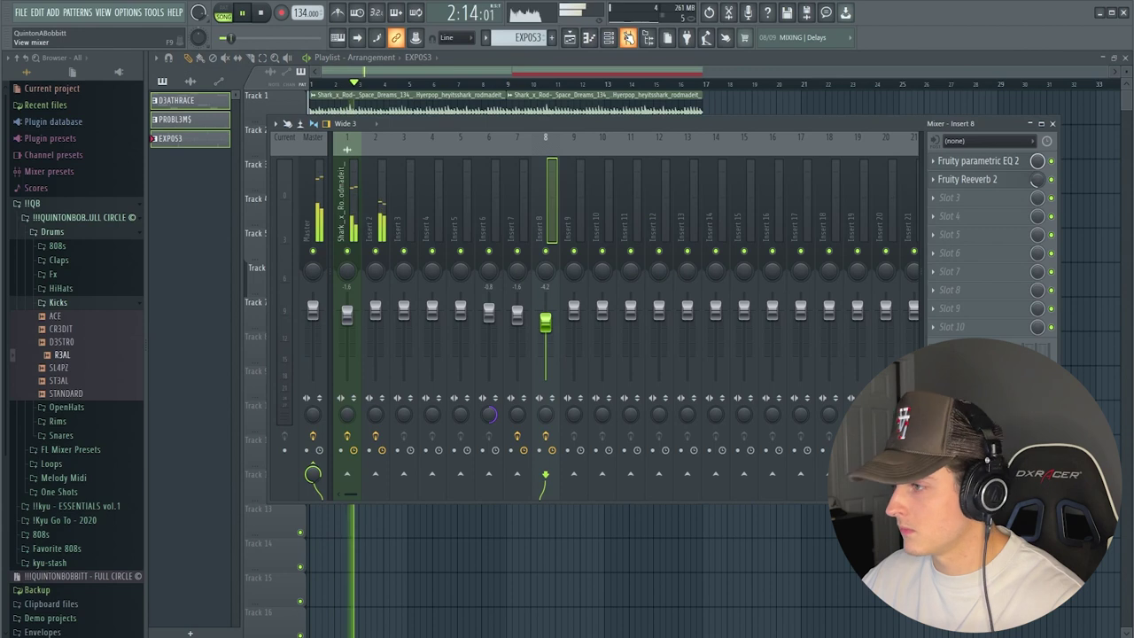
pyautogui.click(628, 37)
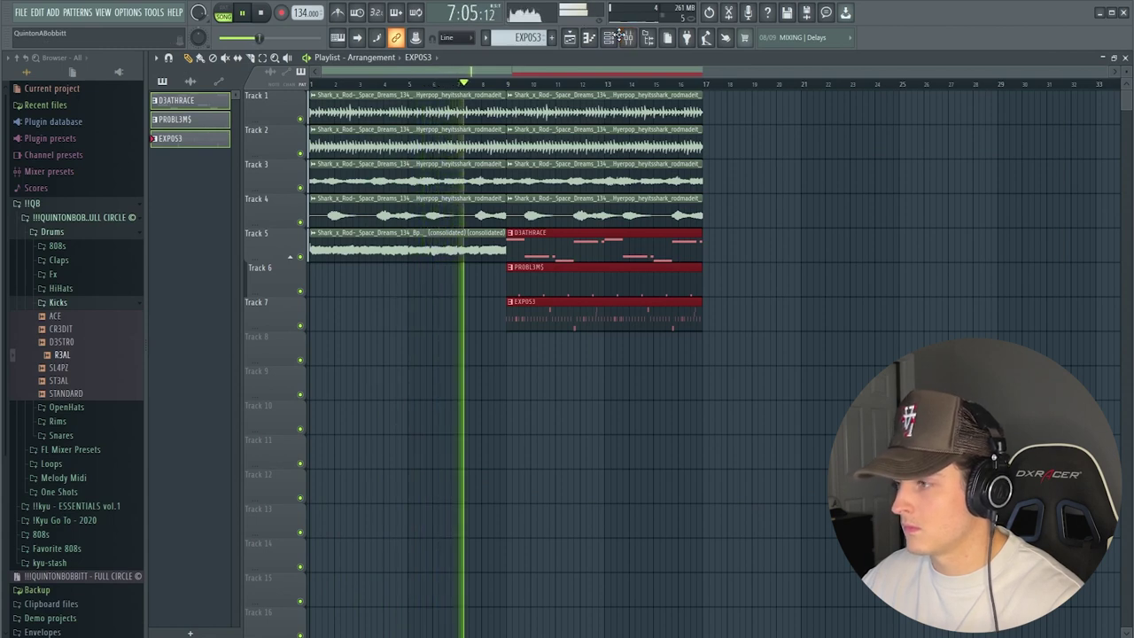
pyautogui.scroll(3, 535, 92)
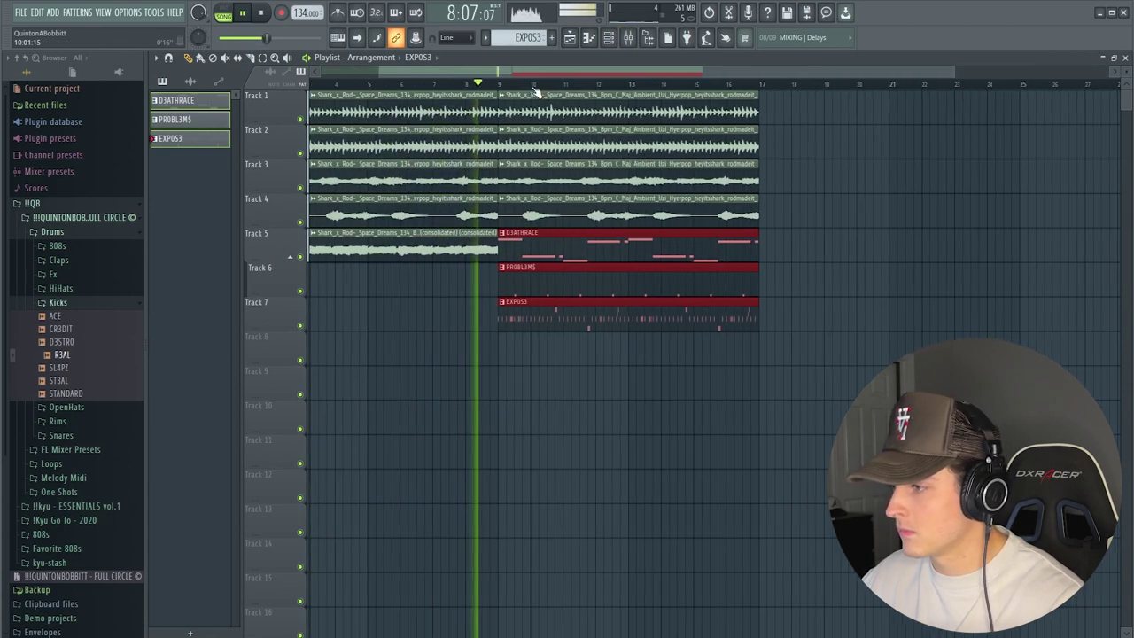
# - Duplicate the bar 9 to 17 clips on Tracks 1 to 7 so that the copies start at bar 17
pyautogui.scroll(-3, 534, 92)
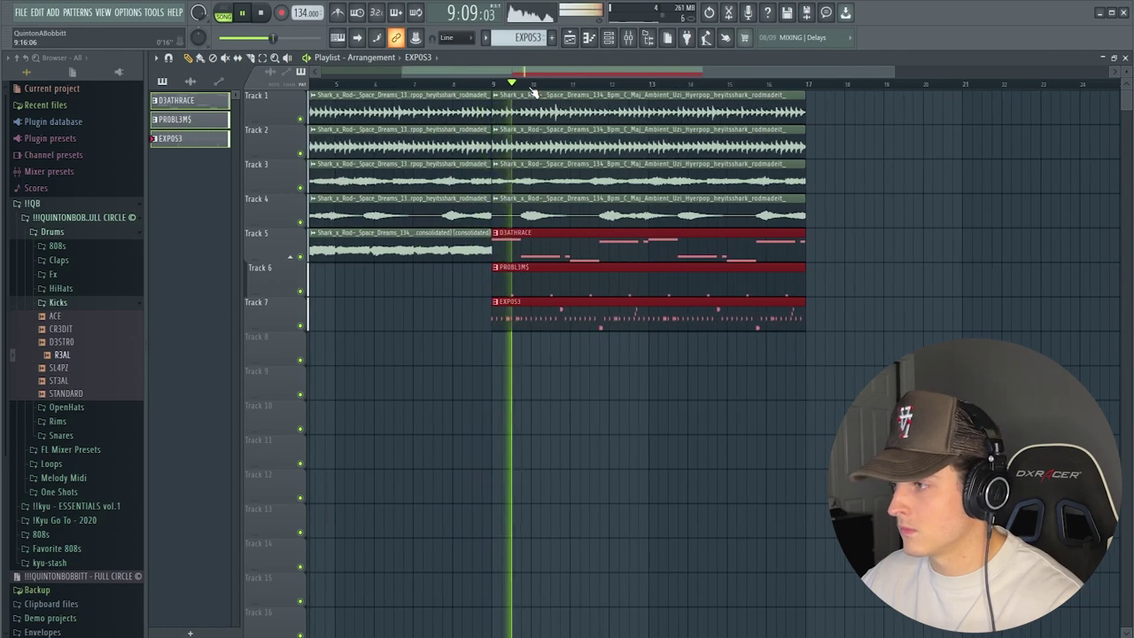
pyautogui.moveTo(544, 92); pyautogui.dragTo(584, 399)
pyautogui.hotkey('ctrl', 'b')
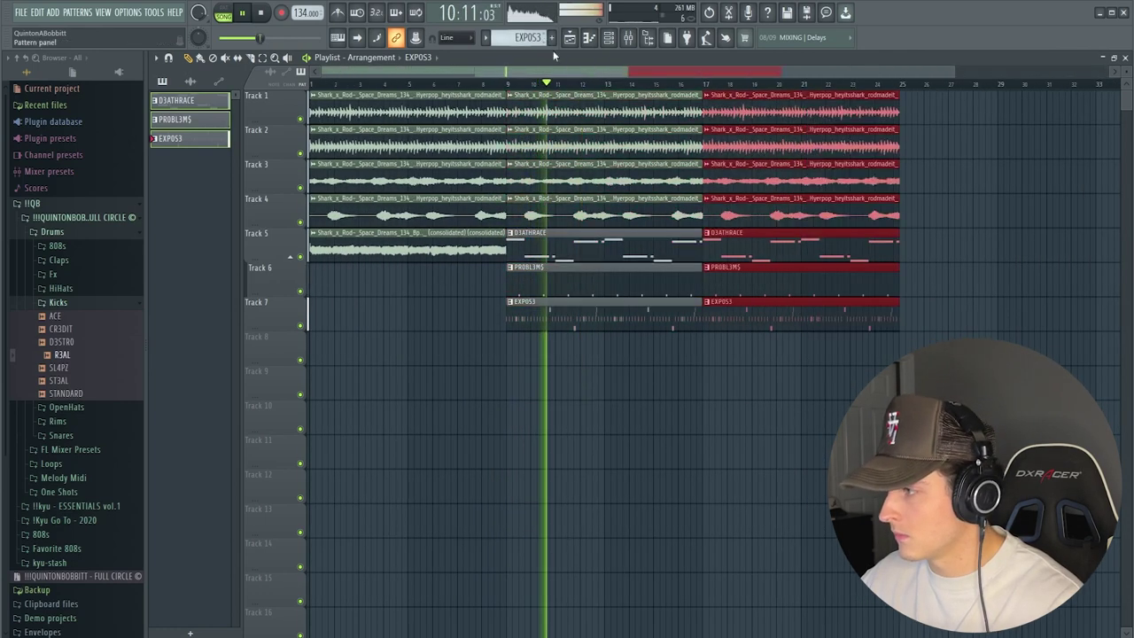
pyautogui.hotkey('ctrl', 'd')
# - Delete the loop clips starting at bar 17 on Tracks 3 and 4
pyautogui.rightClick(759, 211)
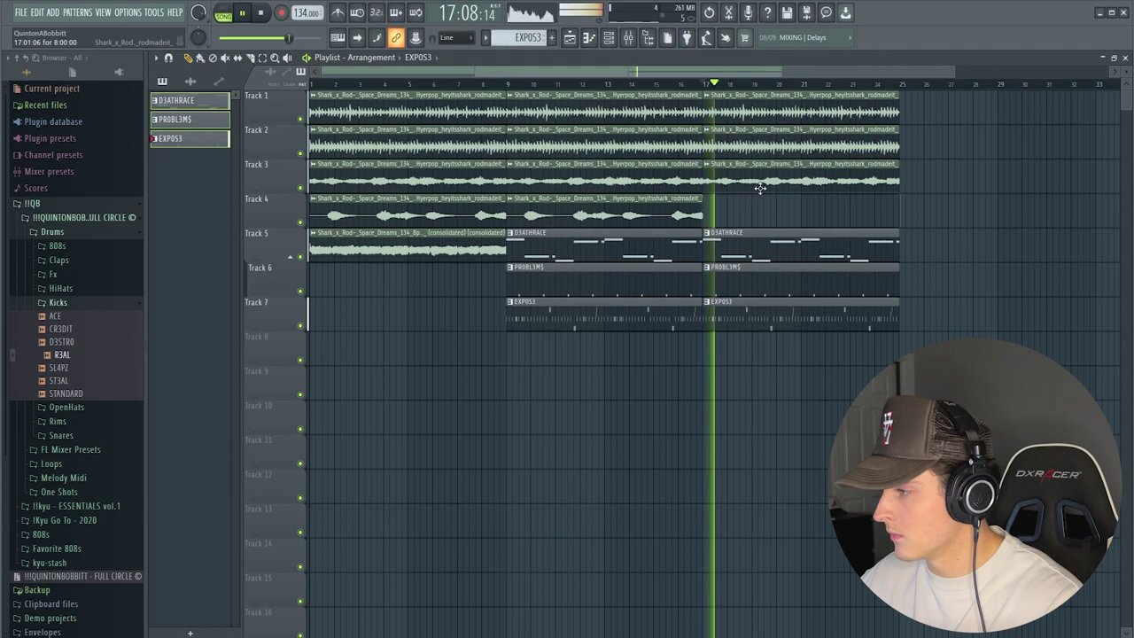
pyautogui.rightClick(761, 181)
pyautogui.scroll(-2, 744, 265)
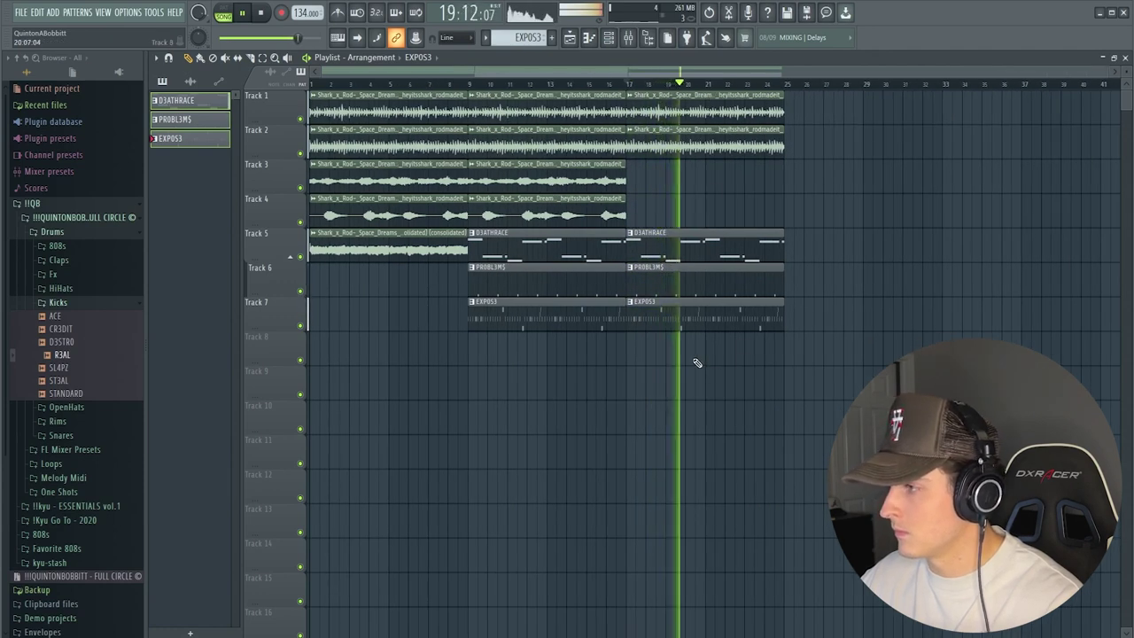
# - Duplicate all clips of the bar 17 to 25 section so that the copies start at bar 25
pyautogui.moveTo(724, 362); pyautogui.dragTo(745, 236)
pyautogui.moveTo(732, 400); pyautogui.dragTo(714, 55)
pyautogui.hotkey('ctrl', 'b')
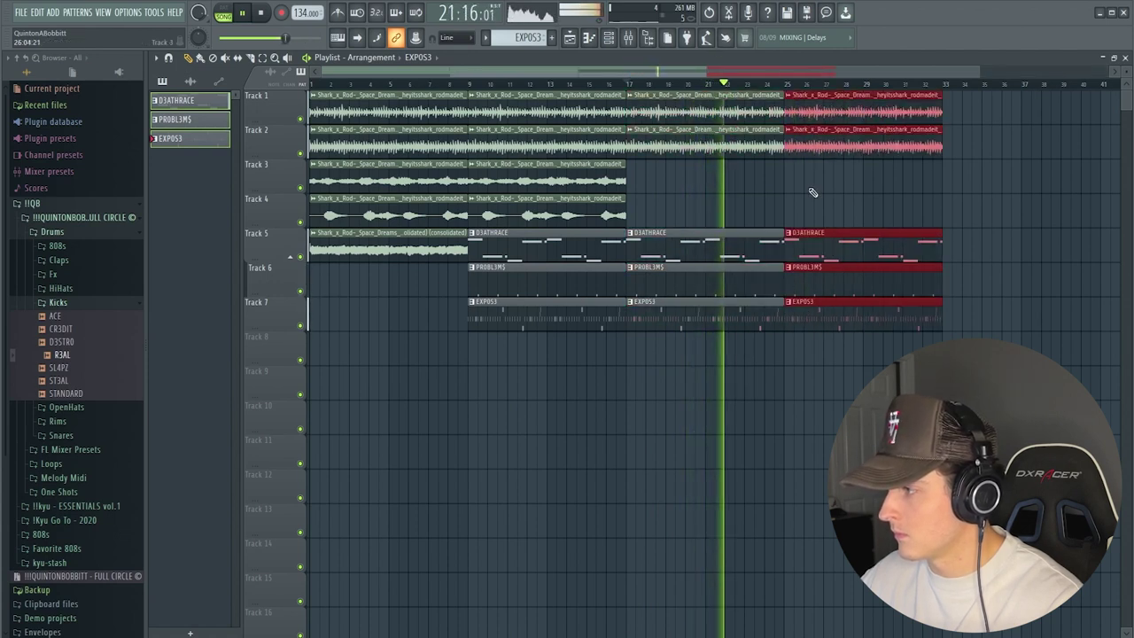
pyautogui.hotkey('ctrl', 'd')
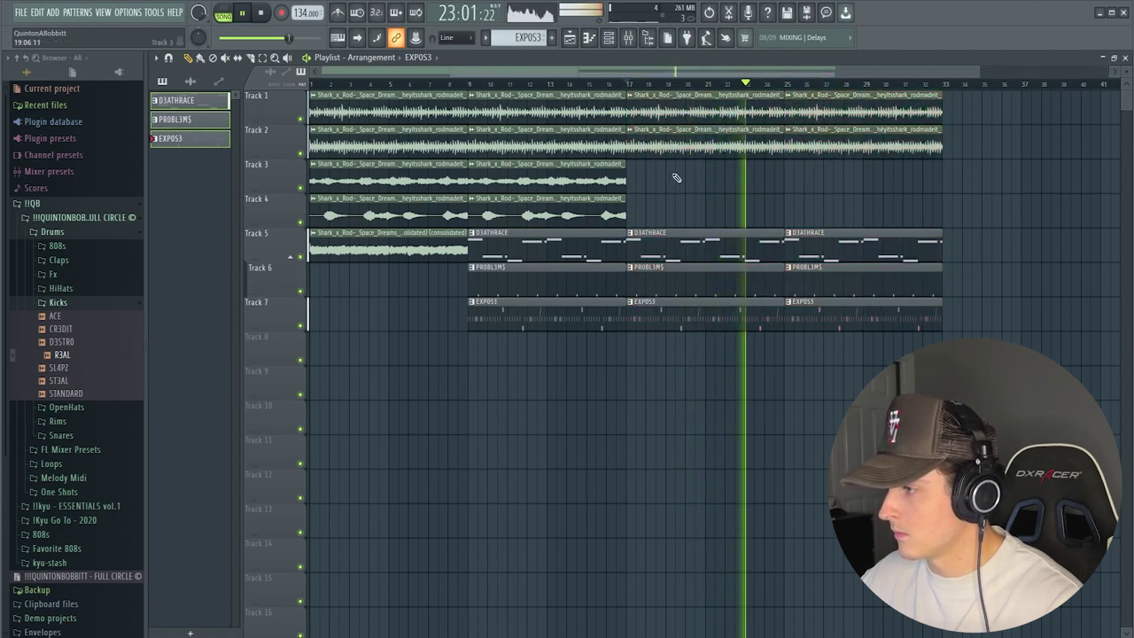
# - Delete the Track 1 loop at bar 25 and copy the Track 3 loop from bar 9 to bar 25, leaving bar 17 empty
pyautogui.rightClick(818, 107)
pyautogui.keyDown('ctrl'); pyautogui.click(607, 183); pyautogui.keyUp('ctrl')
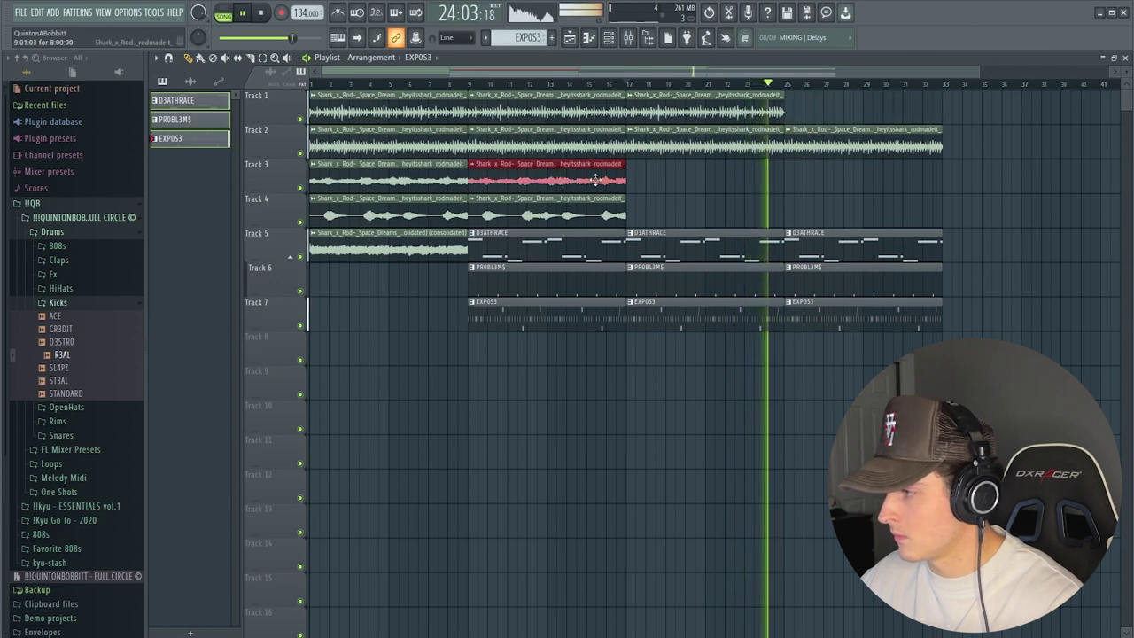
pyautogui.hotkey('ctrl', 'b')
pyautogui.hotkey('ctrl', 'b')
pyautogui.rightClick(691, 190)
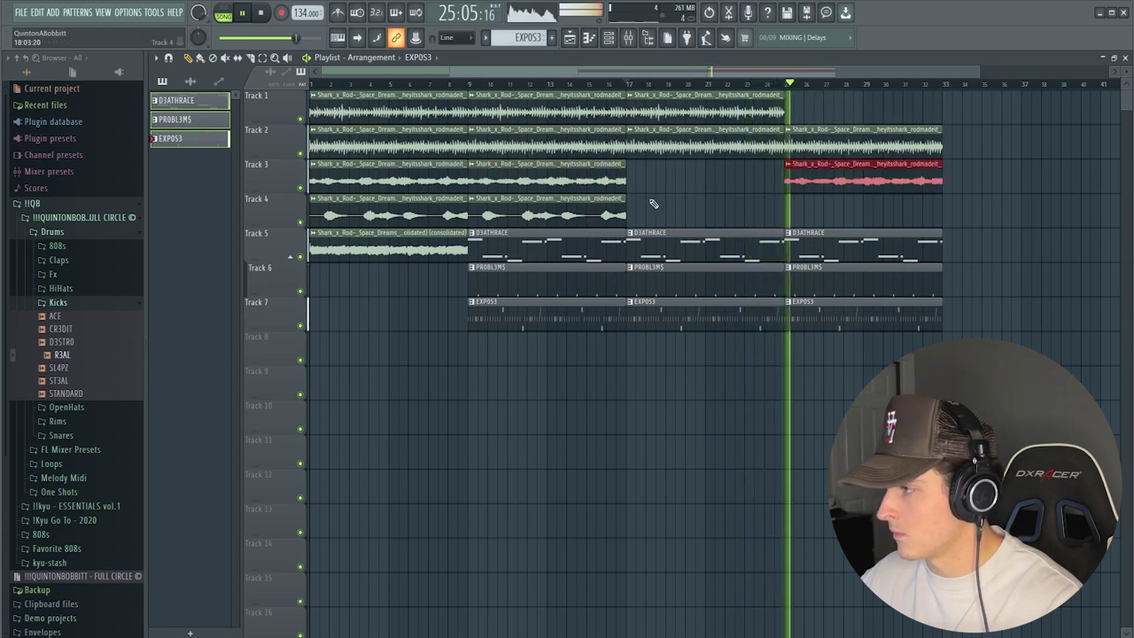
# - Make the Track 3 loop clip at bar 25 unique
pyautogui.rightClick(785, 166)
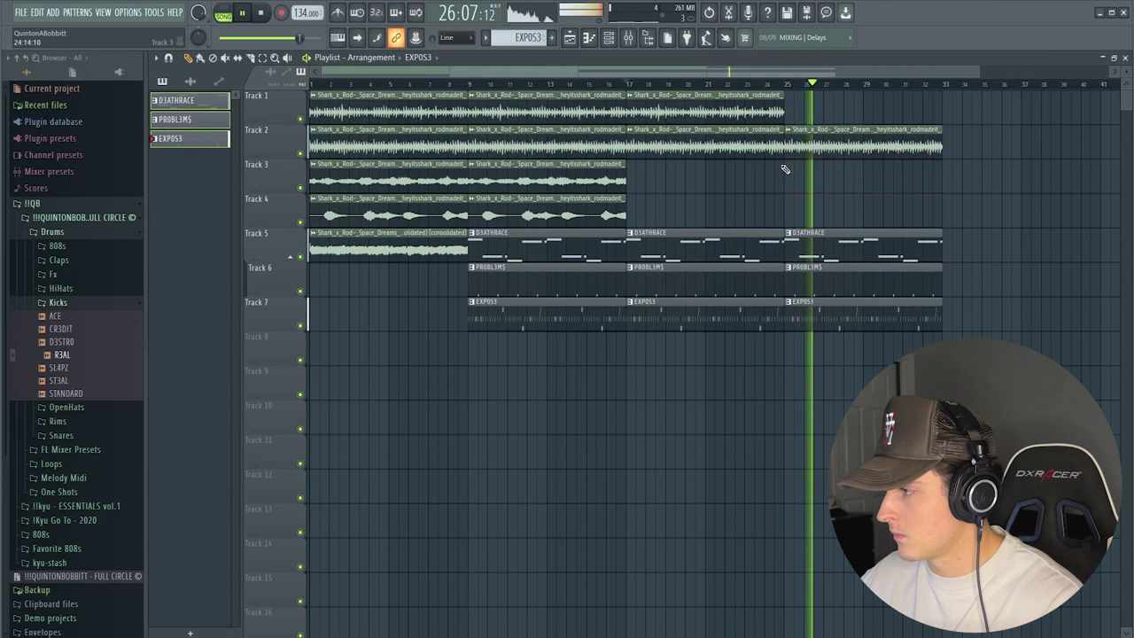
pyautogui.hotkey('ctrl', 'z')
pyautogui.click(789, 166)
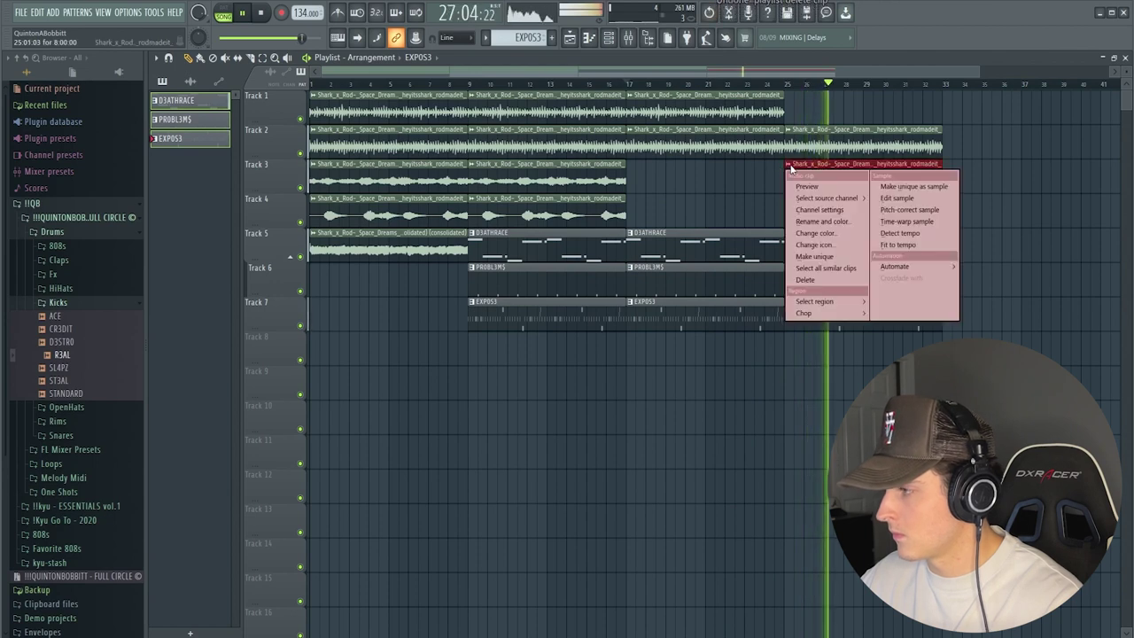
pyautogui.click(815, 256)
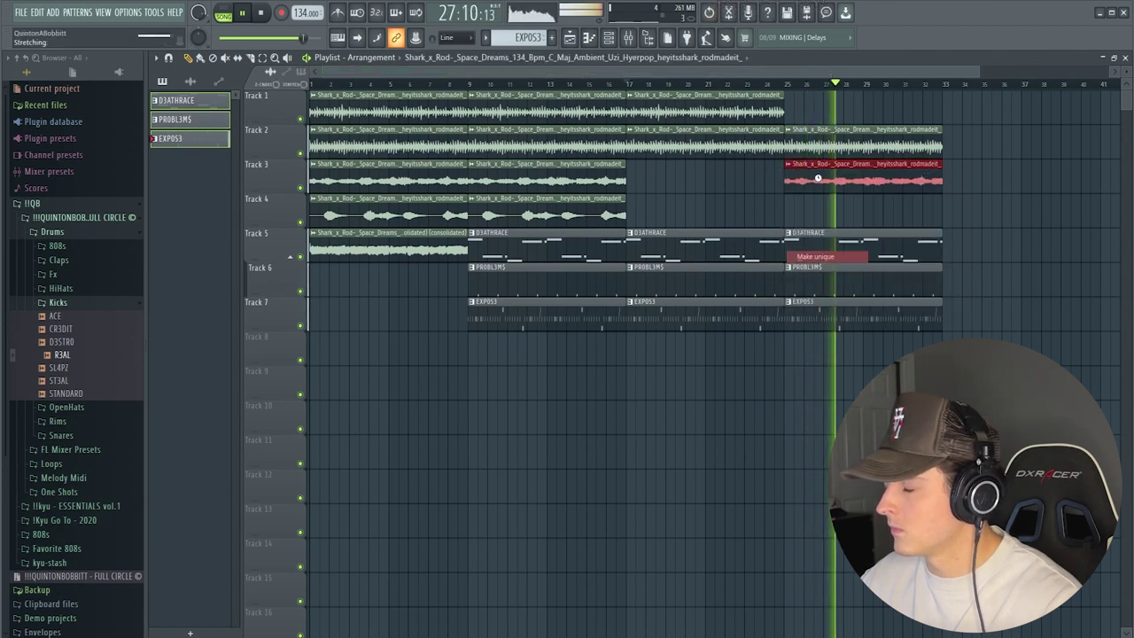
# - Set the time-stretching mode of the unique Track 3 clip at bar 25 to Stretch and close its settings
pyautogui.press('space')
pyautogui.doubleClick(817, 178)
pyautogui.click(459, 200)
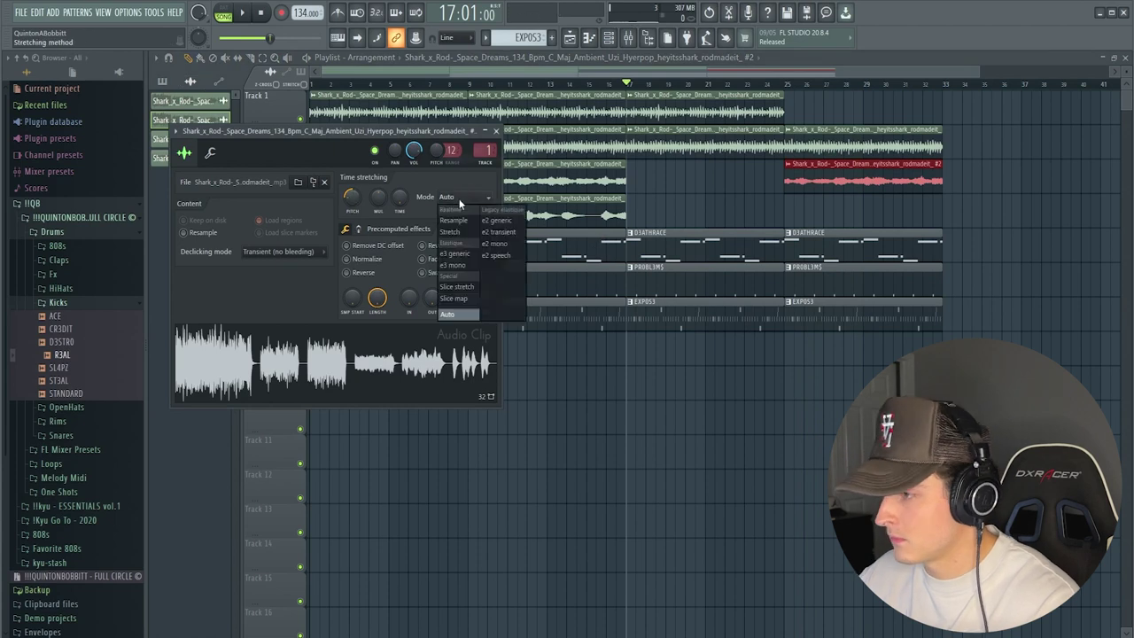
pyautogui.click(451, 232)
pyautogui.press('space')
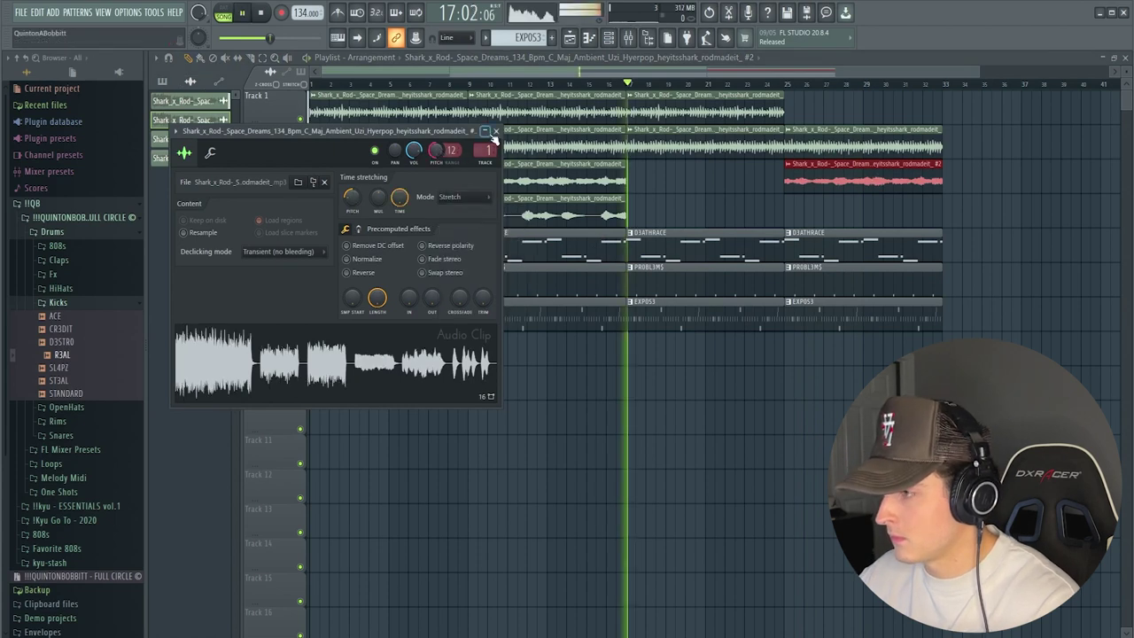
pyautogui.click(495, 130)
# - Play the arrangement from just before bar 25 to hear the stretched Track 3 clip
pyautogui.click(780, 86)
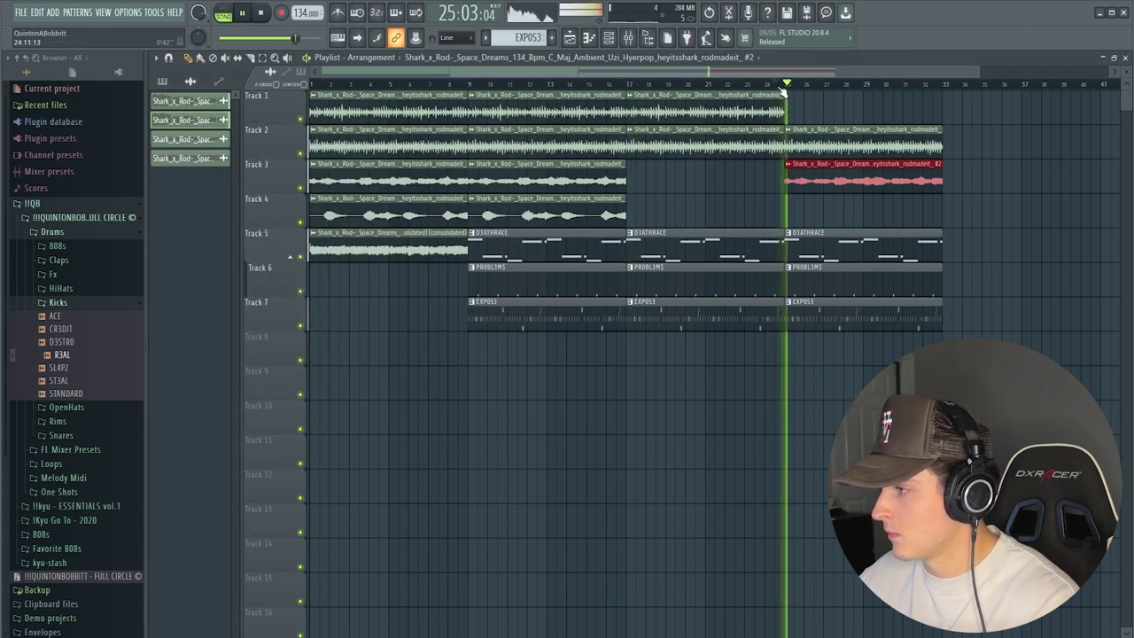
pyautogui.scroll(-1, 784, 89)
pyautogui.scroll(4, 785, 86)
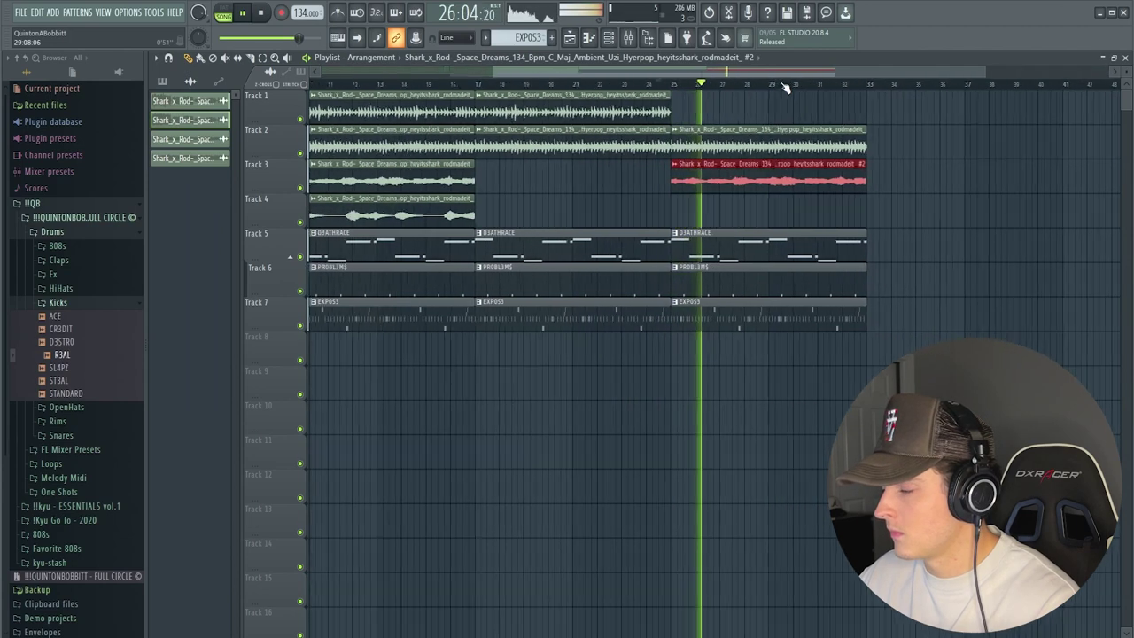
pyautogui.scroll(-4, 785, 87)
pyautogui.press('space')
pyautogui.scroll(3, 677, 322)
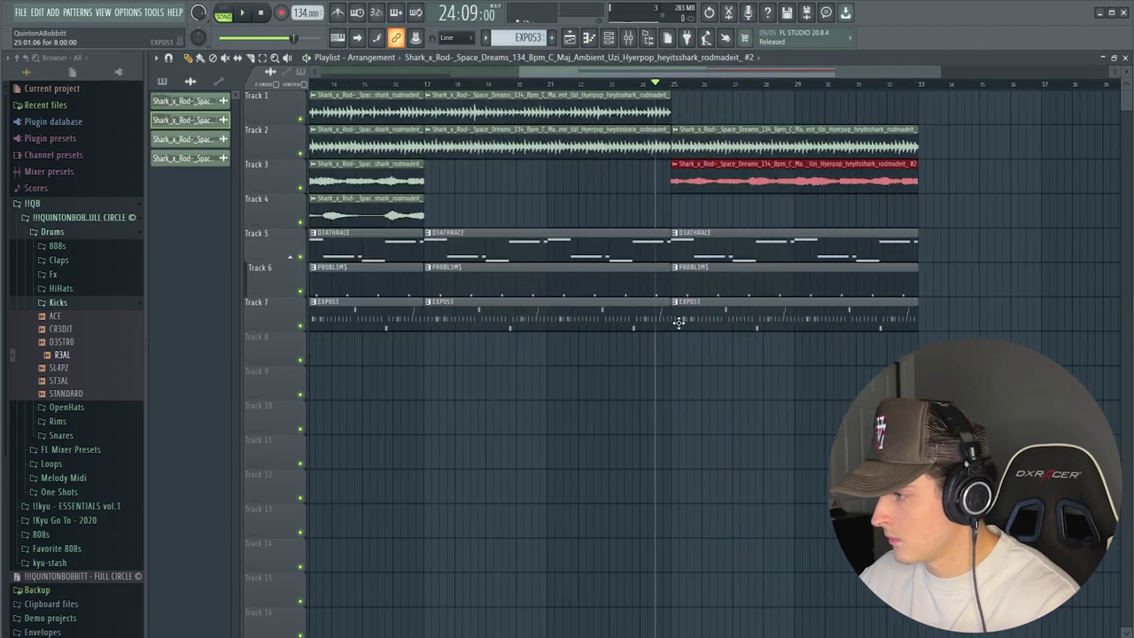
# - Trim the starts of the bar 25 patterns: D3ATHRACE to bar 27, PROBL3M$ to just before bar 26, EXP0S3 to mid-bar 26, and play the section
pyautogui.moveTo(673, 324); pyautogui.dragTo(722, 317)
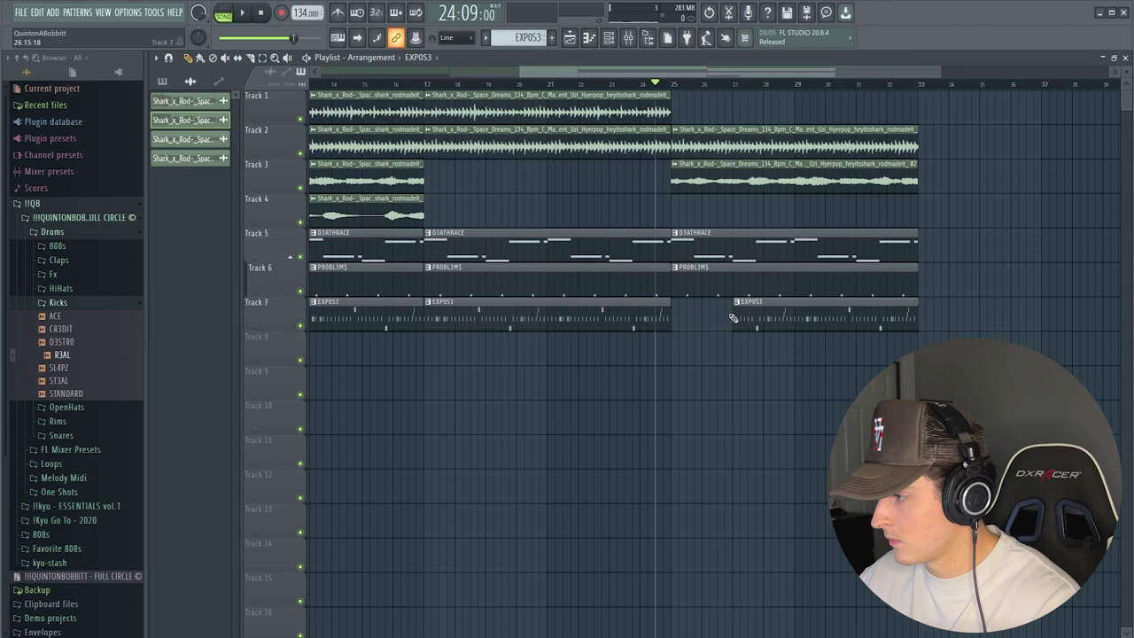
pyautogui.press('space')
pyautogui.moveTo(673, 283); pyautogui.dragTo(732, 251)
pyautogui.press('space')
pyautogui.press('space')
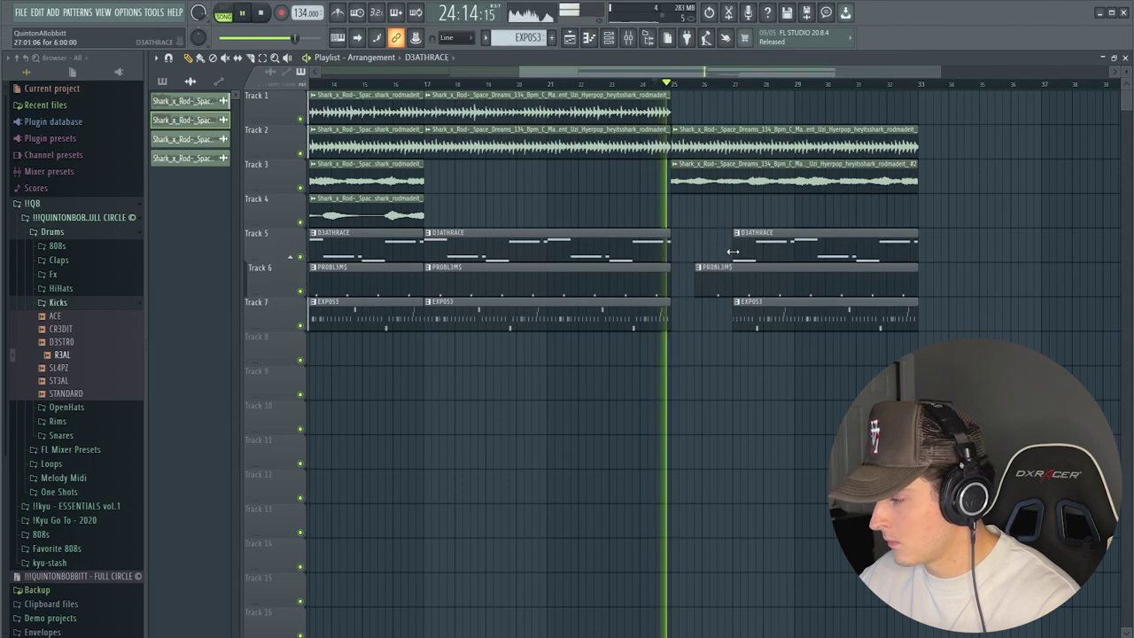
pyautogui.moveTo(733, 317); pyautogui.dragTo(718, 318)
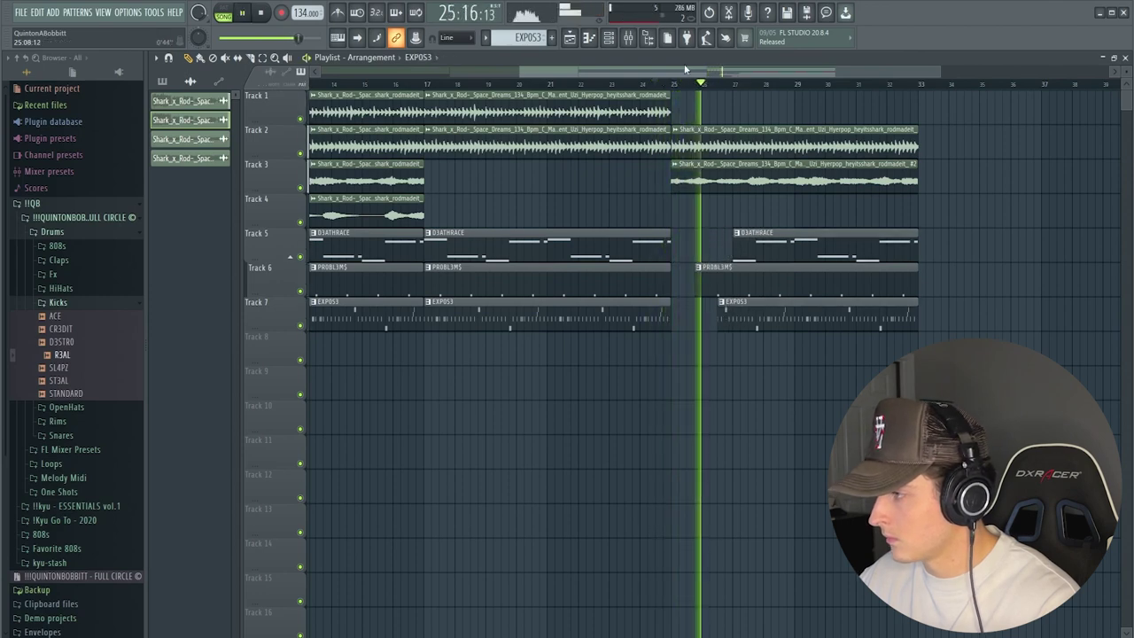
pyautogui.scroll(3, 742, 84)
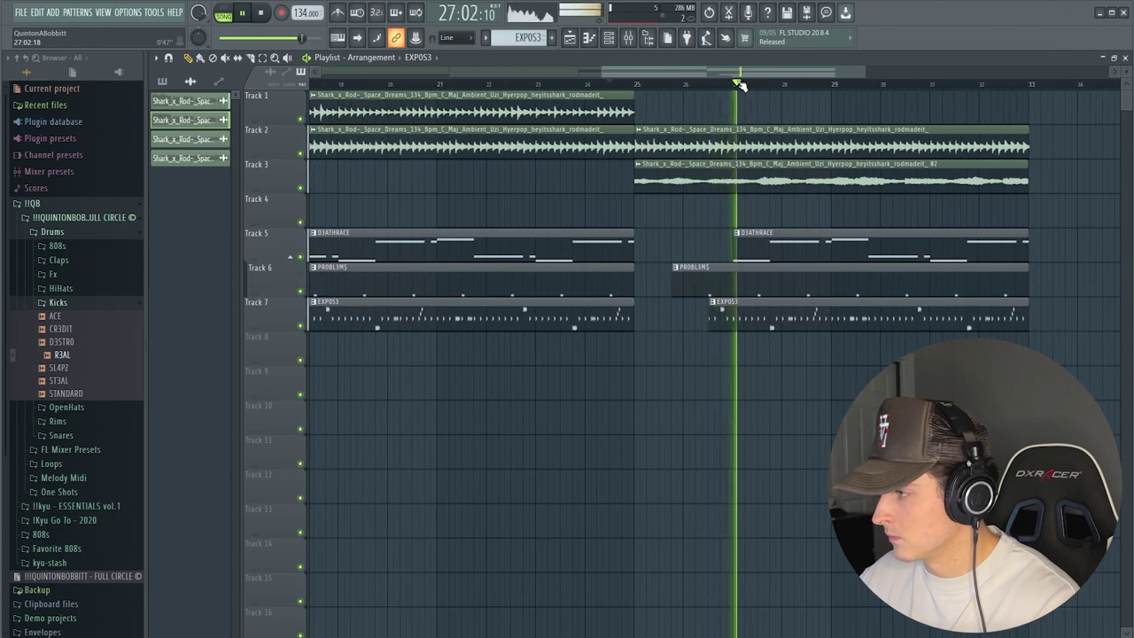
pyautogui.scroll(-5, 741, 84)
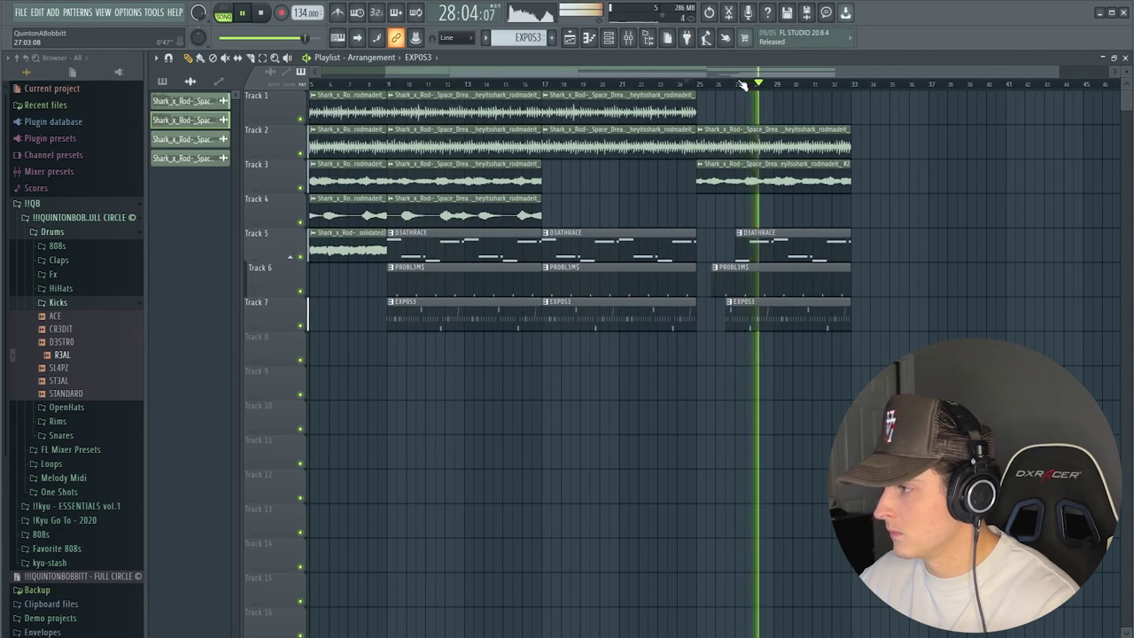
# - Open the D3ATHRACE pattern of the last section in the piano roll
pyautogui.moveTo(770, 362); pyautogui.dragTo(776, 269)
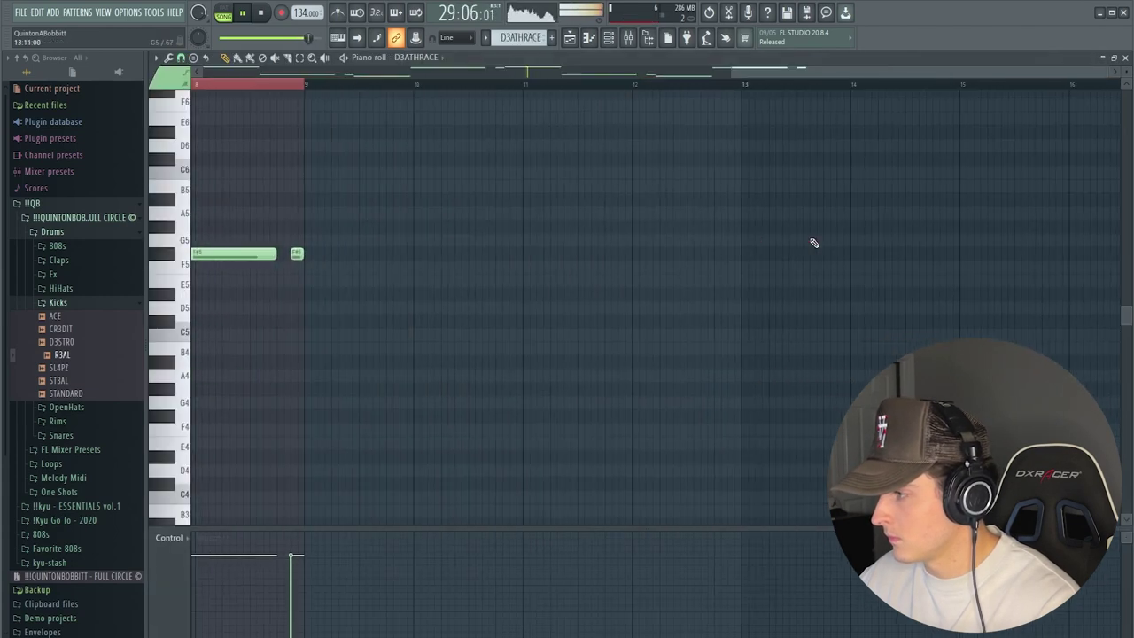